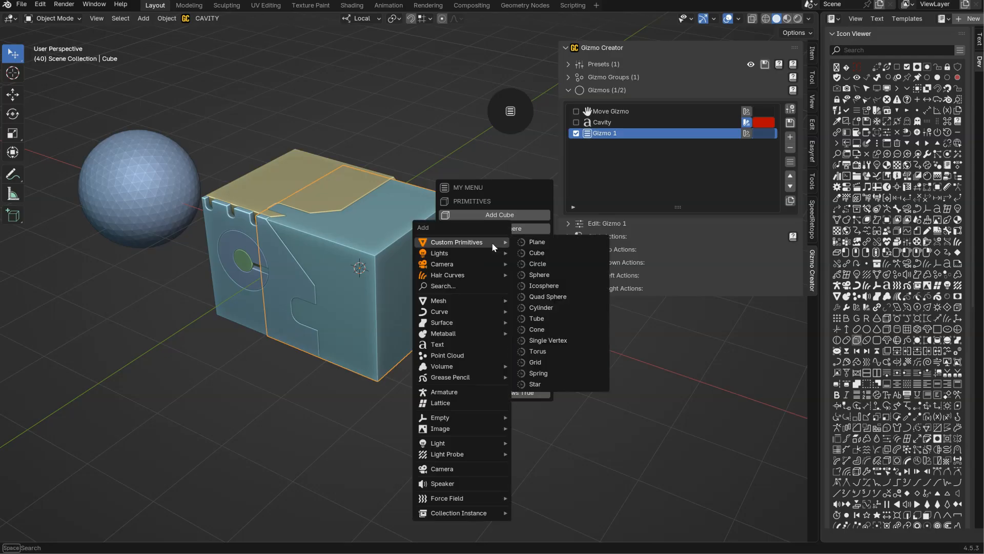
# Try the custom gizmo menu by moving the cube to Location X 1 m 98 cm and toggling overlays, gizmos and wireframe shading.
pyautogui.moveTo(500, 255); pyautogui.dragTo(522, 254)
pyautogui.click(490, 286)
pyautogui.click(491, 286)
pyautogui.click(491, 297)
pyautogui.click(491, 297)
pyautogui.click(485, 311)
pyautogui.click(484, 325)
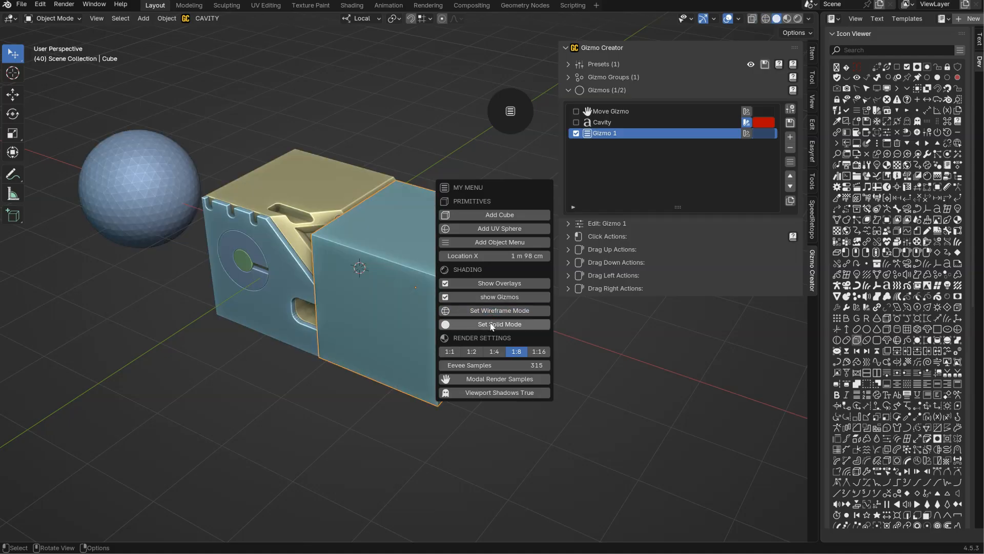
# Try a radius of 1 m 16 cm on the icosphere from the gizmo menu, cancel it, and enable Auto Smooth.
pyautogui.click(106, 185)
pyautogui.click(505, 111)
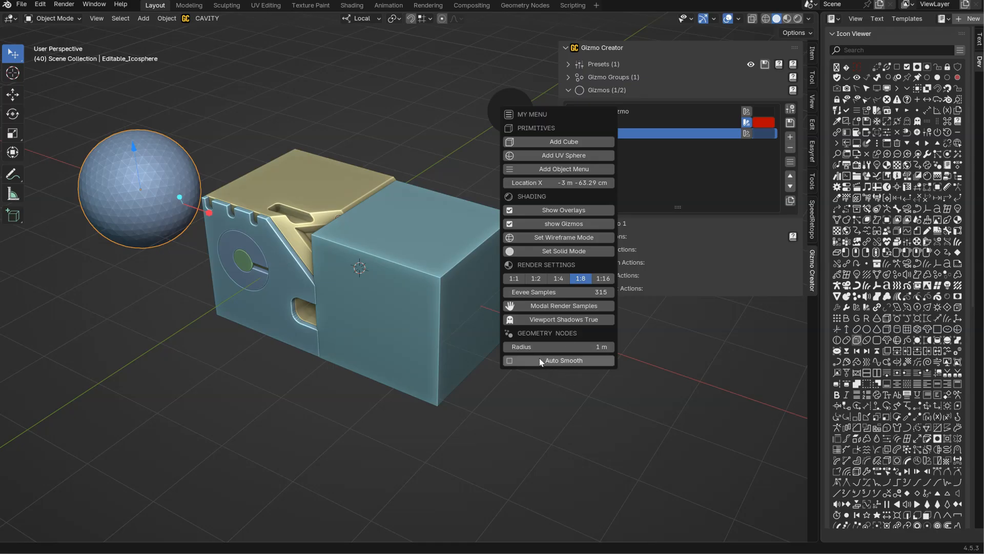
pyautogui.moveTo(535, 347); pyautogui.dragTo(555, 343)
pyautogui.press('Escape')
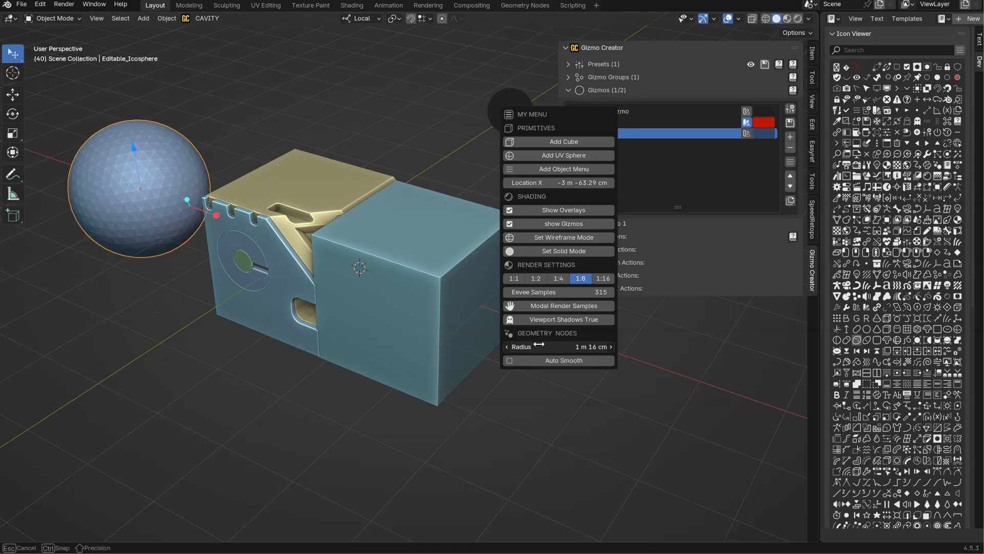
pyautogui.click(526, 361)
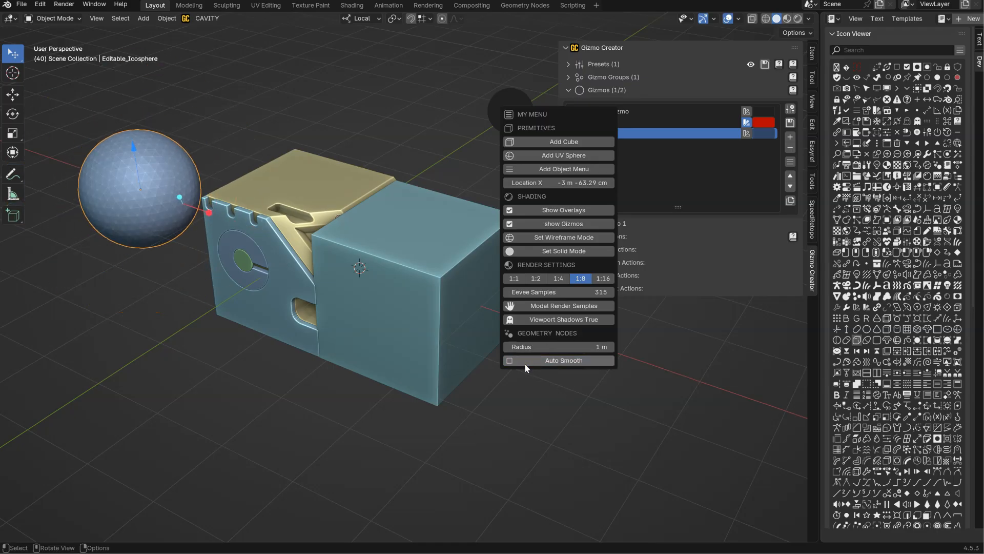
# Delete the large cube that sits against the detailed block.
pyautogui.click(433, 259)
pyautogui.press('x')
pyautogui.click(420, 260)
pyautogui.keyDown('shift'); pyautogui.moveTo(413, 224); pyautogui.dragTo(411, 219, button='middle'); pyautogui.keyUp('shift')
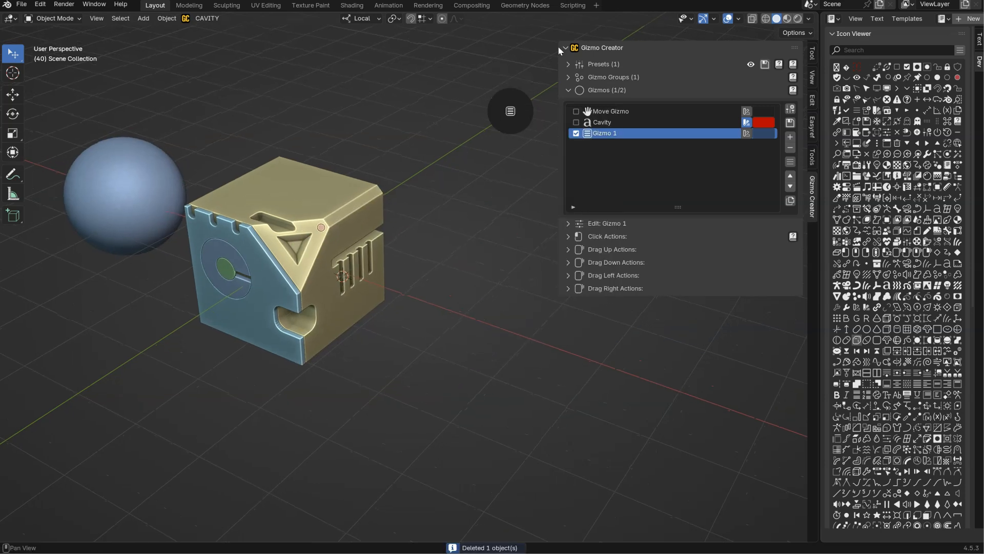
# Add a new custom gizmo to the active preset and open the first gizmo's menus for reference.
pyautogui.click(790, 136)
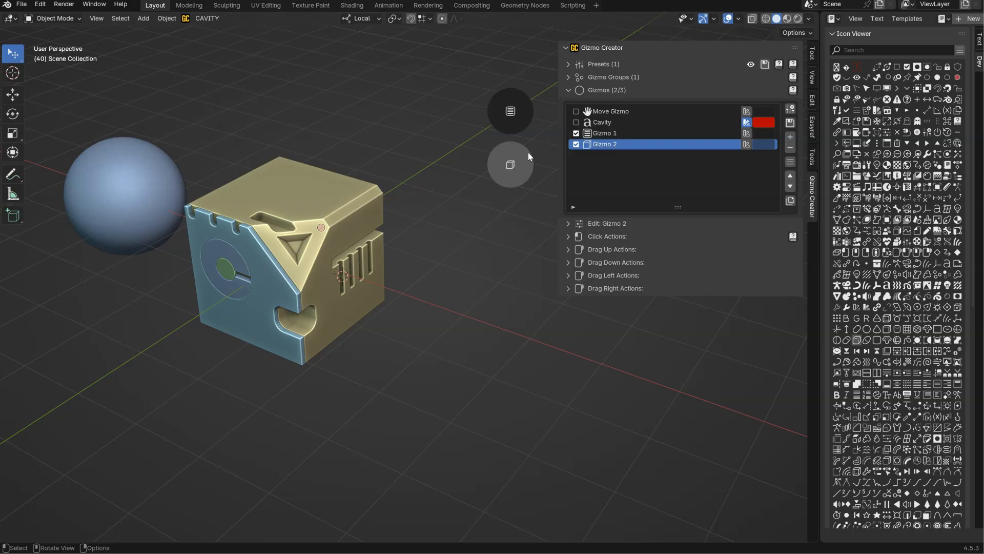
pyautogui.click(511, 110)
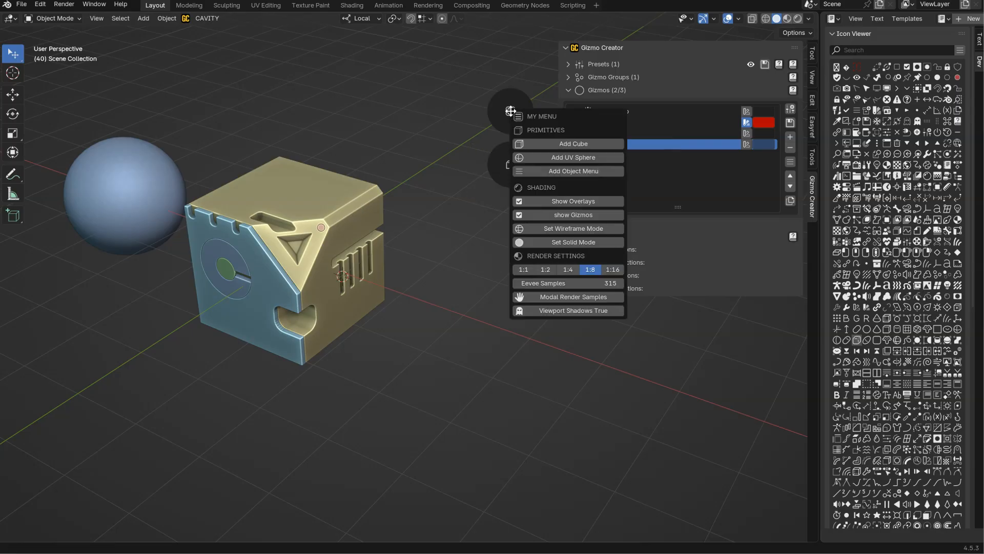
pyautogui.click(511, 112)
pyautogui.keyDown('shift'); pyautogui.click(511, 112); pyautogui.keyUp('shift')
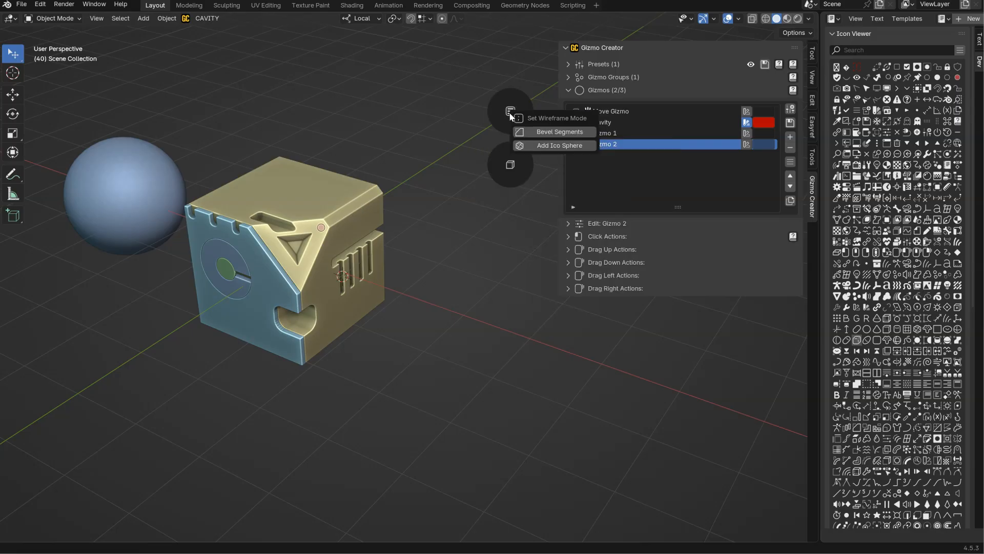
pyautogui.click(540, 133)
# Rename the new gizmo "My Menu" and give it the filled menu icon with horizontal lines.
pyautogui.doubleClick(608, 145)
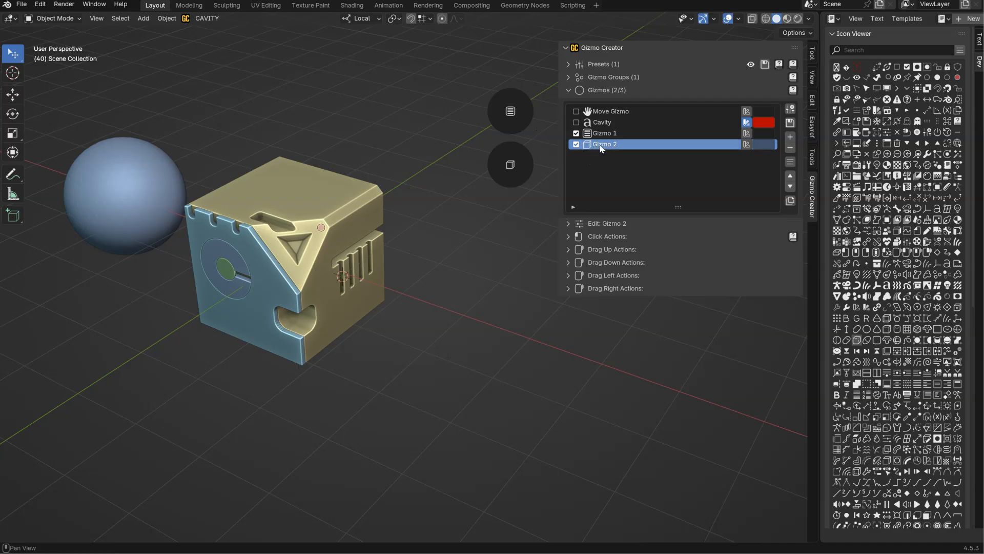
pyautogui.write('My Menu')
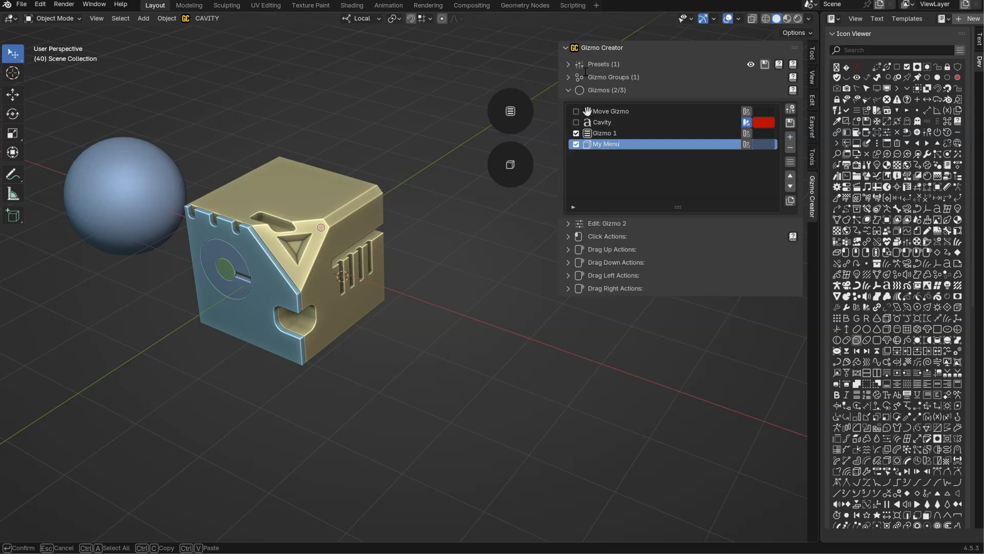
pyautogui.press('Return')
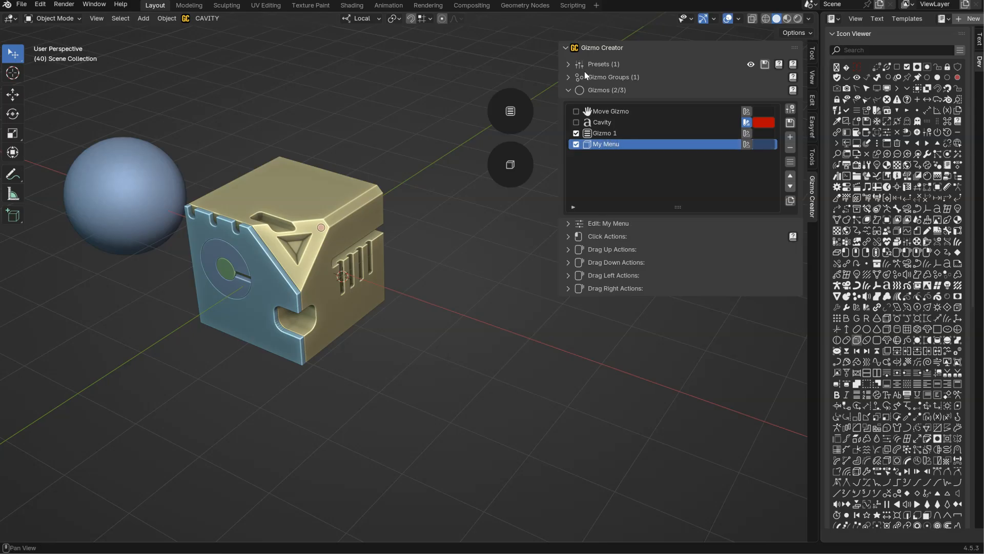
pyautogui.click(590, 144)
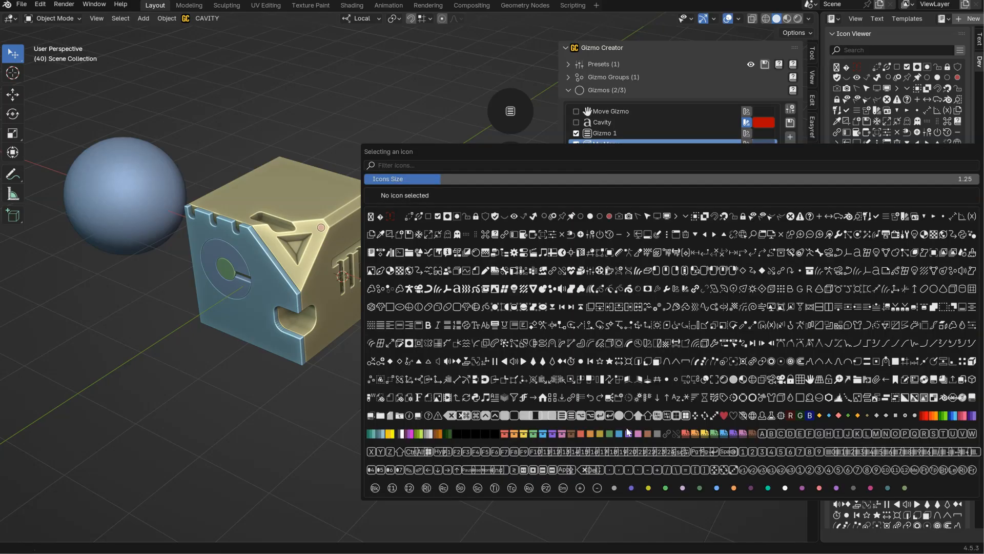
pyautogui.click(564, 416)
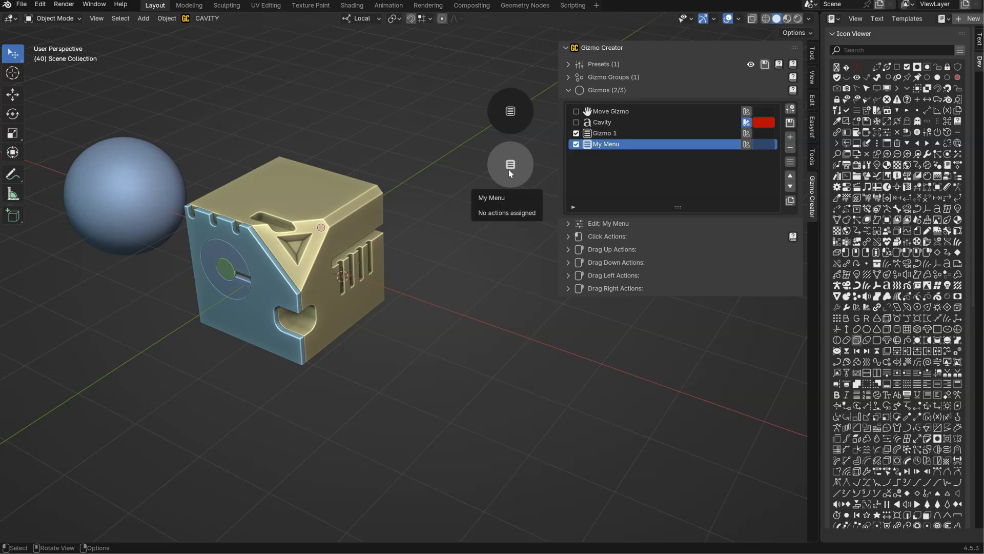
# Make the gizmo's plain Click action a Menu type with "\menu" as the menu name, and test it in the viewport.
pyautogui.click(606, 237)
pyautogui.click(574, 251)
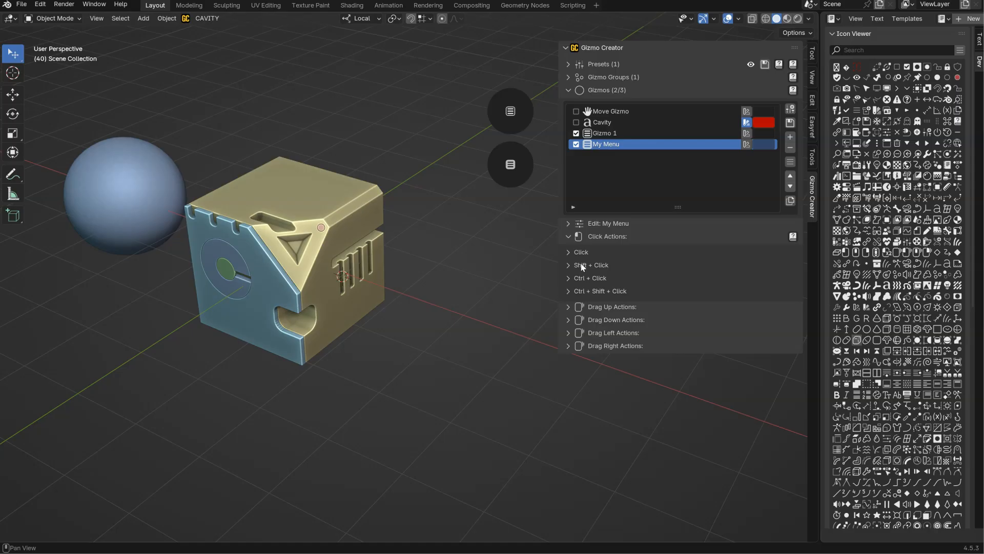
pyautogui.click(600, 308)
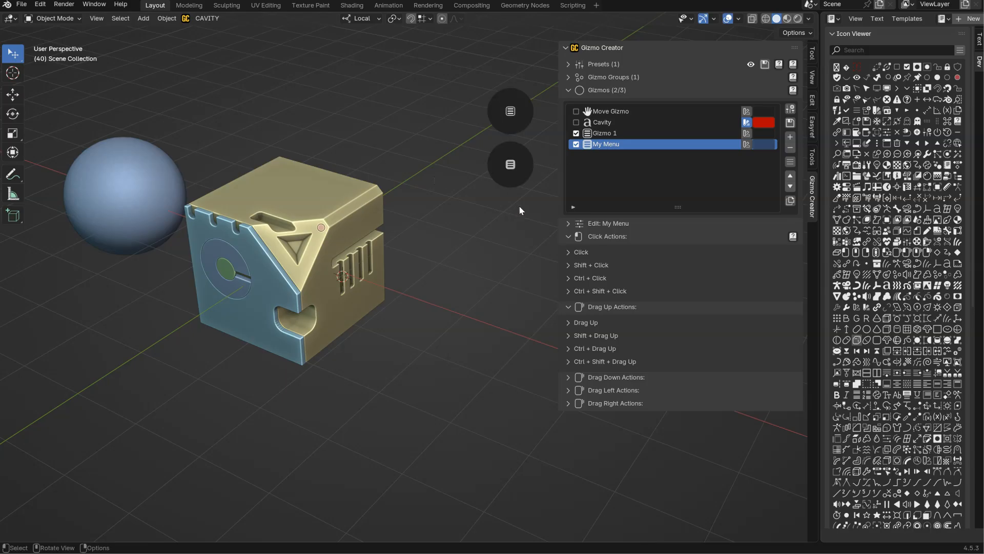
pyautogui.click(602, 308)
pyautogui.click(581, 253)
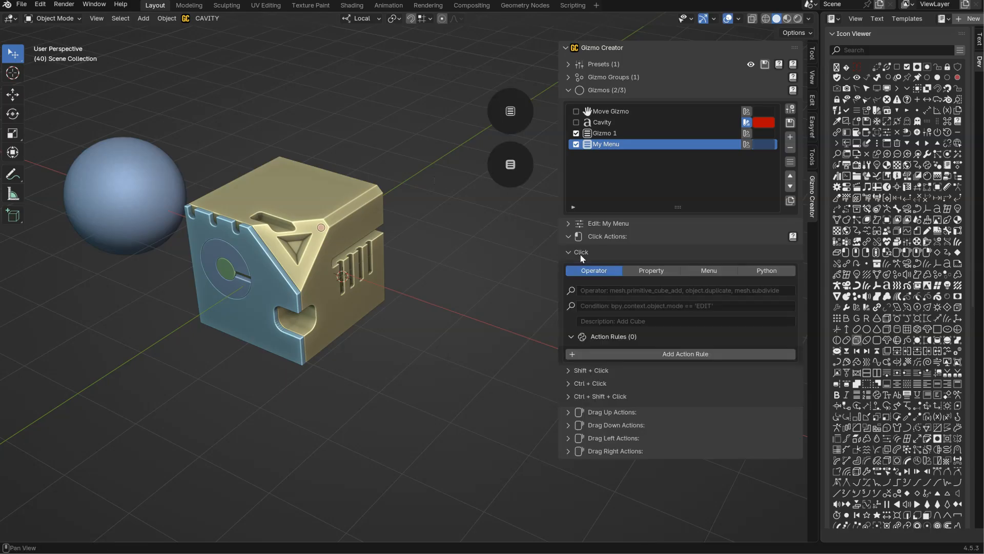
pyautogui.click(711, 272)
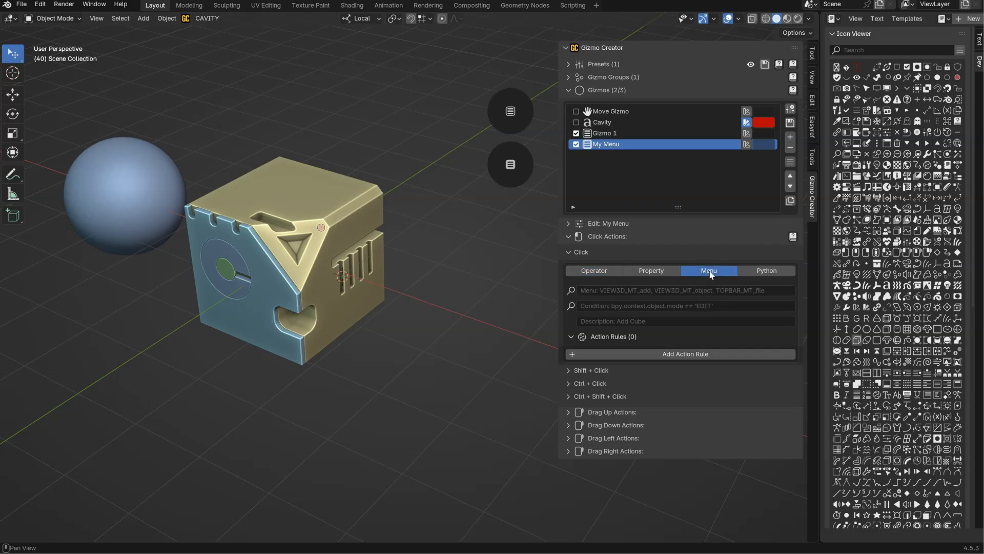
pyautogui.click(590, 291)
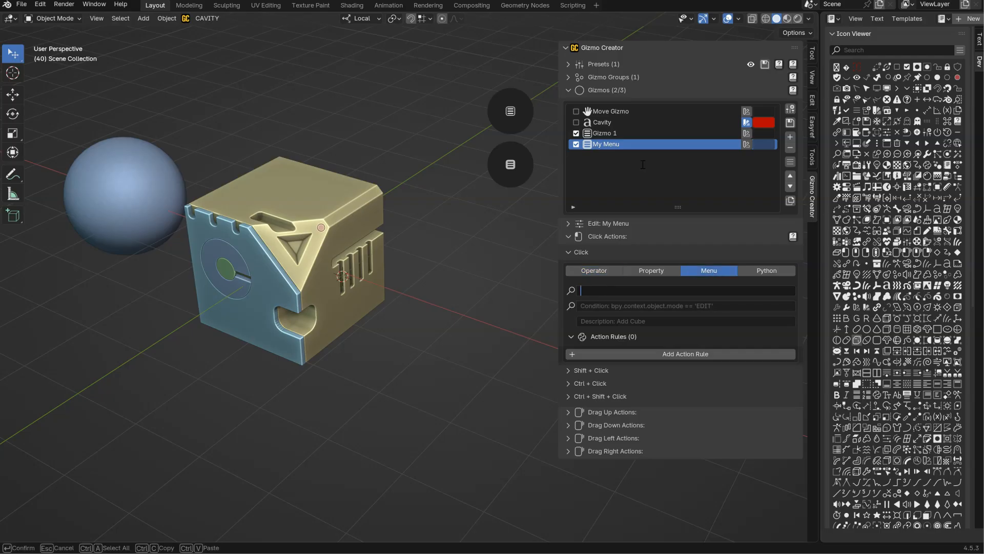
pyautogui.write('\\menu')
pyautogui.press('Return')
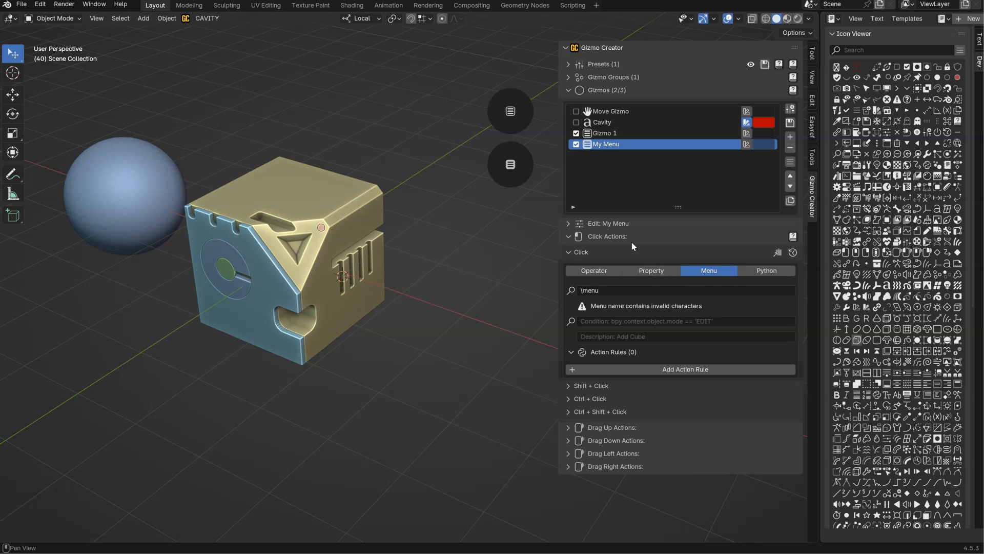
pyautogui.click(512, 165)
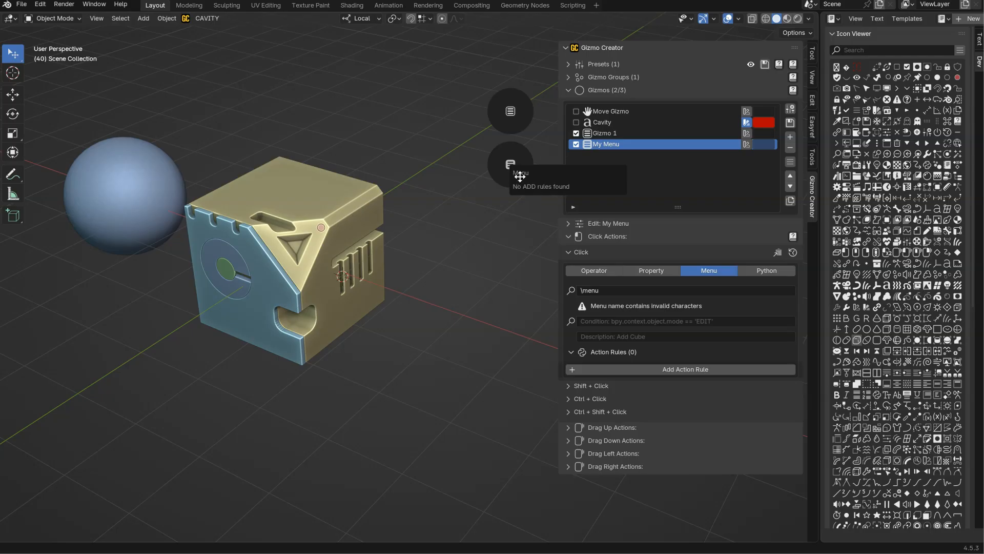
# Enter "My Menu 2" as the Click action's description and open the gizmo's menu to check the title.
pyautogui.click(596, 337)
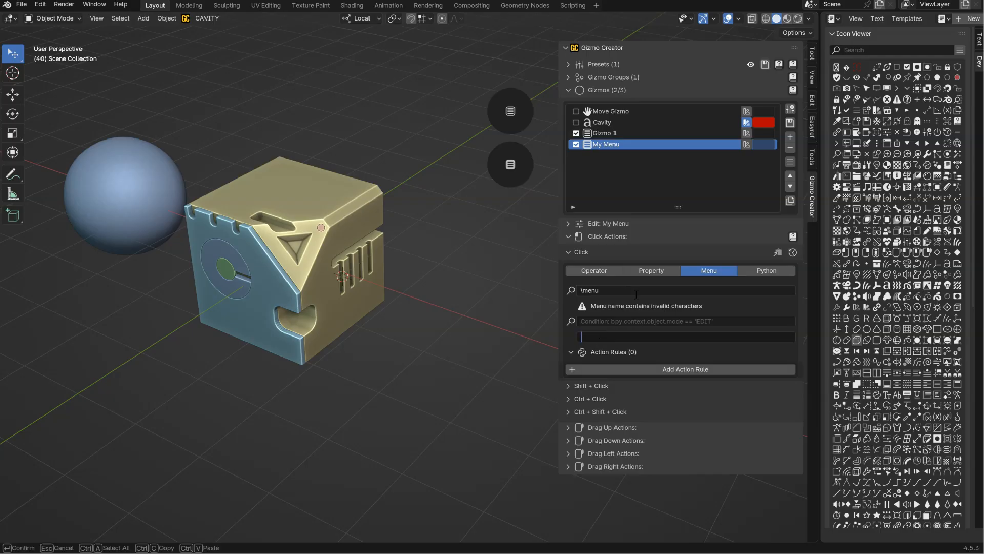
pyautogui.write('My Menu 2')
pyautogui.press('Return')
pyautogui.click(511, 168)
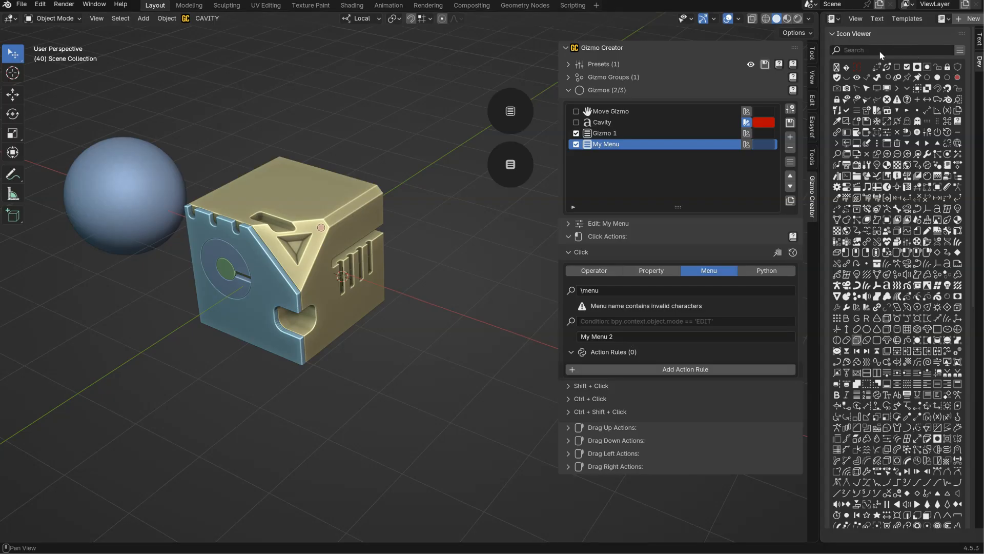
# Copy the KEY_MENU_FILLED icon name and append "\KEY_MENU_FILLED" to the action's description, checking the menu header.
pyautogui.scroll(-10, 881, 124)
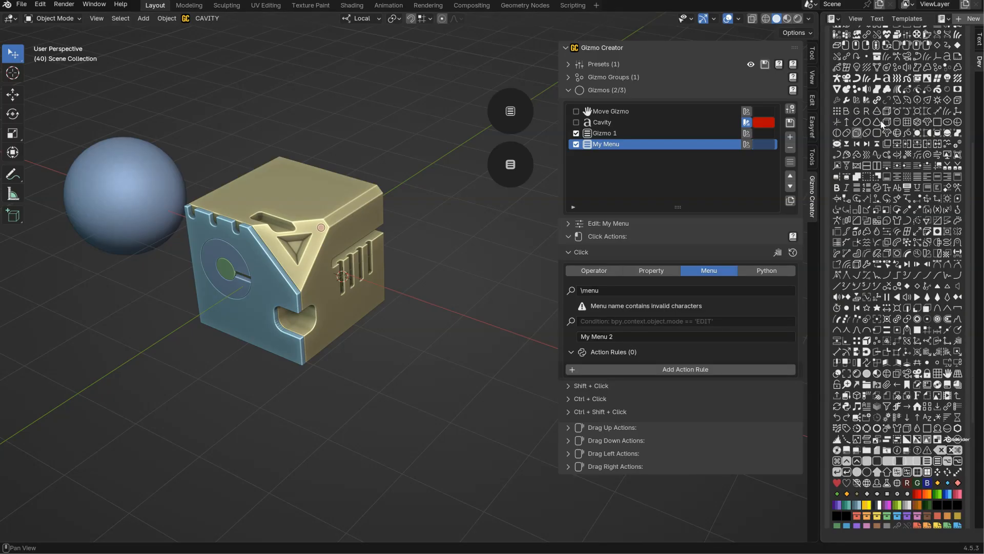
pyautogui.click(930, 464)
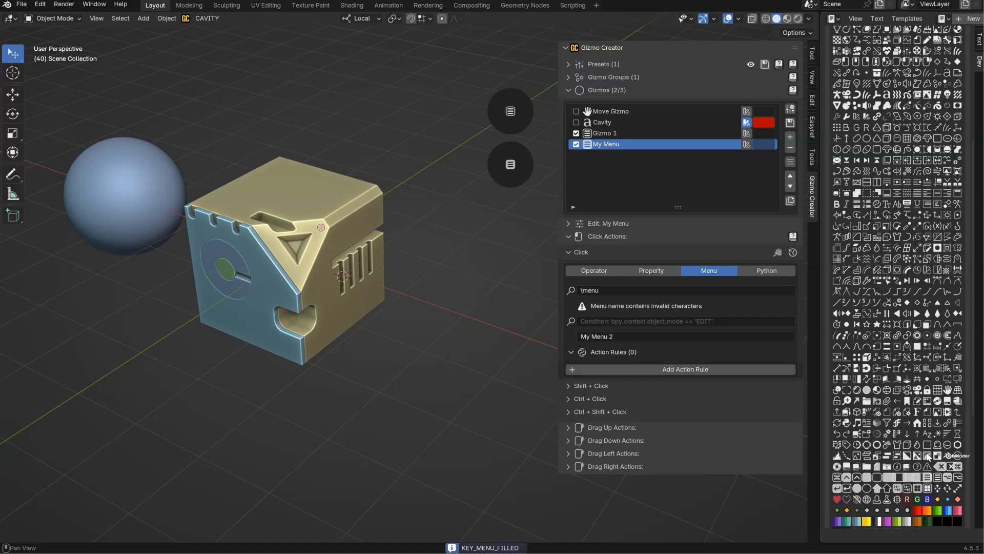
pyautogui.click(632, 341)
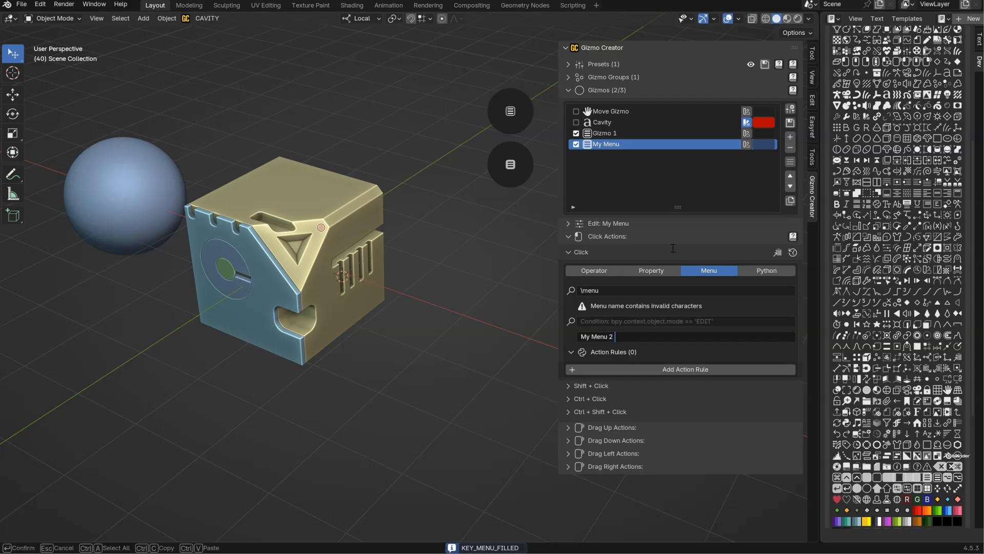
pyautogui.write('\\')
pyautogui.write('KEY_MENU_FILLED')
pyautogui.press('Return')
pyautogui.click(510, 163)
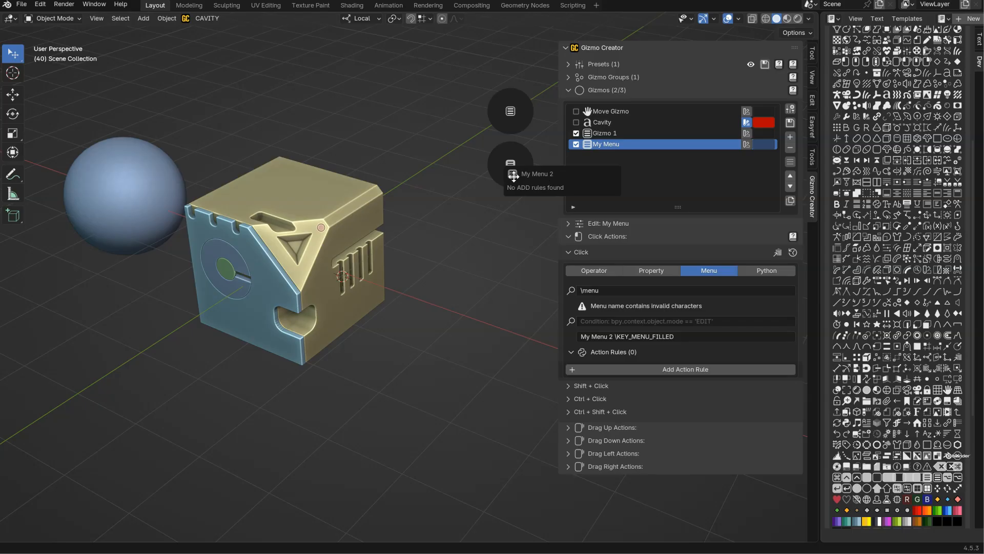
# Append the width code "\s150" to the action's description and open the menu to check its width.
pyautogui.click(700, 336)
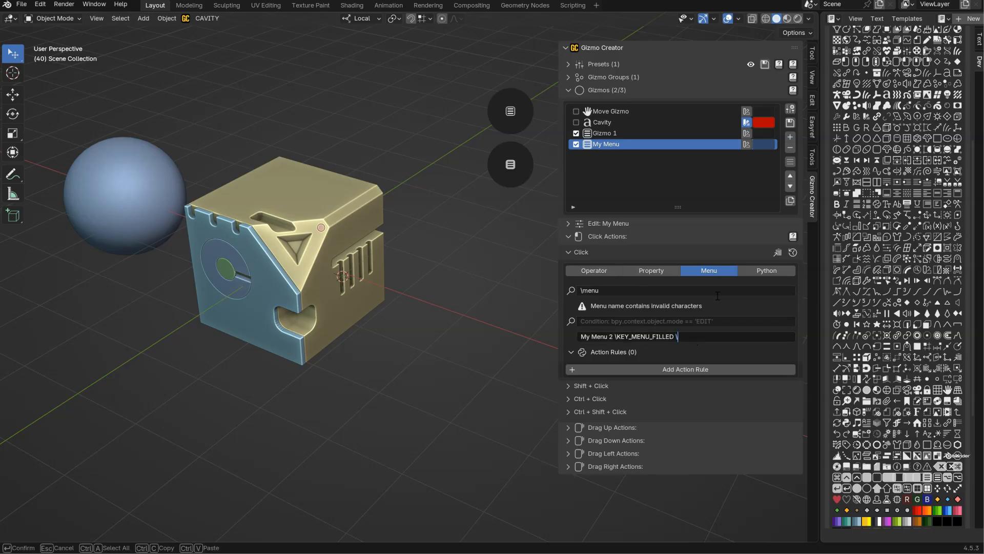
pyautogui.write('\\s150')
pyautogui.press('Return')
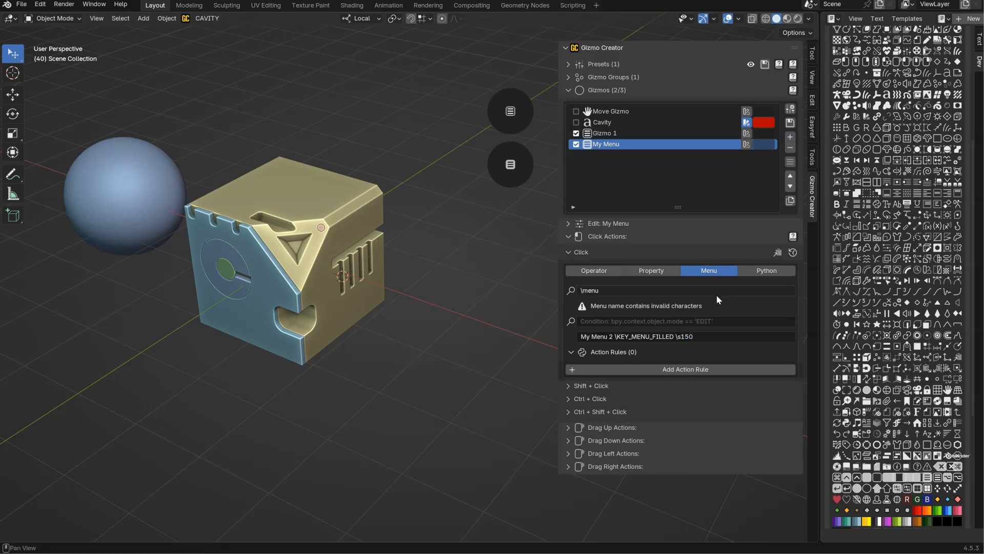
pyautogui.click(510, 165)
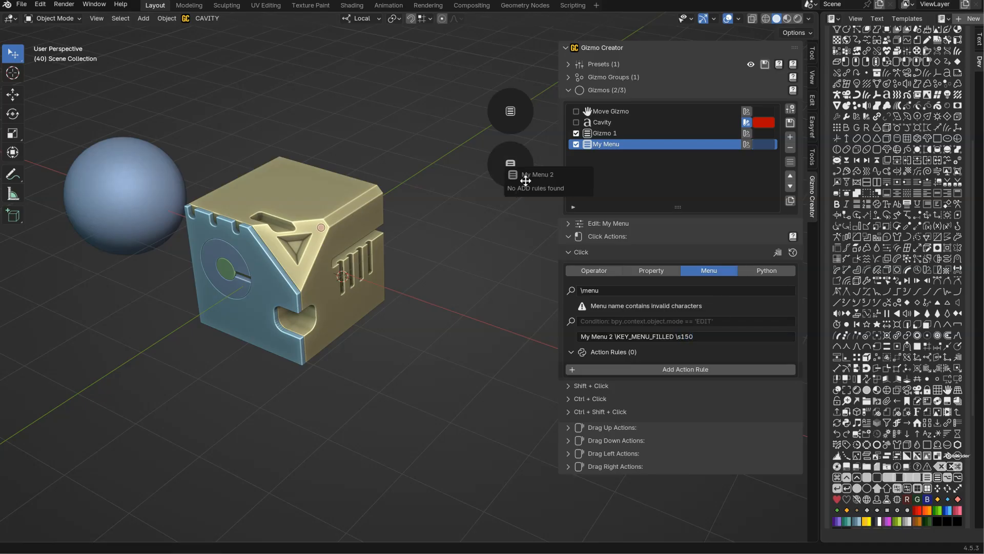
# Try a menu width of 300 by changing the description's width code to "\s300" and reopening the menu.
pyautogui.click(703, 336)
pyautogui.click(703, 336)
pyautogui.hotkey('shift', 'End')
pyautogui.write('300')
pyautogui.press('Return')
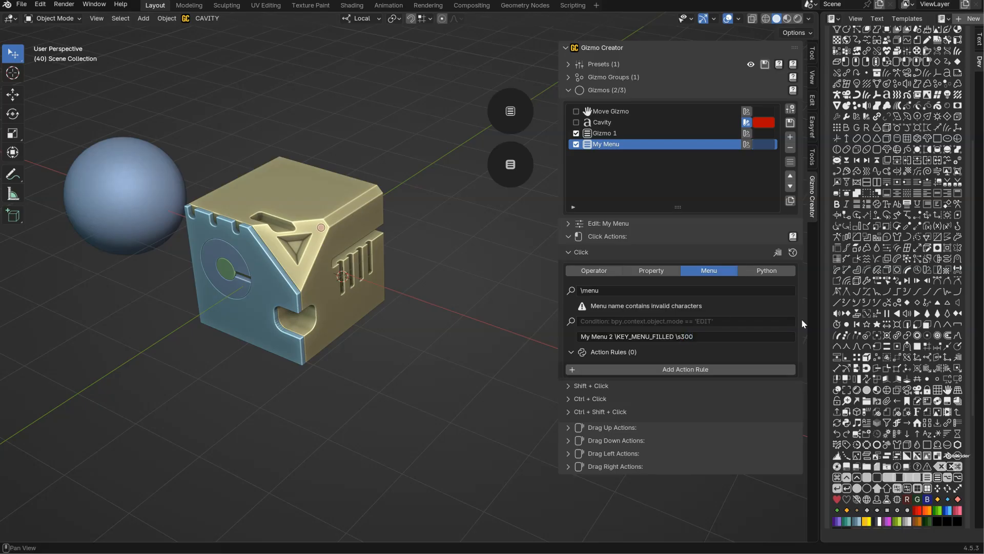
pyautogui.click(511, 168)
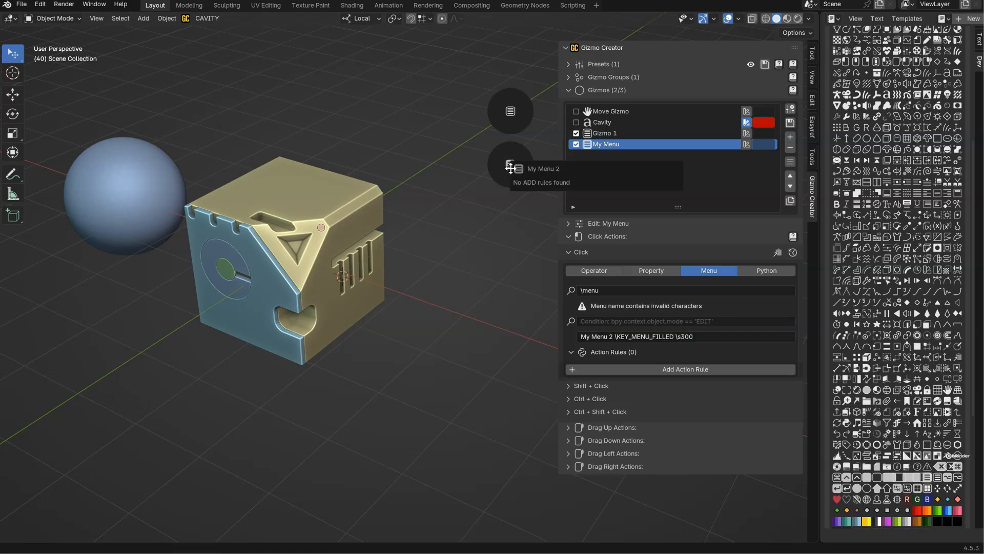
# Set the description's width code to "\s200" and open the gizmo's menu to check it.
pyautogui.click(705, 339)
pyautogui.doubleClick(707, 341)
pyautogui.write('20')
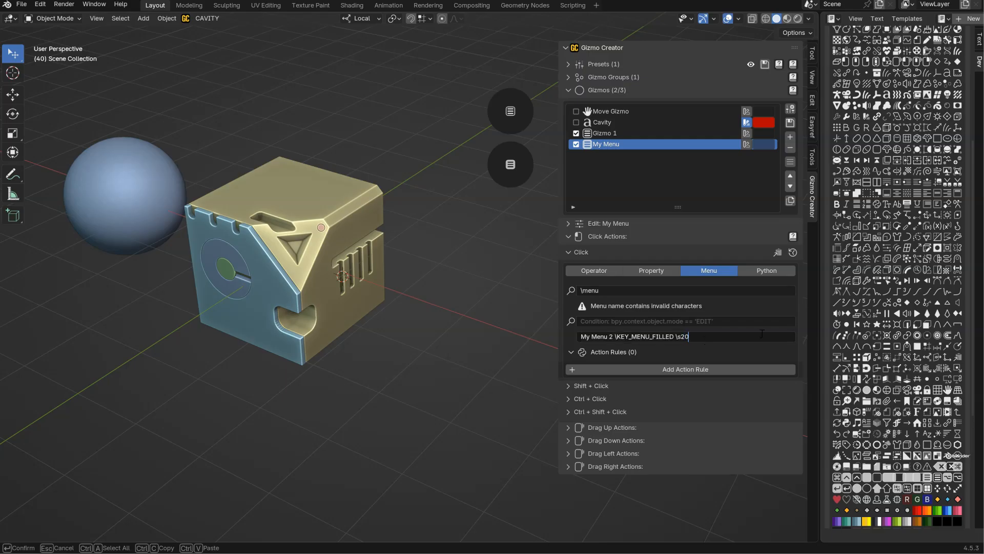
pyautogui.press('Return')
pyautogui.click(511, 165)
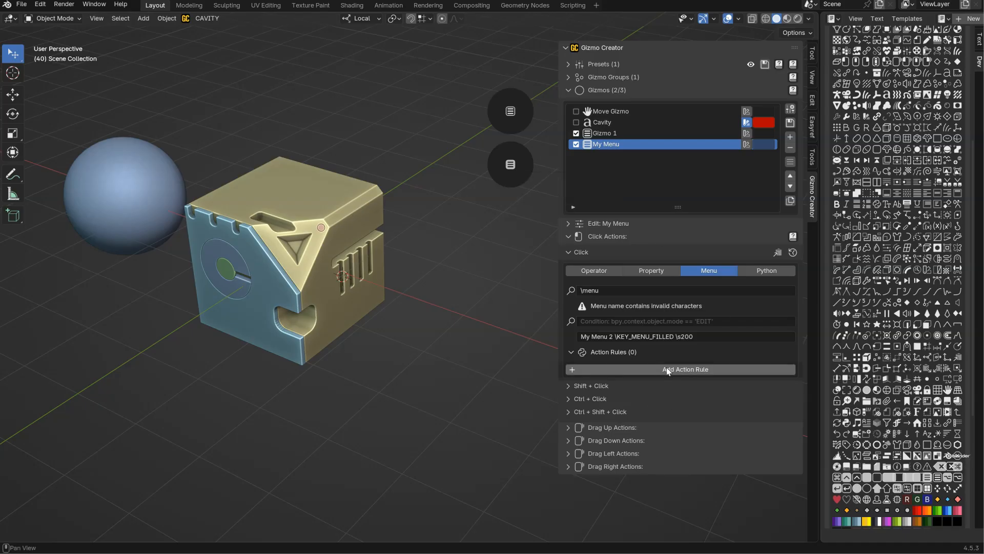
# Add an action rule to the Click action and set its execution mode to Add.
pyautogui.click(687, 369)
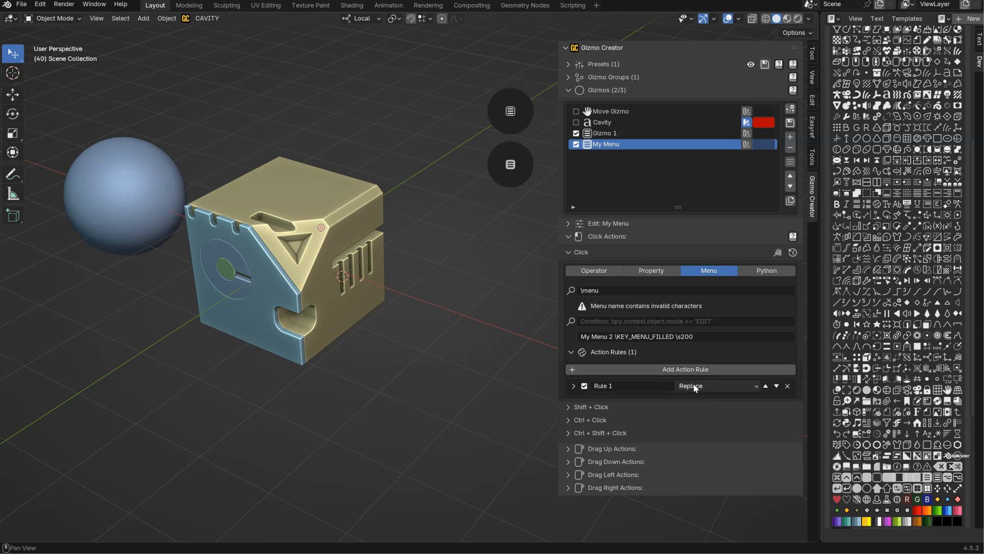
pyautogui.click(695, 388)
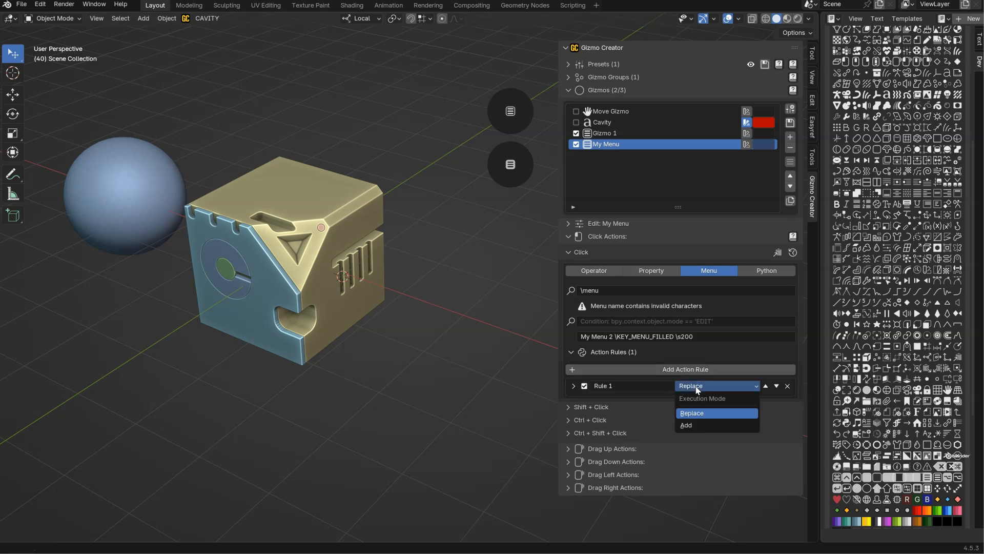
pyautogui.click(687, 425)
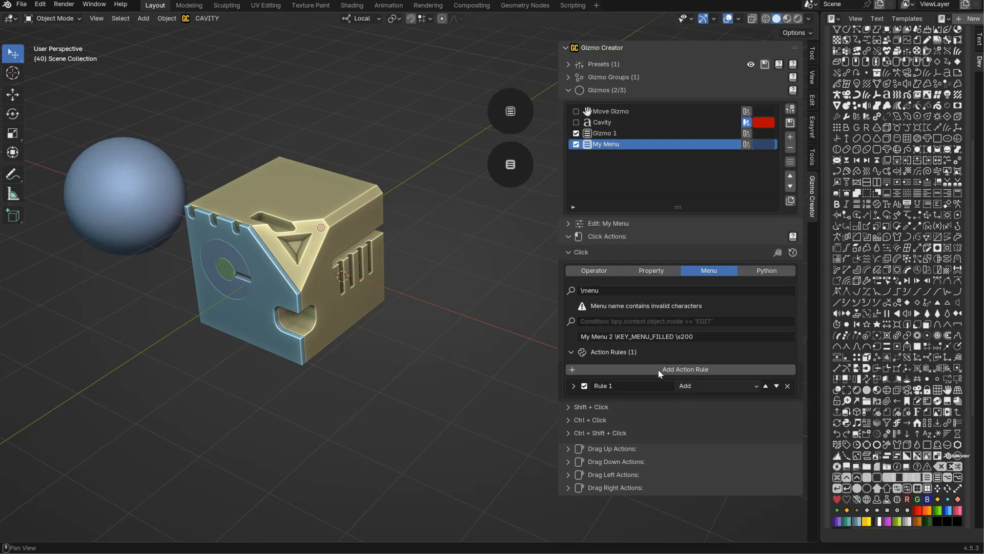
# Check the new rule's entry in the gizmo's menu and rename the rule as PRIMITIVES.
pyautogui.click(515, 175)
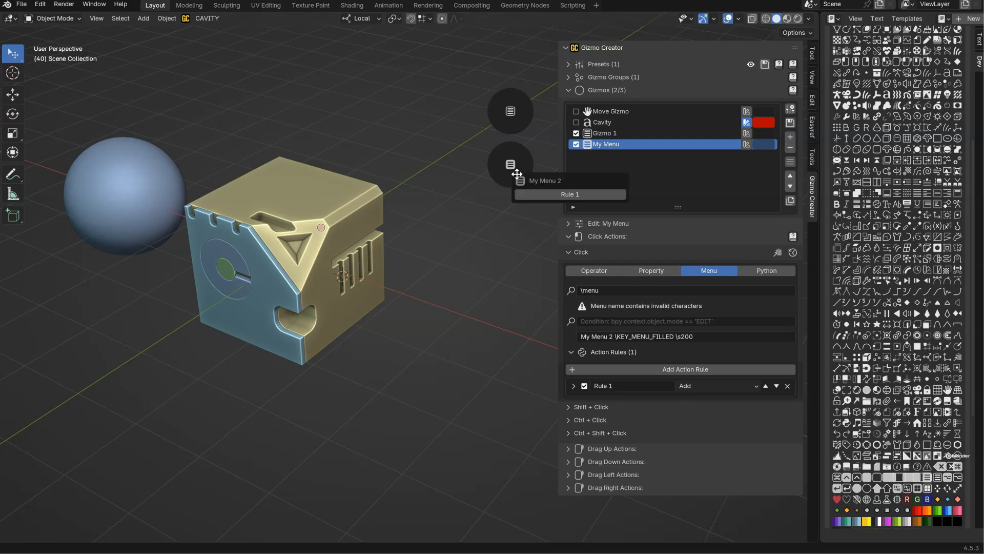
pyautogui.click(570, 194)
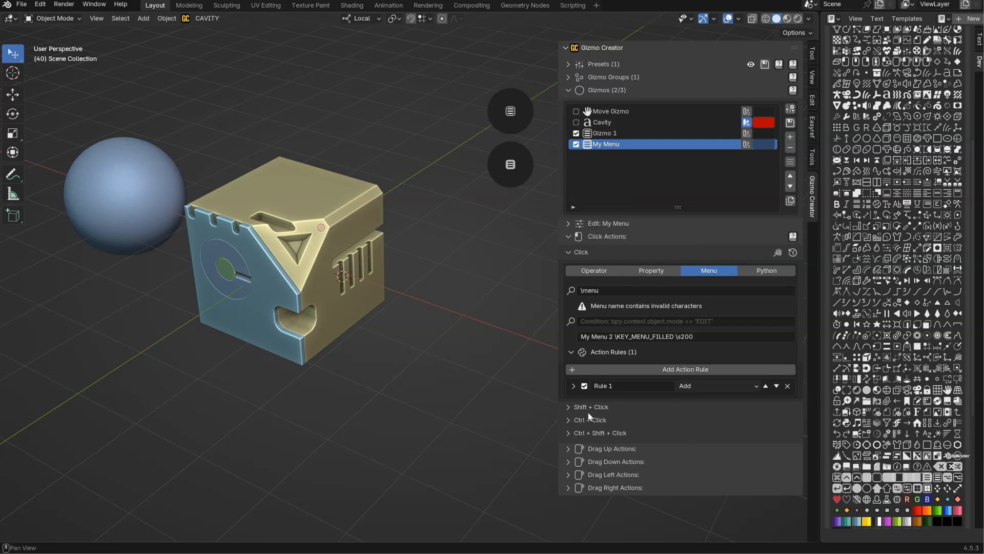
pyautogui.click(635, 385)
pyautogui.write('PRIMITIVES')
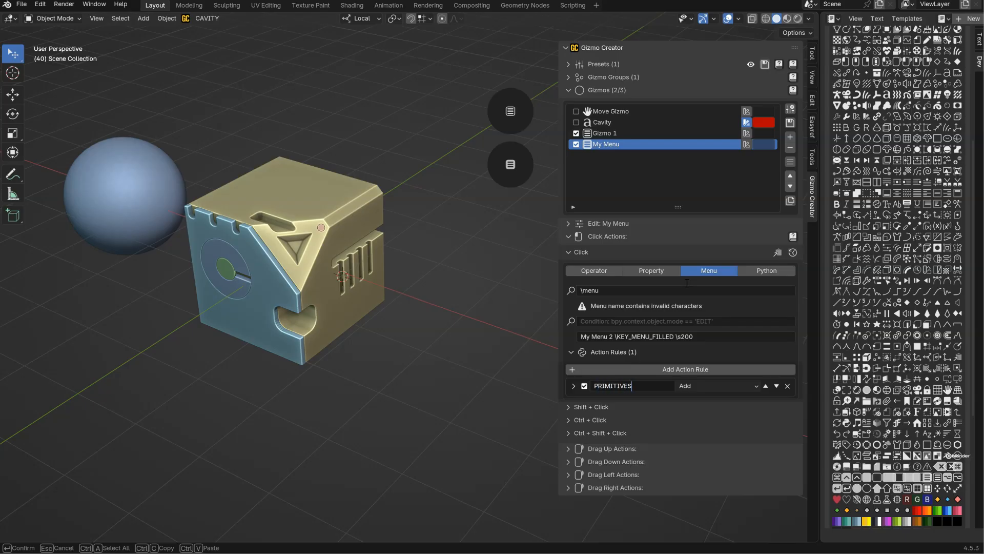
pyautogui.press('Return')
# Set the PRIMITIVES rule's operator to "label" and open the gizmo's menu to check it.
pyautogui.click(573, 385)
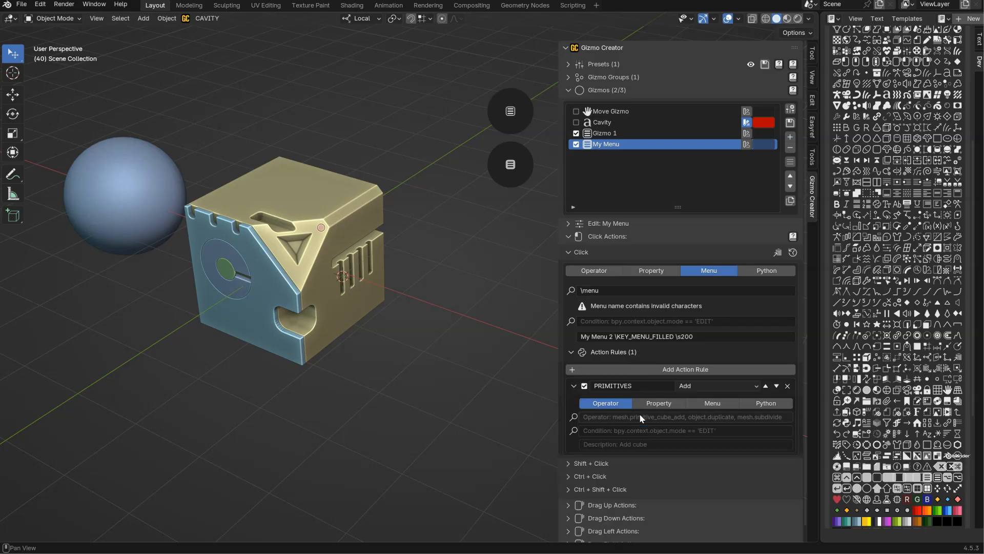
pyautogui.scroll(-1, 638, 413)
pyautogui.click(601, 407)
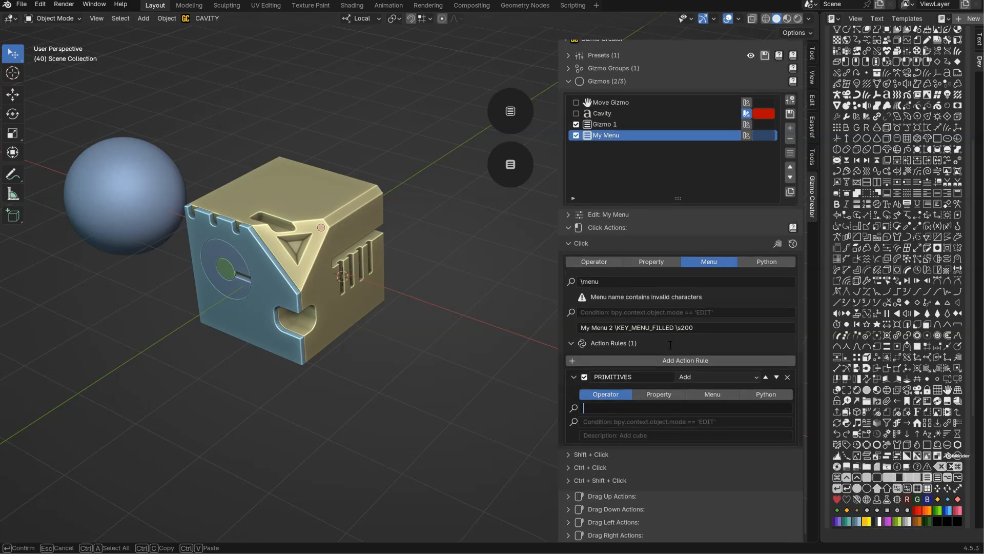
pyautogui.press('Return')
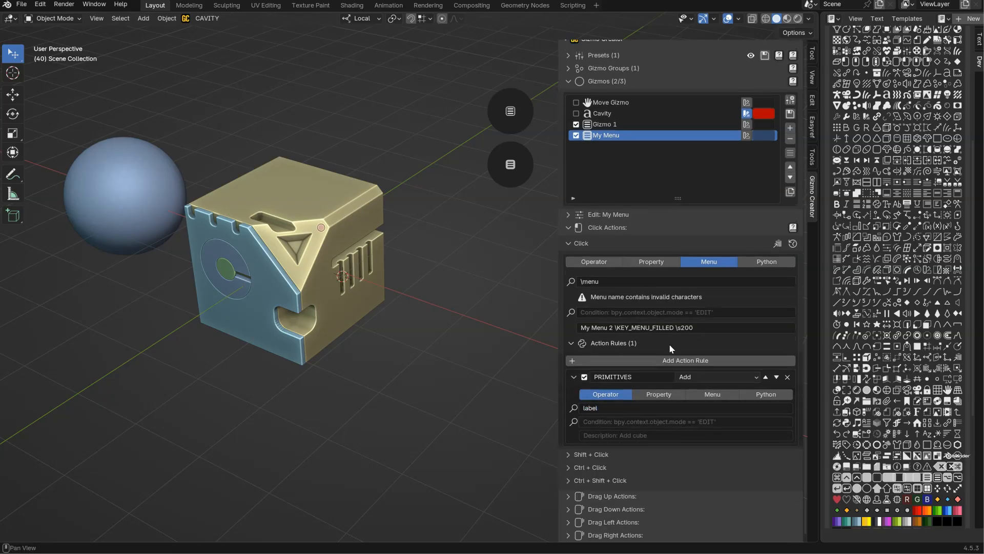
pyautogui.click(510, 177)
# Copy the rule's name PRIMITIVES into its description and check the label in the gizmo's menu.
pyautogui.click(604, 435)
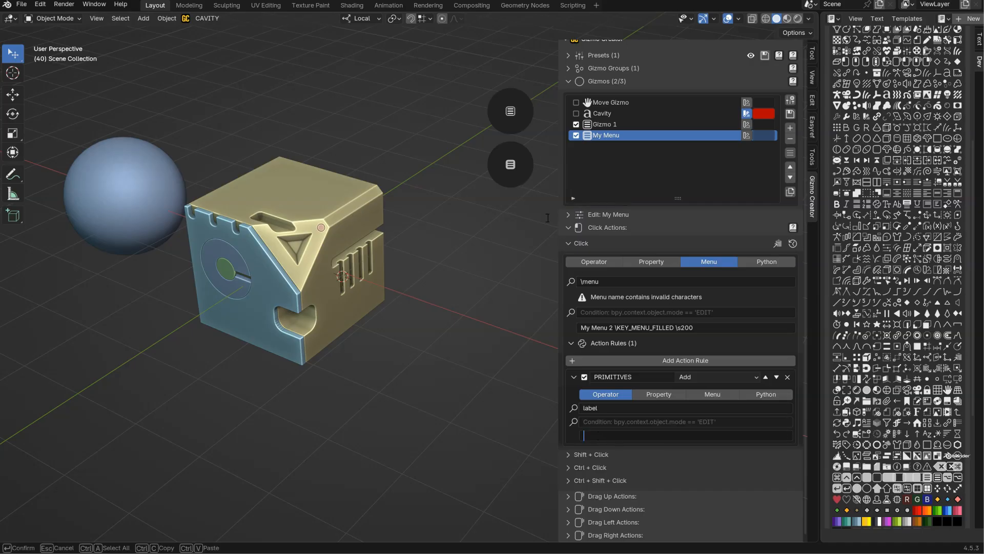
pyautogui.write('KEY_MENU_FILLED')
pyautogui.hotkey('ctrl', 'z')
pyautogui.click(645, 379)
pyautogui.hotkey('ctrl', 'c')
pyautogui.press('Return')
pyautogui.click(630, 435)
pyautogui.hotkey('ctrl', 'v')
pyautogui.press('Return')
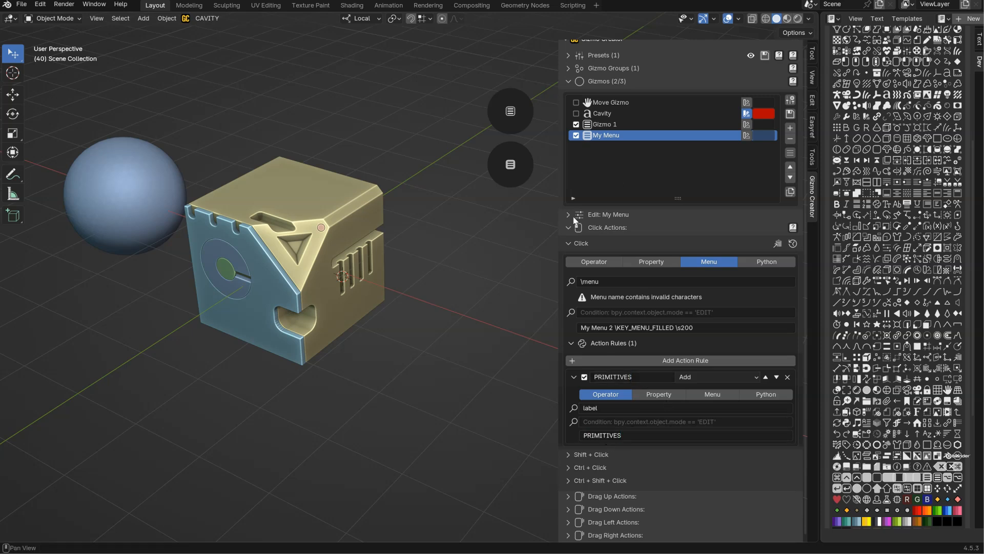
pyautogui.moveTo(510, 171)
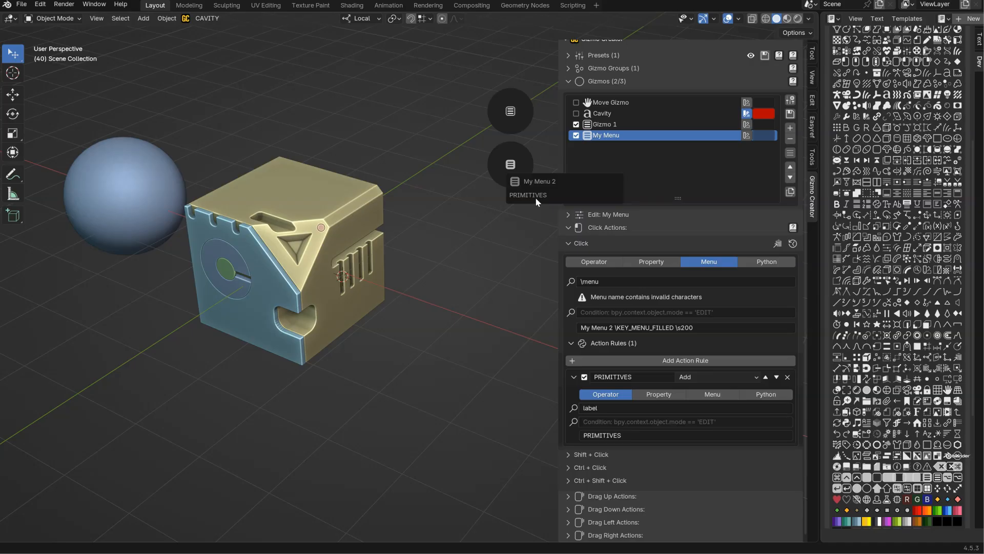
# Append the icon code "\META_CUBE" to the PRIMITIVES description and open the menu to check the icon.
pyautogui.scroll(3, 885, 190)
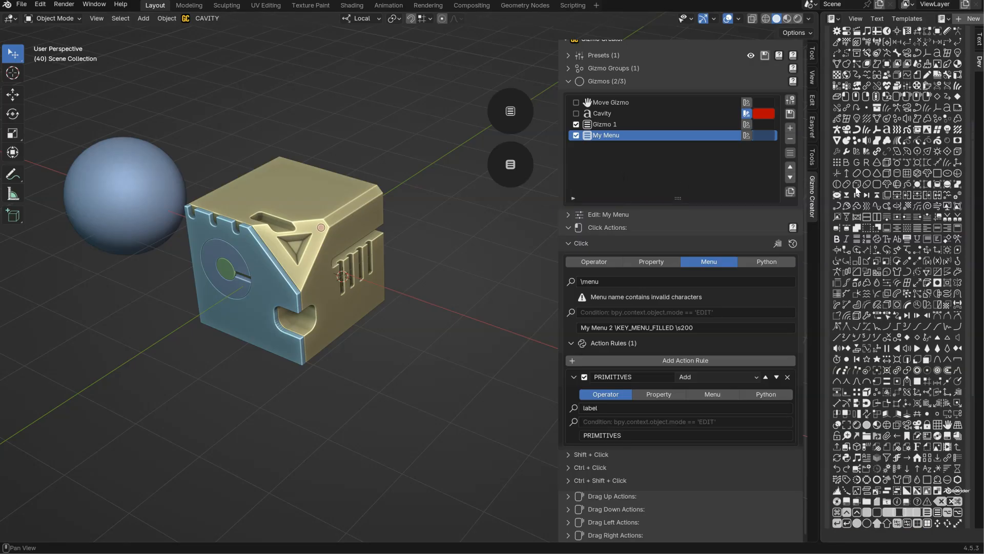
pyautogui.click(605, 434)
pyautogui.press('End')
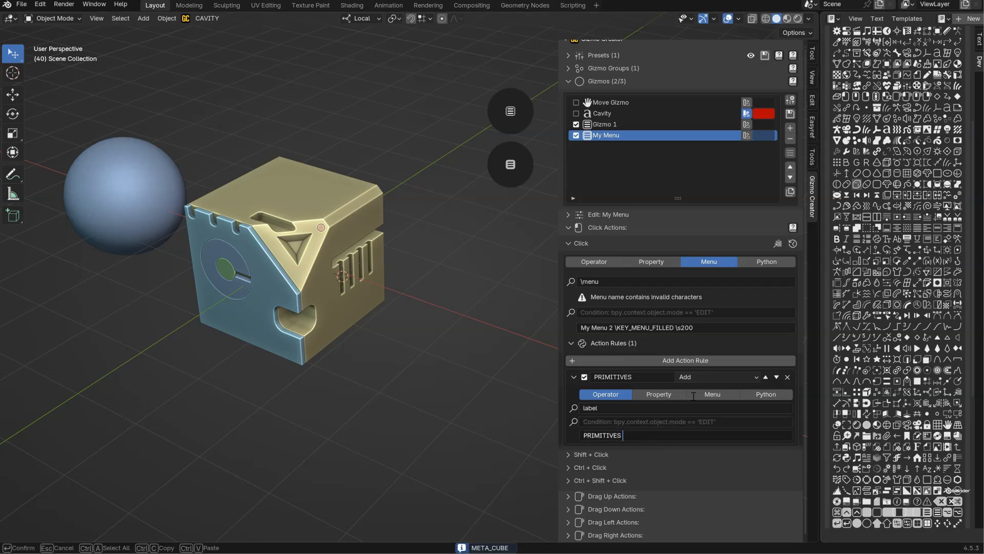
pyautogui.write('\\')
pyautogui.hotkey('ctrl', 'v')
pyautogui.press('Return')
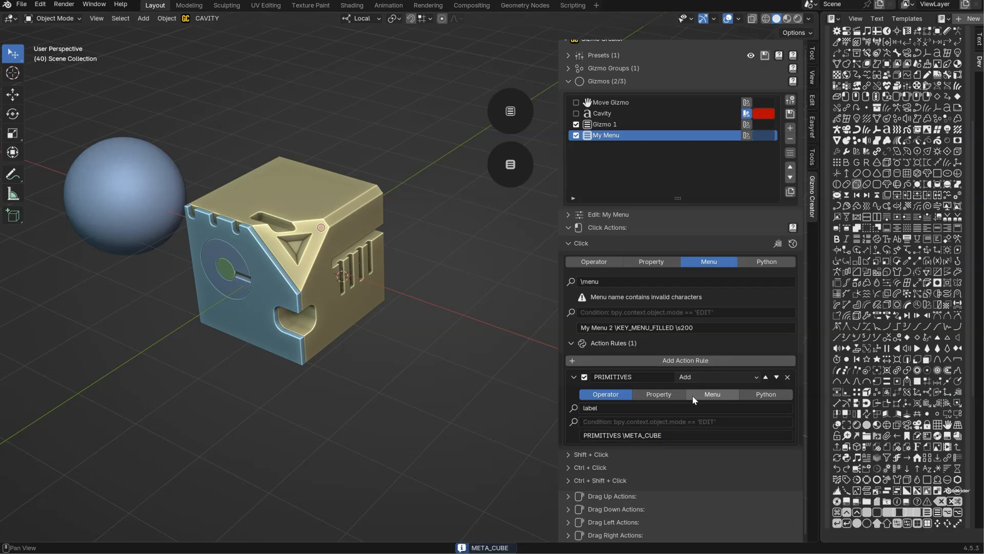
pyautogui.click(514, 154)
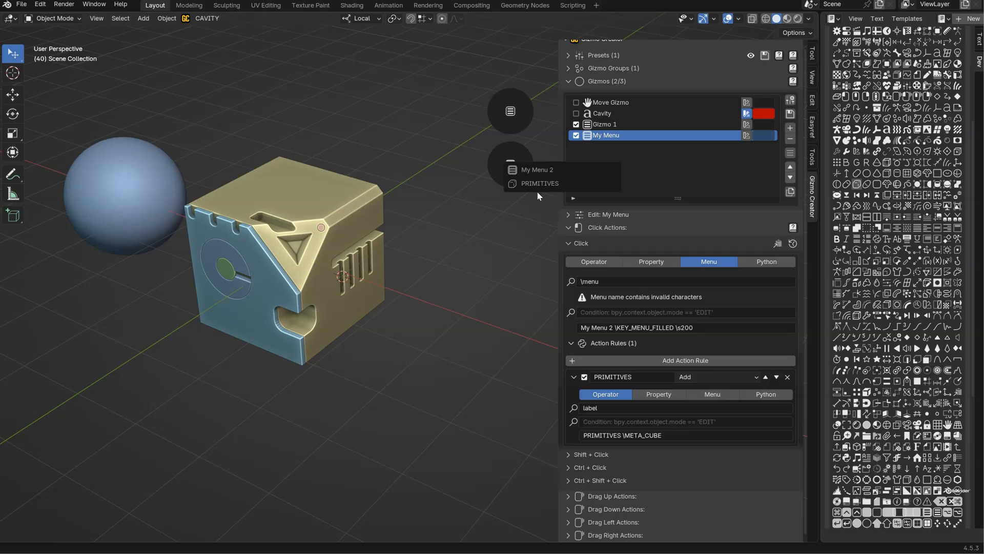
# Add a second action rule, set its execution mode to Add and name it Cube.
pyautogui.click(574, 377)
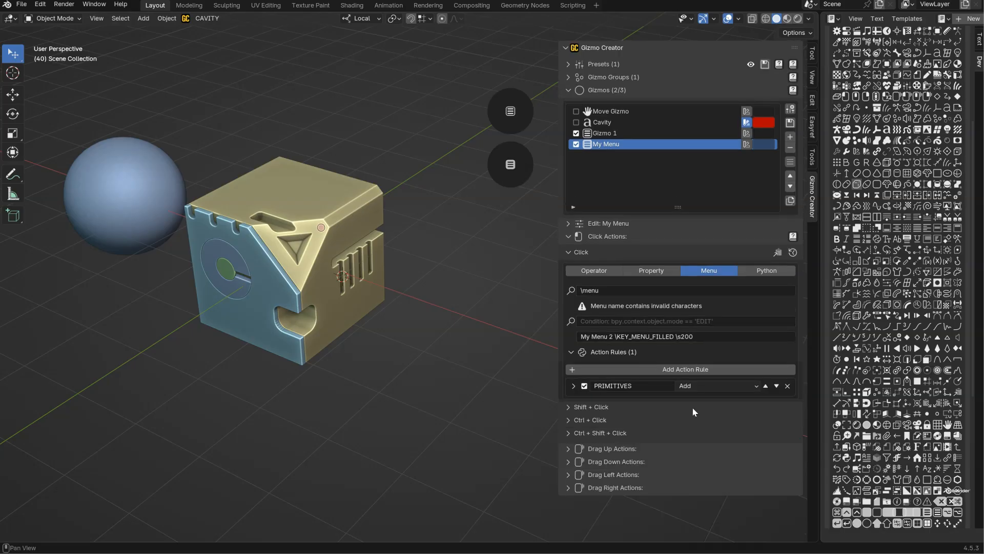
pyautogui.click(668, 373)
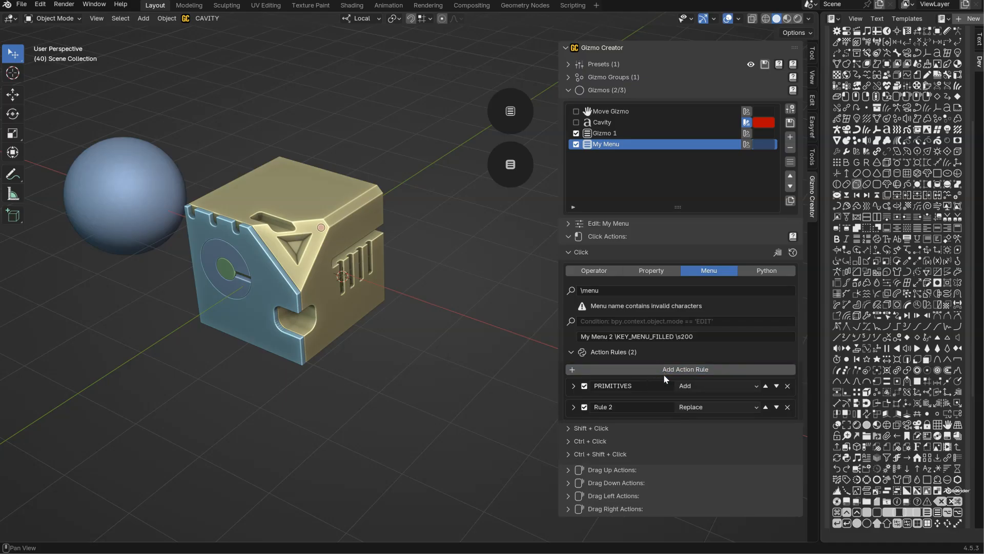
pyautogui.click(703, 409)
pyautogui.click(682, 447)
pyautogui.doubleClick(659, 407)
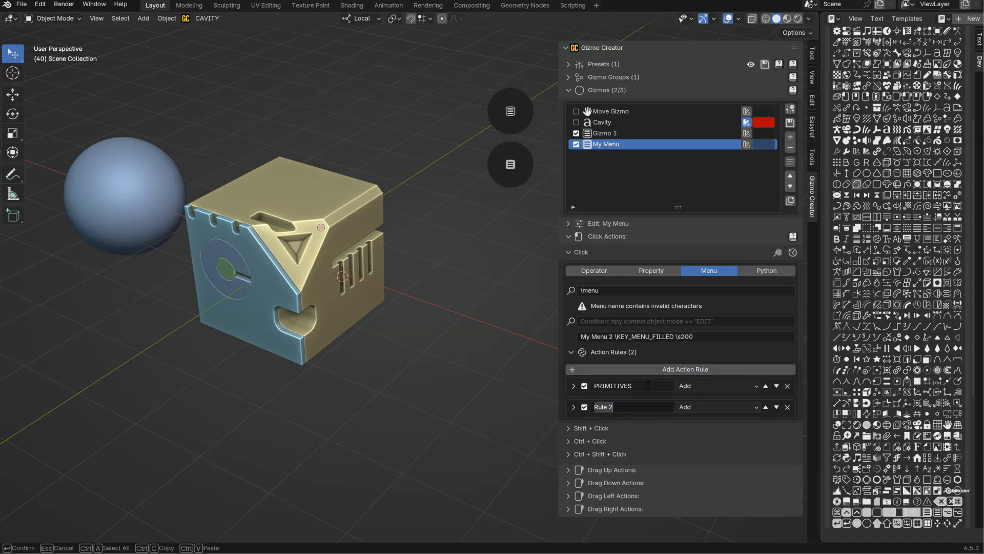
pyautogui.write('Cube')
pyautogui.hotkey('ctrl', 'a')
pyautogui.press('Return')
# Assign the Add Cube operator from the Mesh Primitives examples to the Cube rule.
pyautogui.click(573, 407)
pyautogui.moveTo(640, 193); pyautogui.dragTo(640, 161, button='middle')
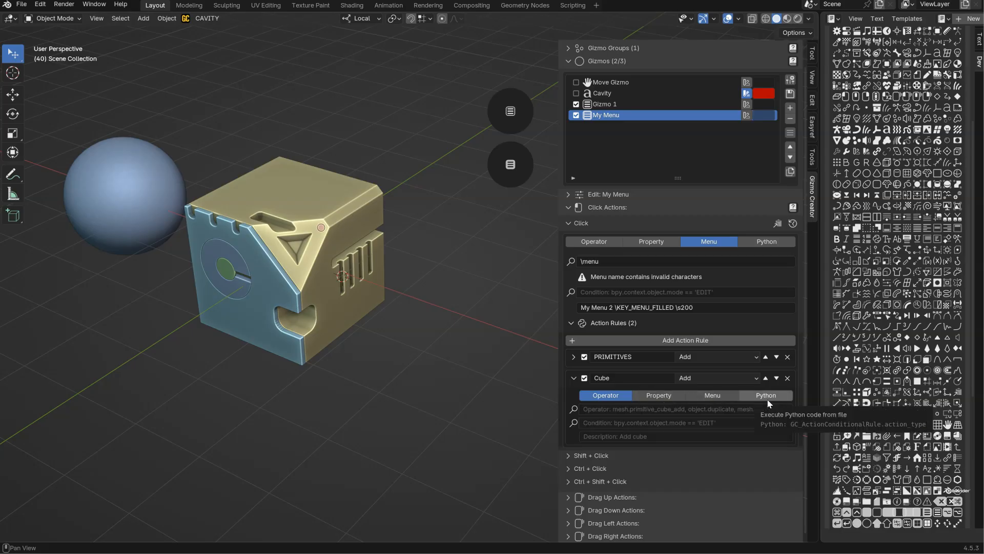
pyautogui.click(658, 403)
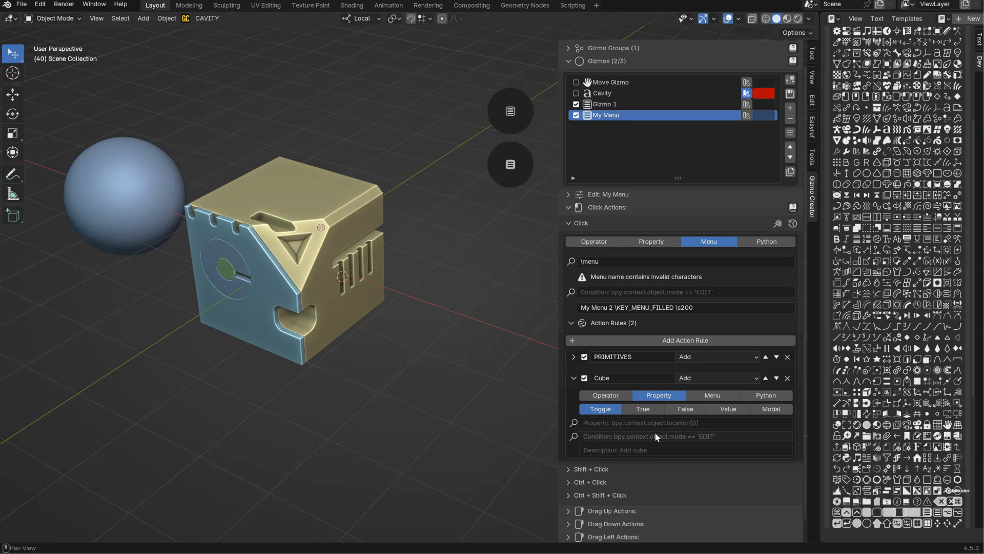
pyautogui.click(607, 397)
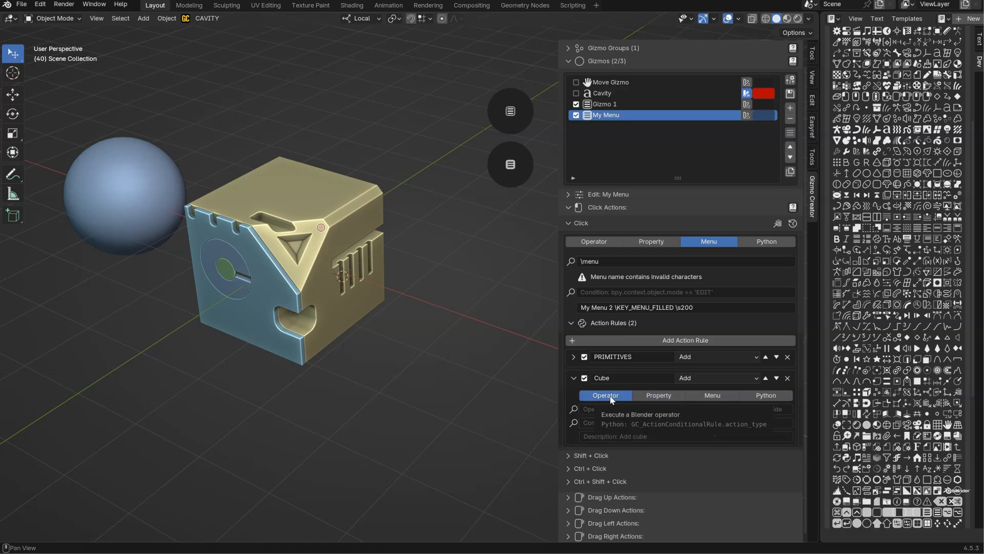
pyautogui.click(575, 410)
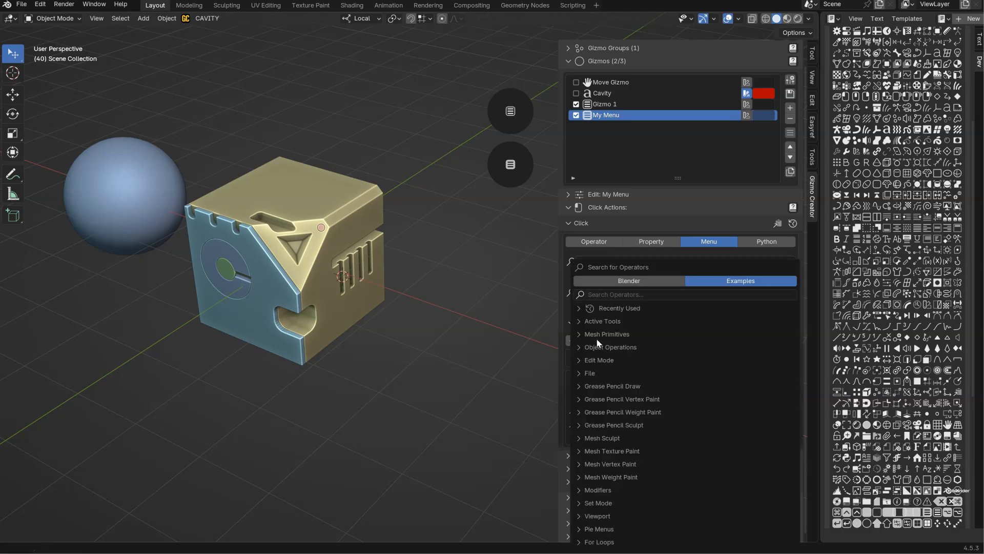
pyautogui.click(598, 334)
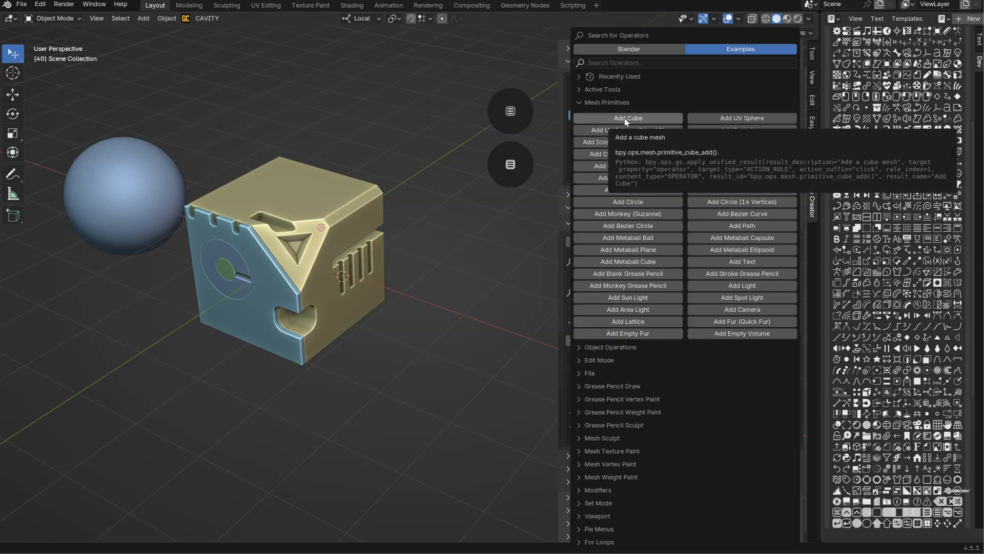
pyautogui.click(639, 117)
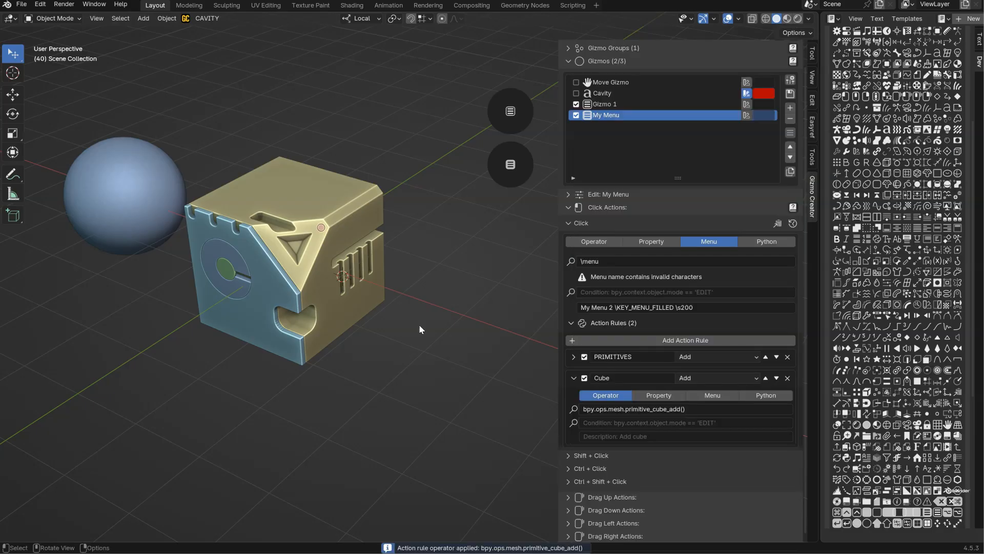
# Set the Cube rule's description to "Cube", test the menu entry and delete the test cube.
pyautogui.click(634, 435)
pyautogui.write('Cube')
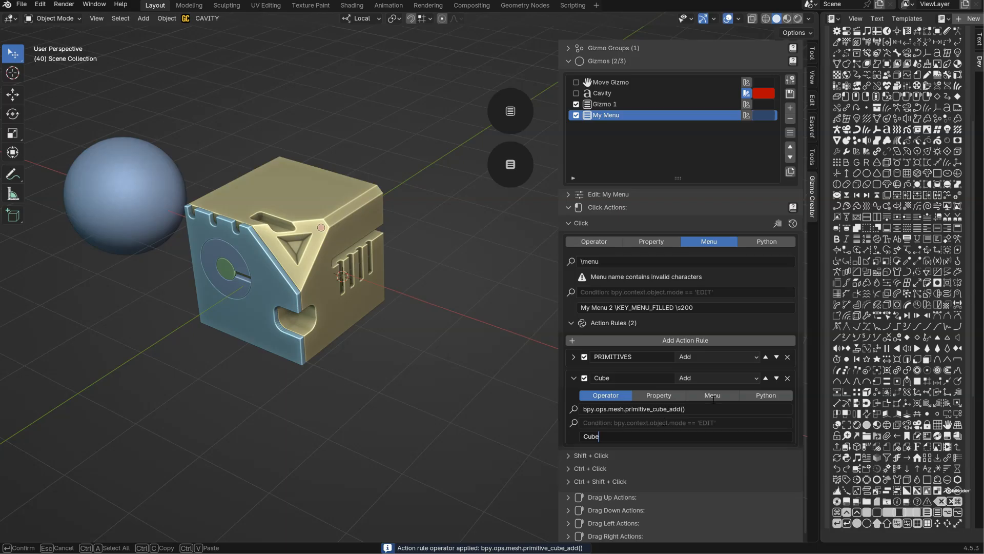
pyautogui.press('Return')
pyautogui.click(505, 169)
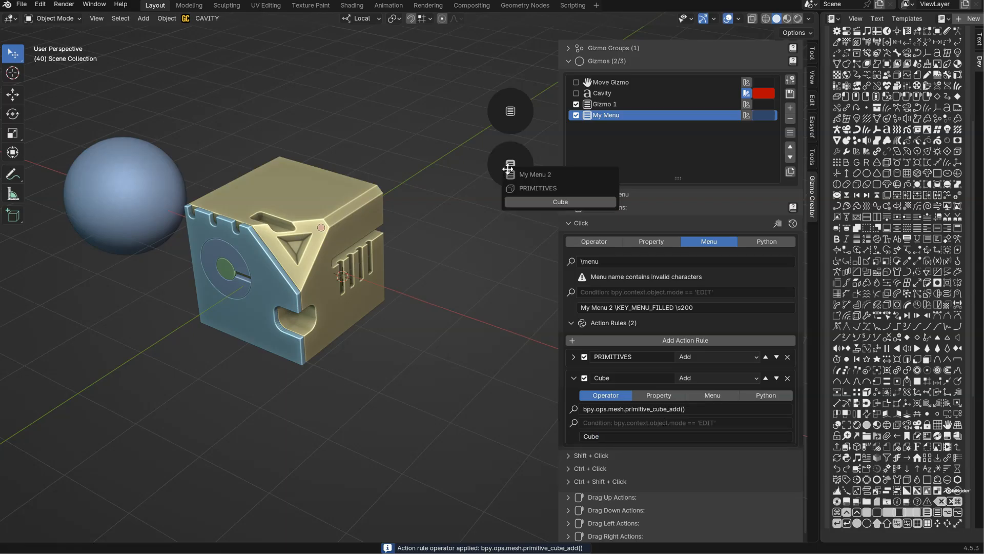
pyautogui.click(540, 205)
pyautogui.press('Delete')
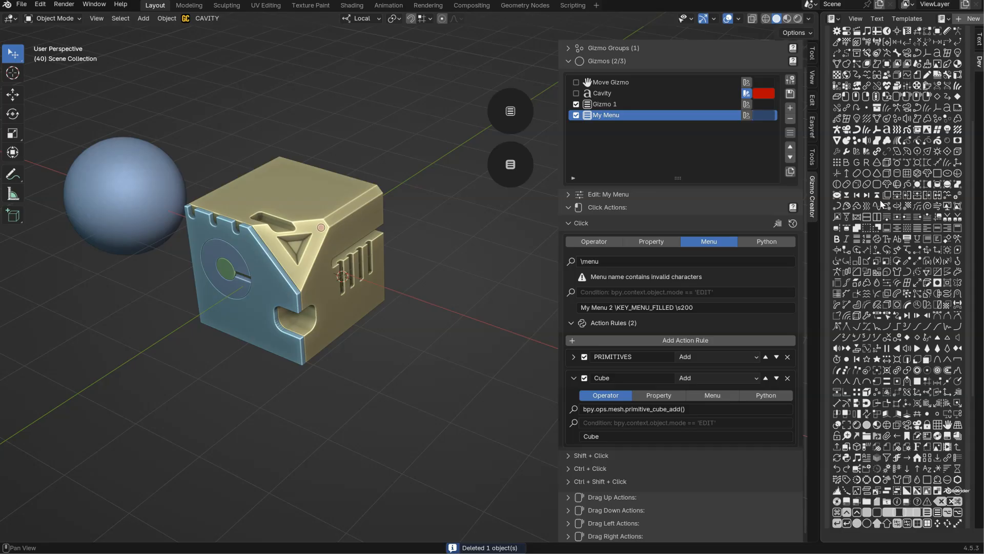
# Append the icon code "\MESH_CUBE" to the Cube rule's description.
pyautogui.click(887, 173)
pyautogui.click(640, 437)
pyautogui.press('End')
pyautogui.write('\\')
pyautogui.hotkey('ctrl', 'v')
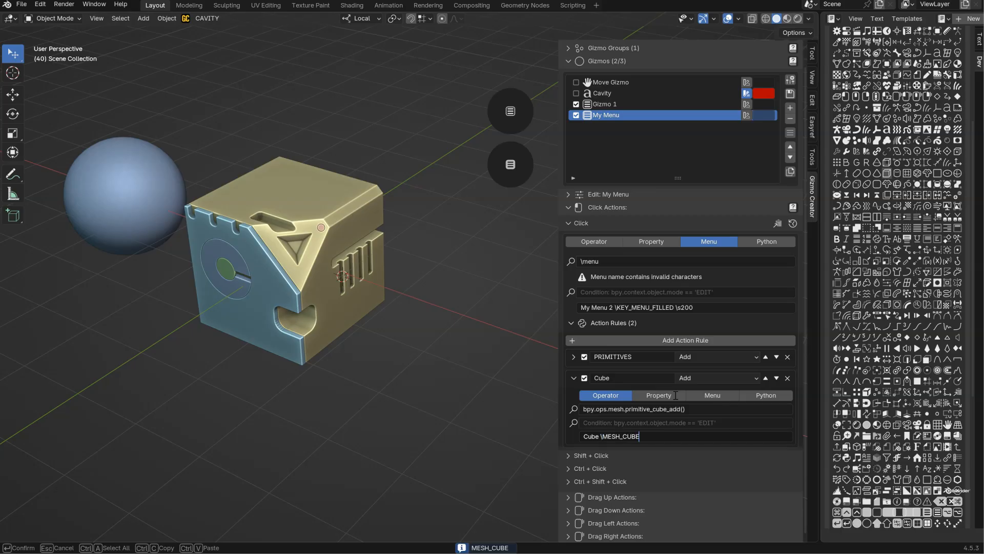
pyautogui.press('Return')
# Test the Cube entry in the gizmo's menu by adding a cube and delete that cube.
pyautogui.click(505, 171)
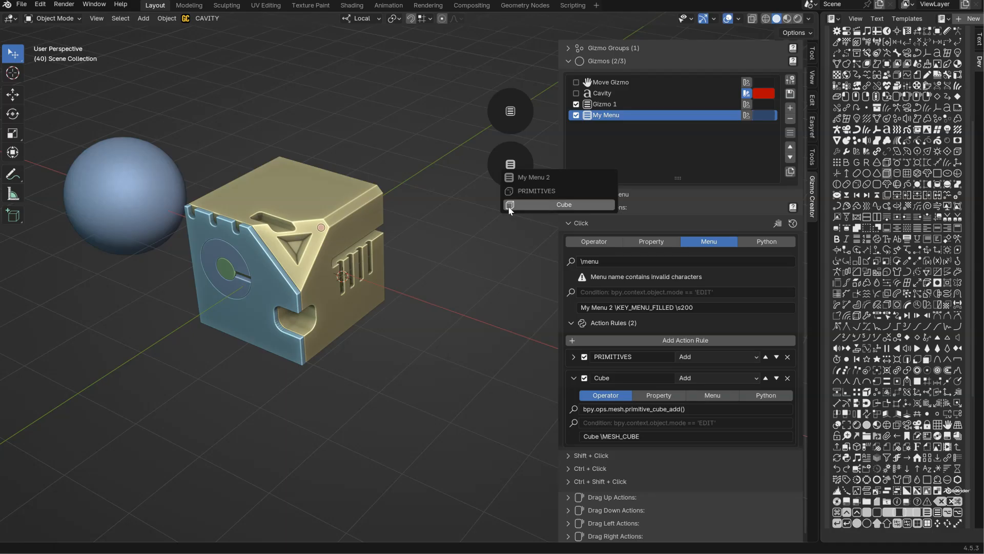
pyautogui.click(564, 205)
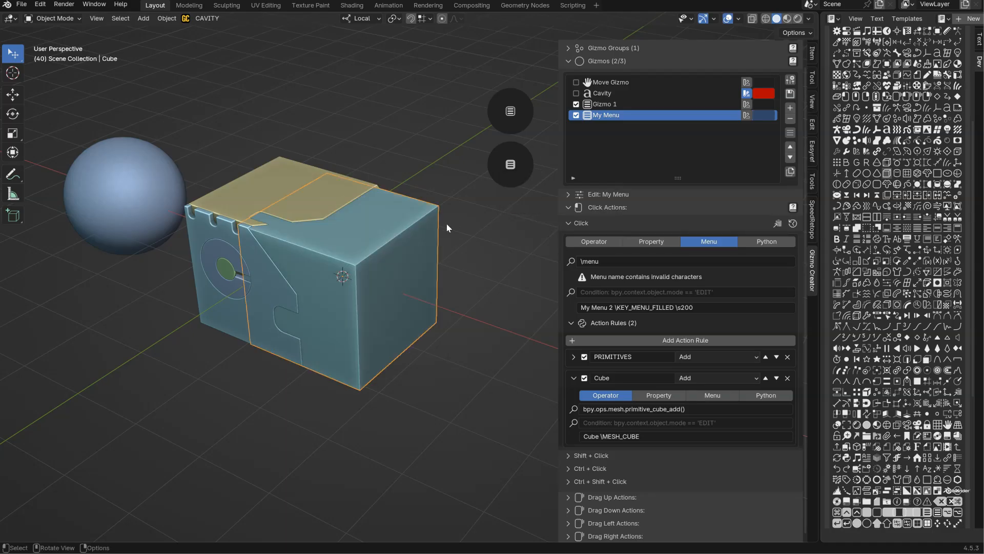
pyautogui.press('x')
pyautogui.click(376, 218)
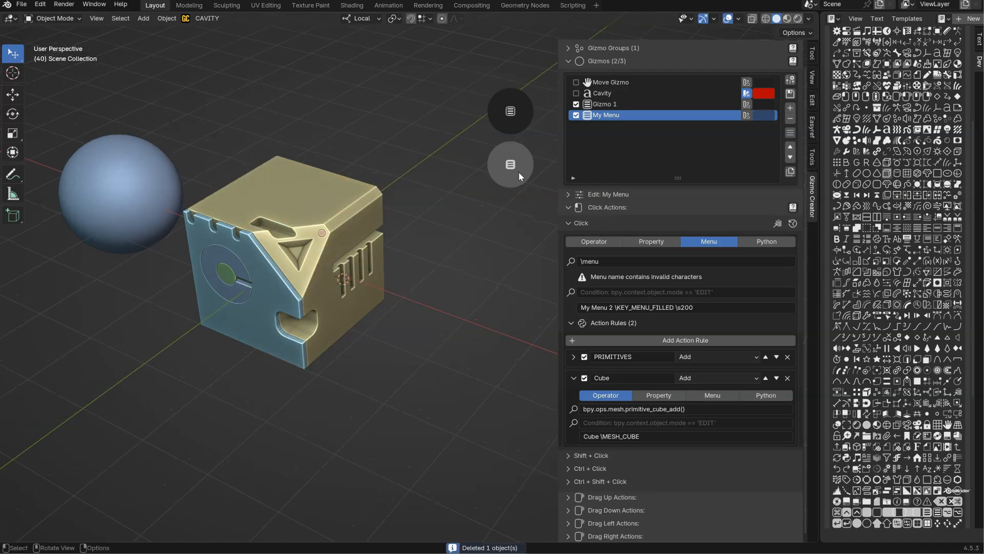
# Add a third action rule, set its execution mode to Add and name it Cylinder.
pyautogui.click(573, 378)
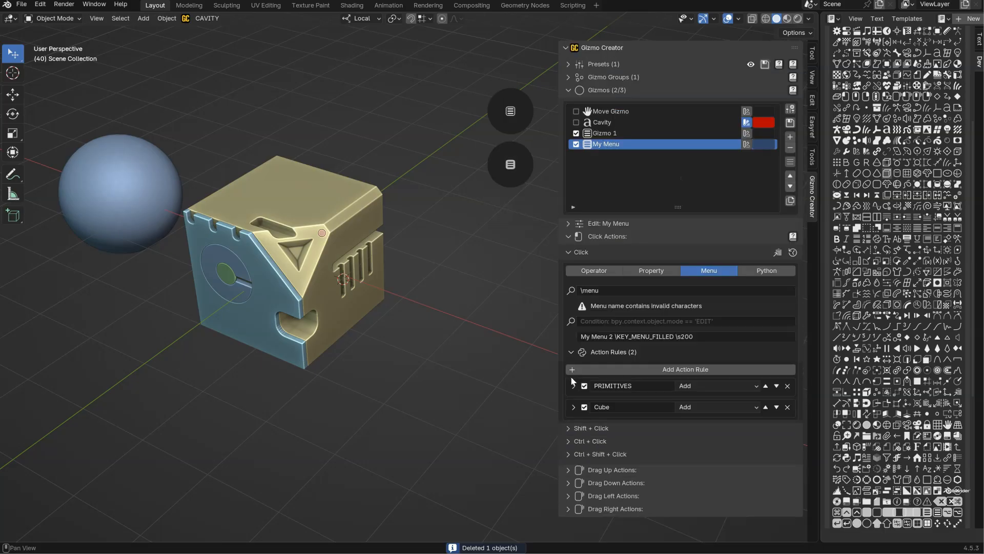
pyautogui.click(642, 369)
pyautogui.click(687, 428)
pyautogui.click(622, 428)
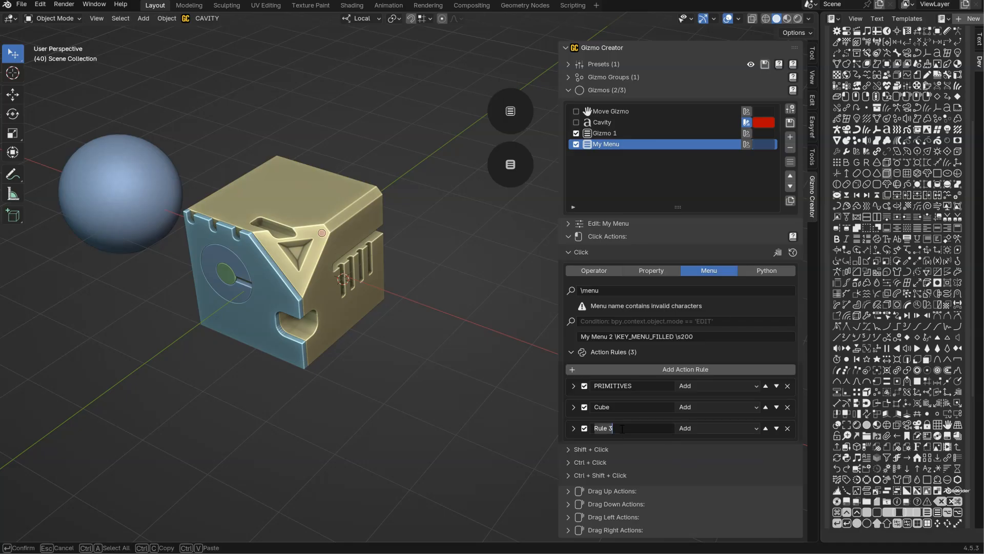
pyautogui.write('Cylinder')
pyautogui.press('Return')
# Copy the Cylinder rule's name into its description and add a backslash, making it "Cylinder \".
pyautogui.click(573, 428)
pyautogui.moveTo(594, 358); pyautogui.dragTo(610, 254, button='middle')
pyautogui.click(633, 388)
pyautogui.hotkey('ctrl', 'c')
pyautogui.click(621, 446)
pyautogui.hotkey('ctrl', 'v')
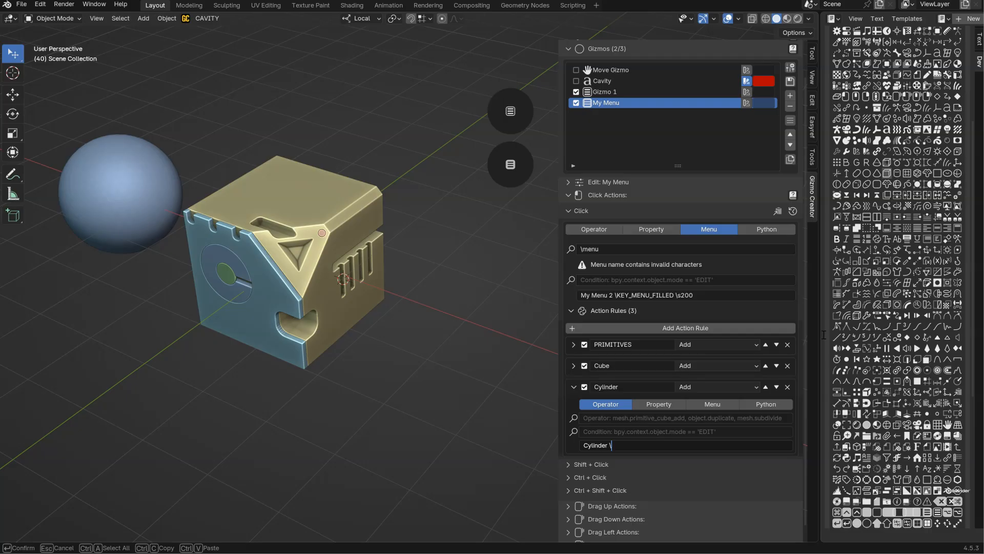
pyautogui.press('Return')
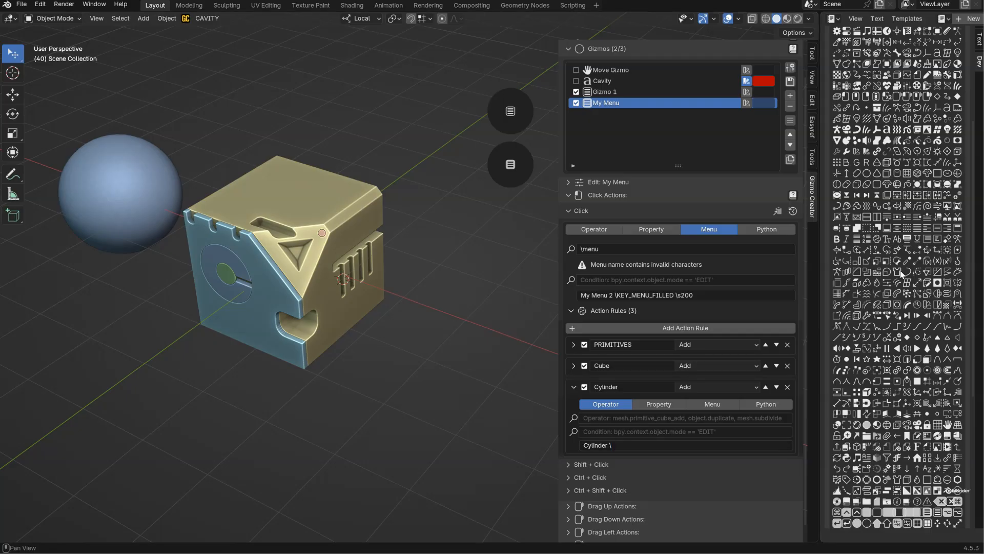
# Search the Icon Viewer for "cyl" and copy the name of the MESH_CYLINDER icon.
pyautogui.scroll(8, 879, 379)
pyautogui.click(869, 50)
pyautogui.write('cylo')
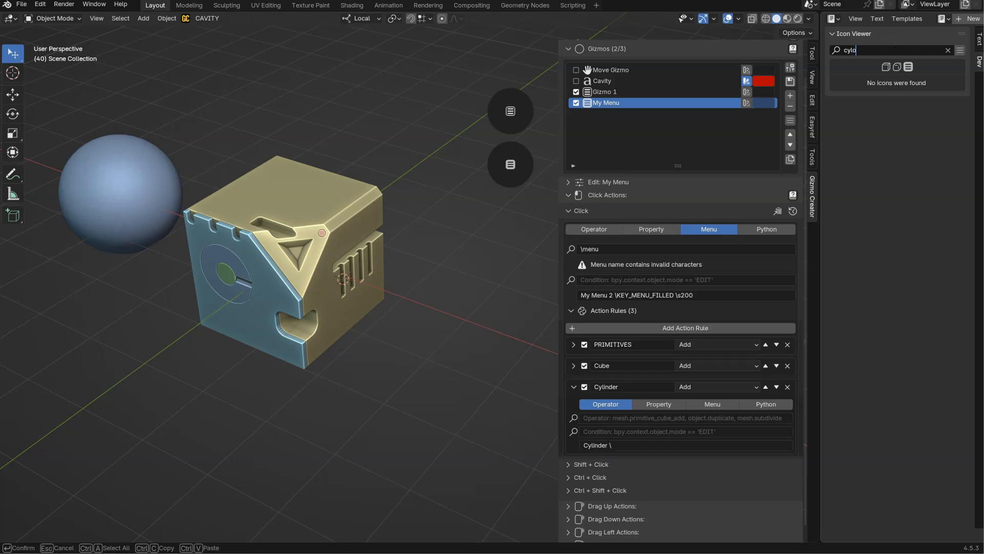
pyautogui.press('BackSpace')
pyautogui.press('Return')
pyautogui.click(892, 83)
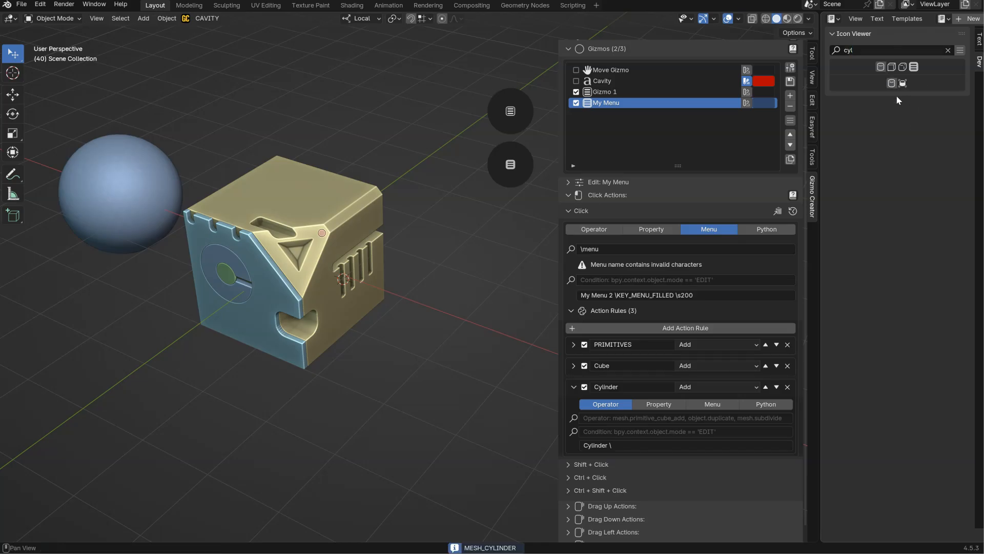
# Append the copied icon name to the Cylinder rule's description, making it "Cylinder \MESH_CYLINDER".
pyautogui.click(627, 446)
pyautogui.press('End')
pyautogui.hotkey('ctrl', 'v')
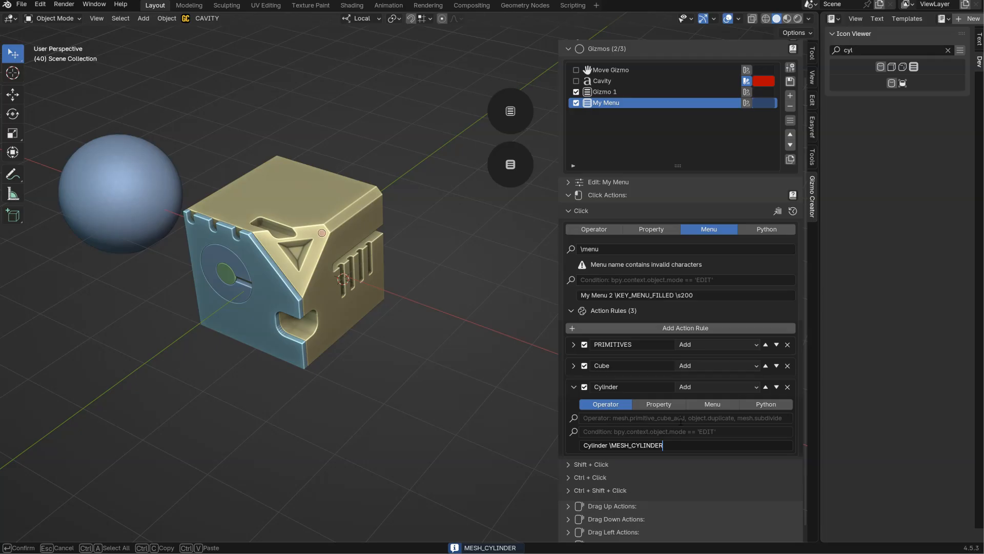
pyautogui.press('Return')
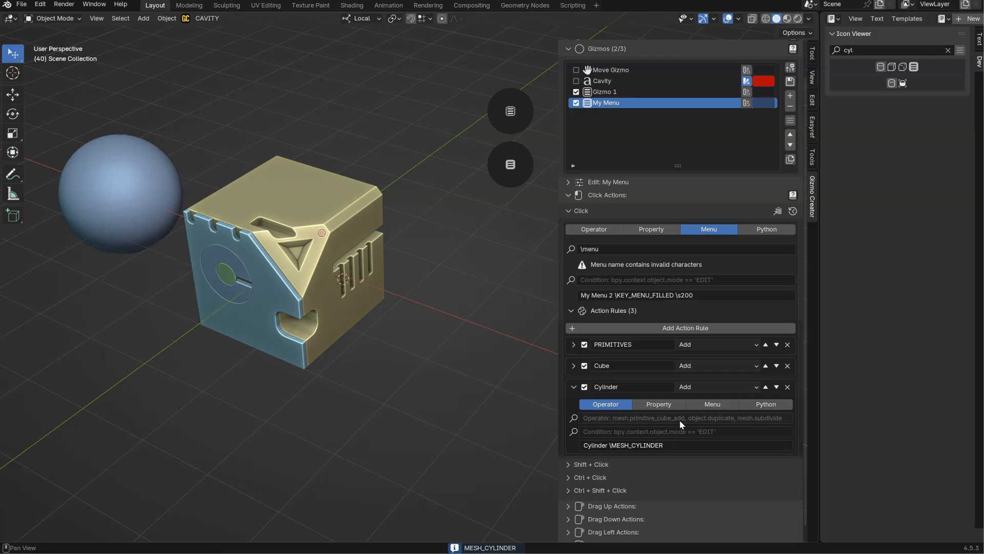
# Assign the Add Cylinder example from the mesh primitives as the Cylinder rule's operator.
pyautogui.click(575, 425)
pyautogui.click(595, 332)
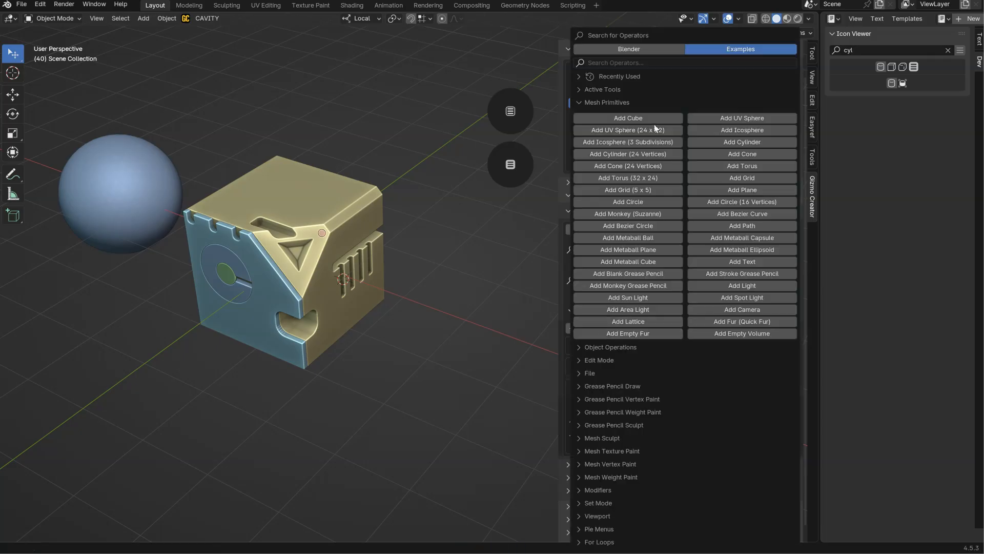
pyautogui.click(741, 142)
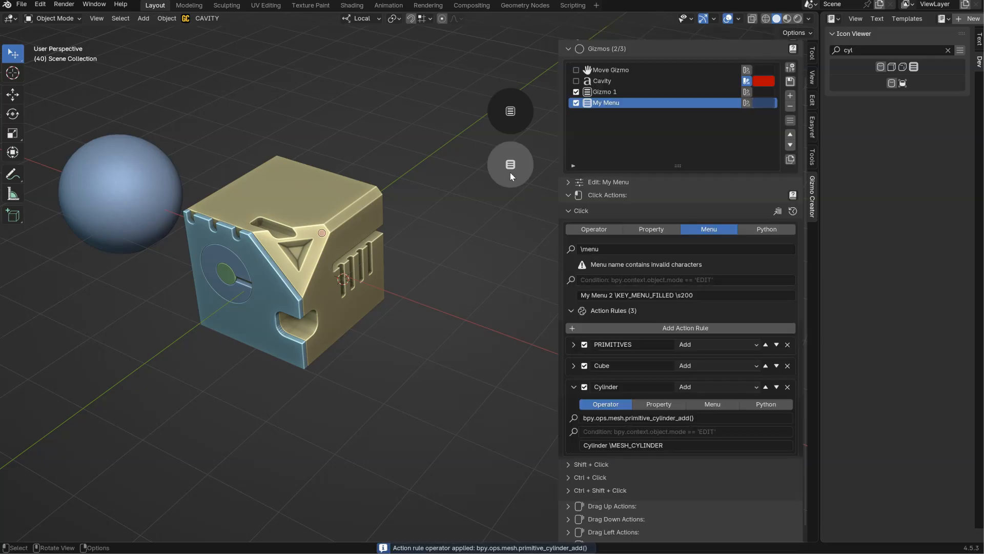
# Test the Cylinder entry in the gizmo's menu by adding a cylinder and delete that cylinder.
pyautogui.click(510, 176)
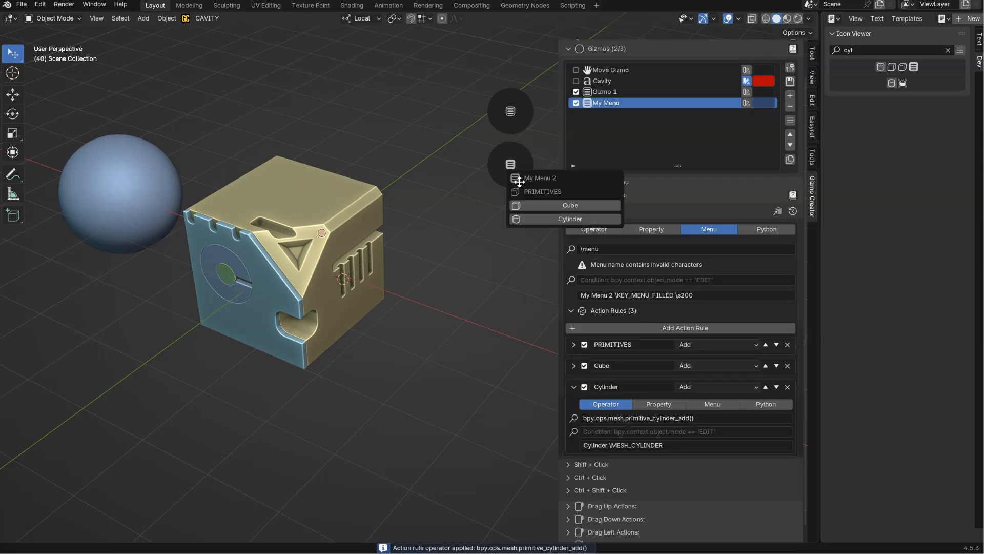
pyautogui.click(555, 220)
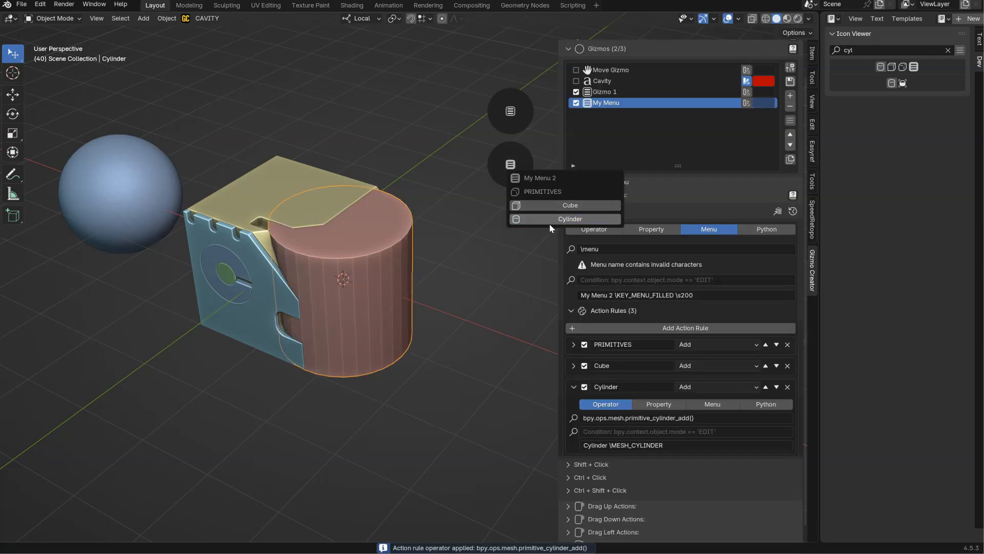
pyautogui.press('x')
pyautogui.click(400, 259)
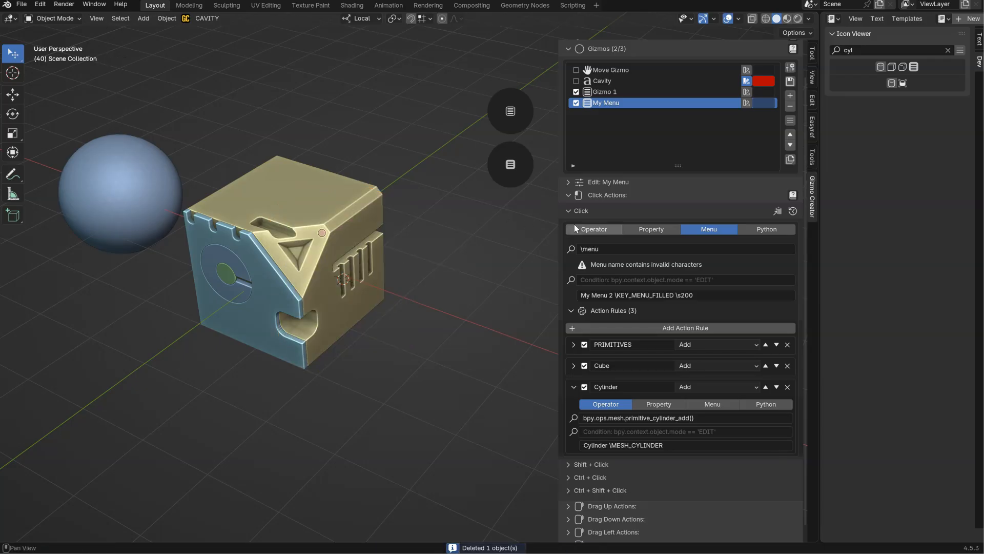
# Collapse the Cylinder rule, expand the PRIMITIVES rule to review its settings, and view the gizmo's menu.
pyautogui.click(573, 387)
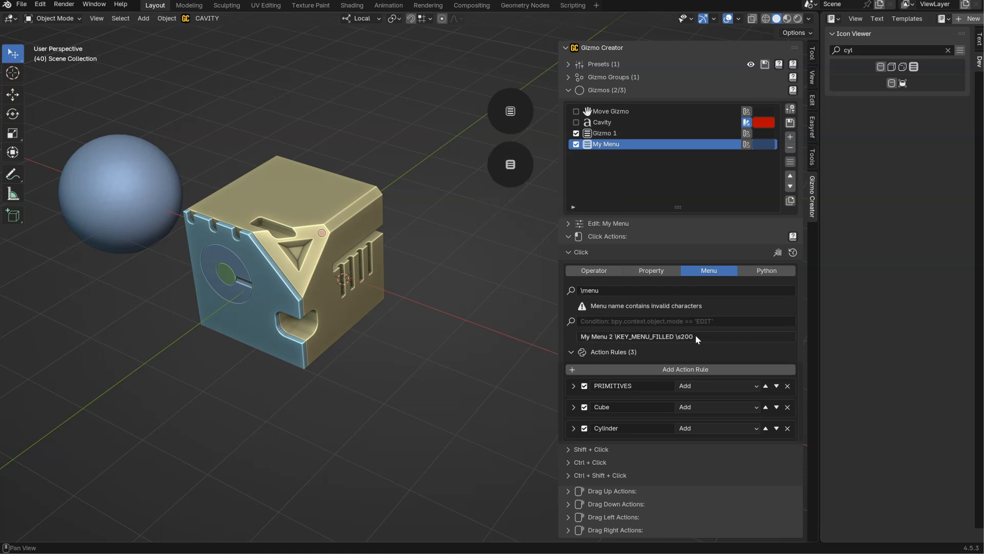
pyautogui.click(573, 386)
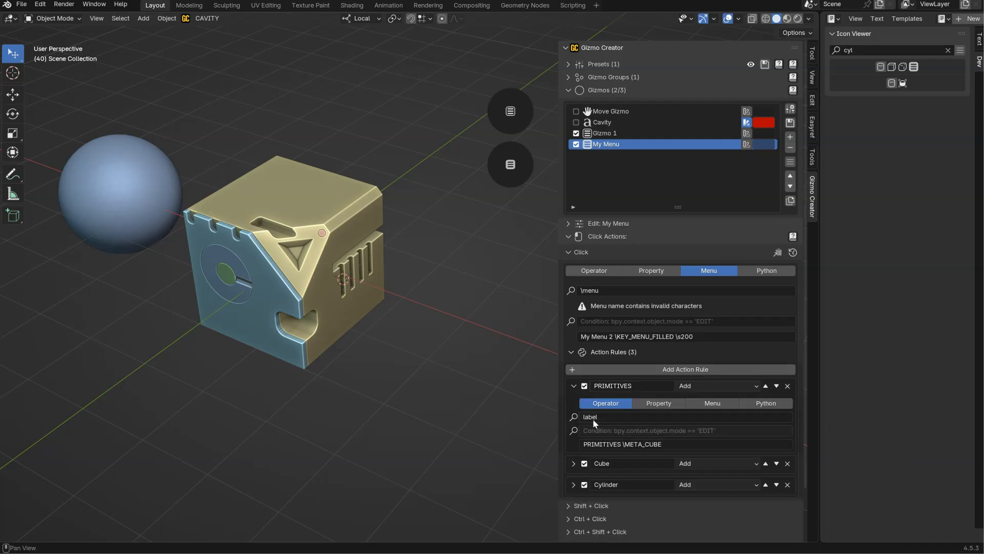
pyautogui.click(525, 175)
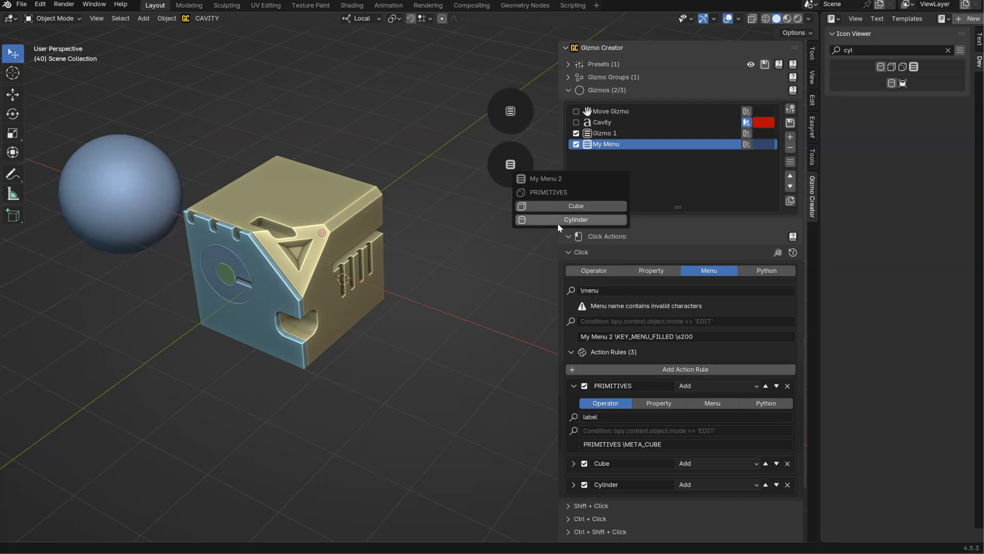
# Set the size code in the menu's description to \s100 and check the menu's width.
pyautogui.click(687, 338)
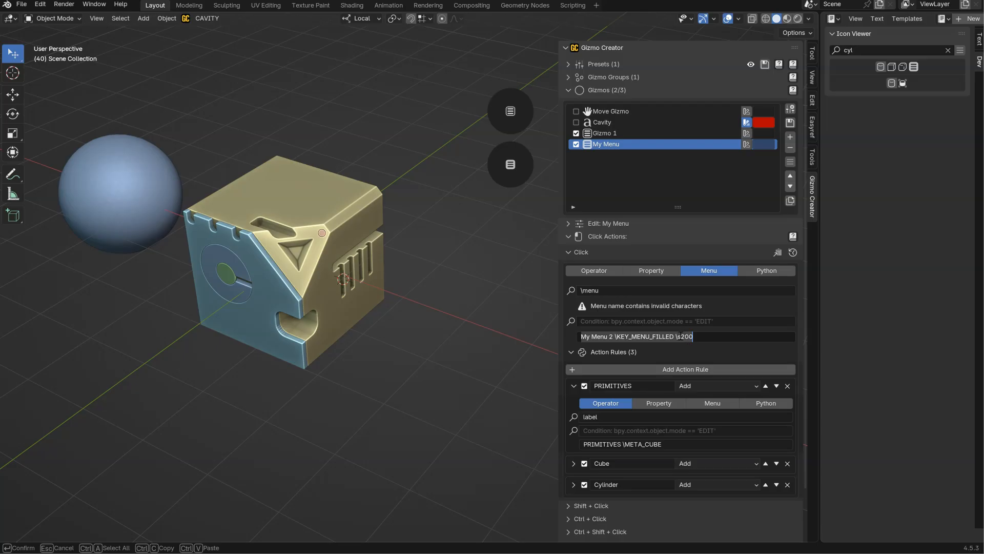
pyautogui.click(683, 336)
pyautogui.write('1')
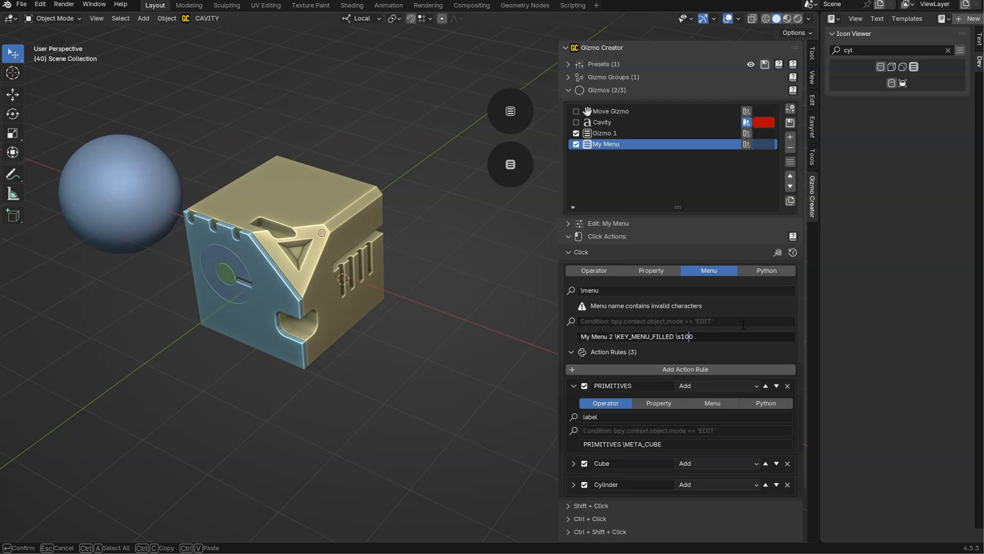
pyautogui.press('Return')
pyautogui.click(510, 164)
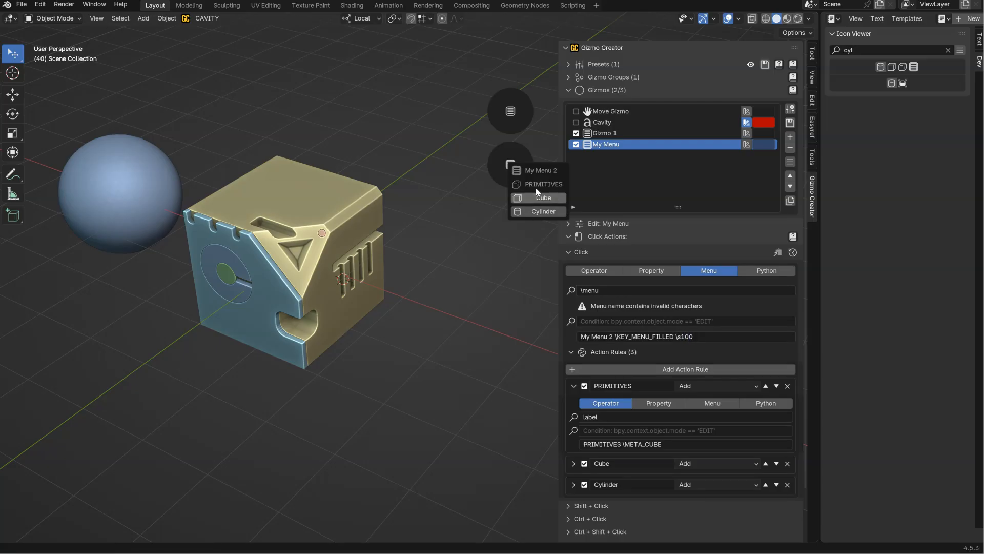
# Set the size code in the menu's description to \s150 and check the menu from its gizmo.
pyautogui.click(696, 339)
pyautogui.moveTo(685, 337); pyautogui.dragTo(705, 343)
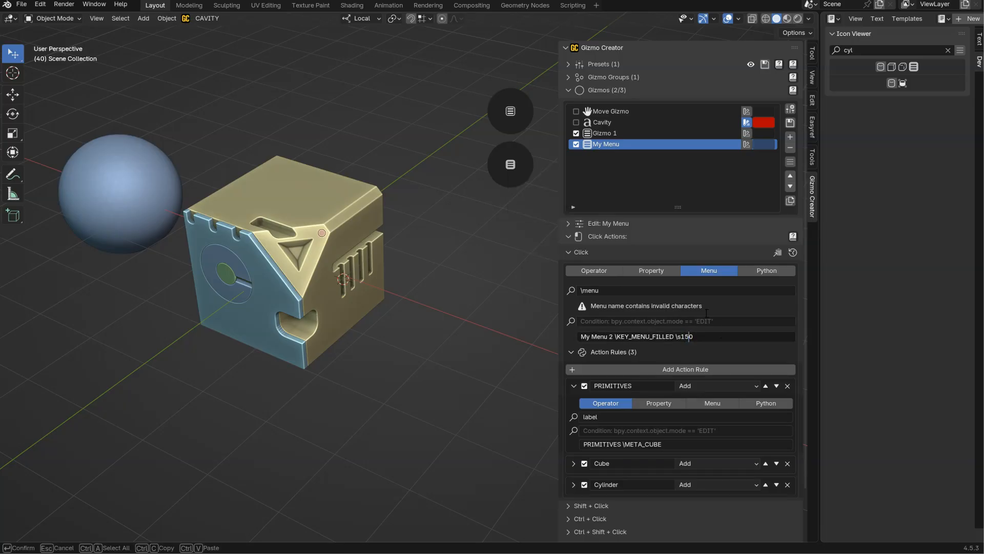
pyautogui.write('5')
pyautogui.press('Return')
pyautogui.click(510, 164)
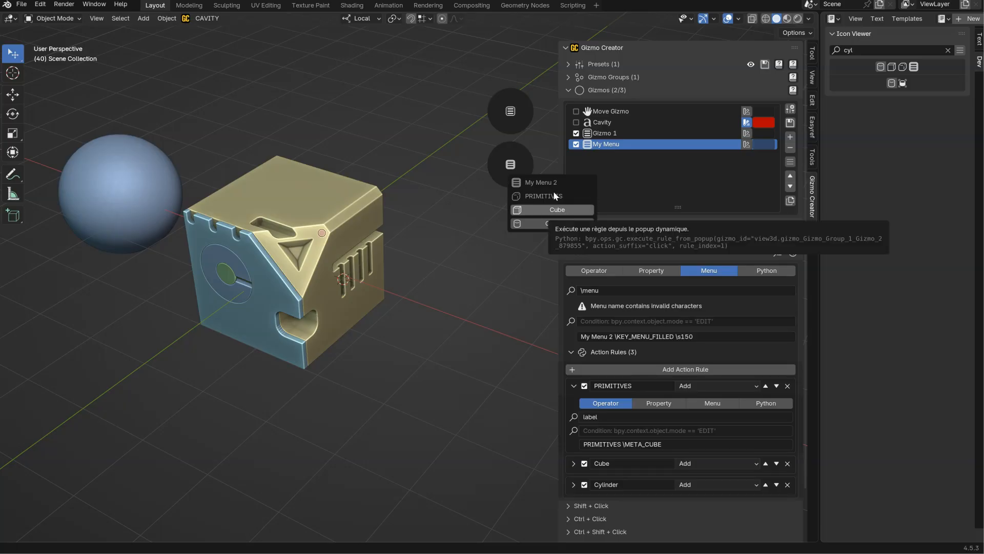
# Collapse the PRIMITIVES rule and add a fourth action rule named SHADING with its execution mode set to Add.
pyautogui.click(573, 386)
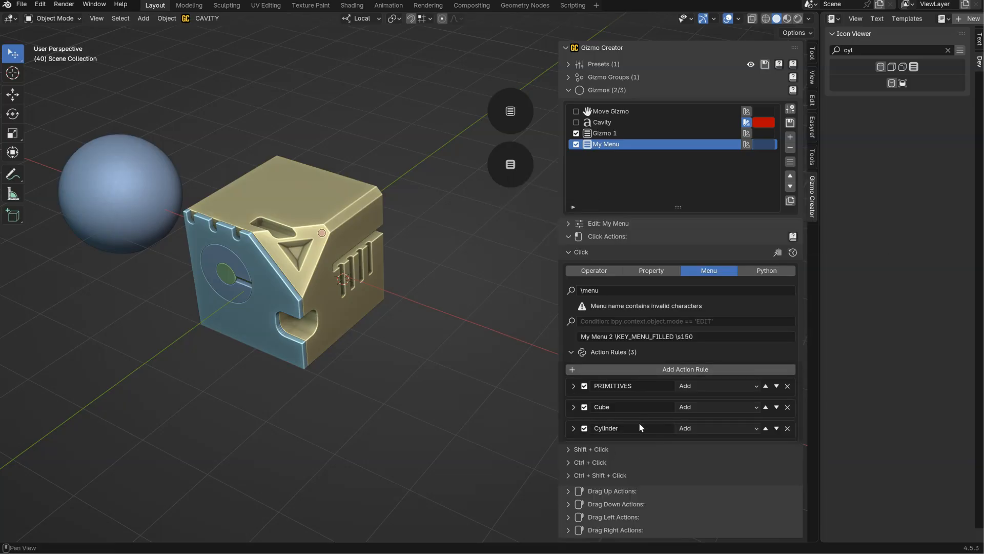
pyautogui.click(661, 369)
pyautogui.click(685, 450)
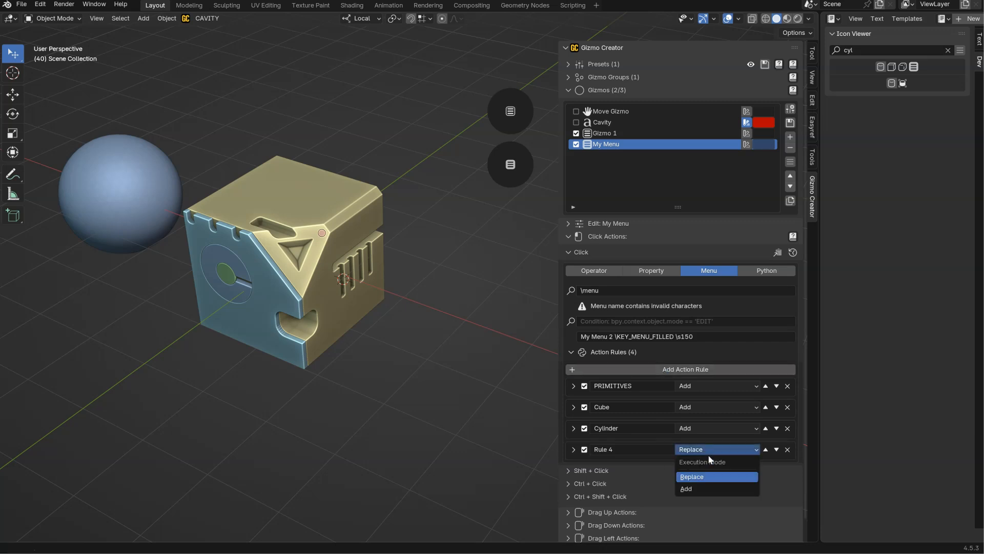
pyautogui.click(693, 489)
pyautogui.click(620, 448)
pyautogui.write('SHADING')
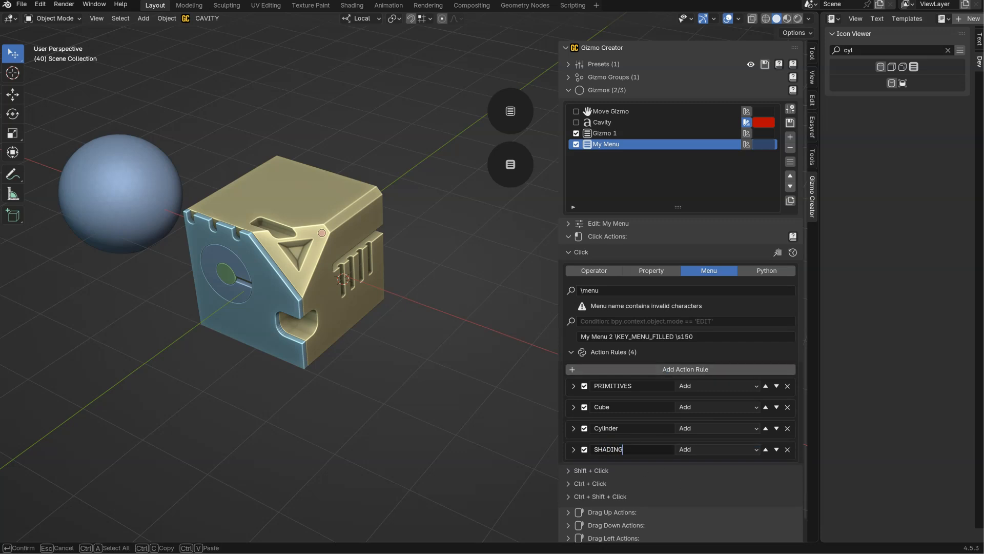
pyautogui.press('Return')
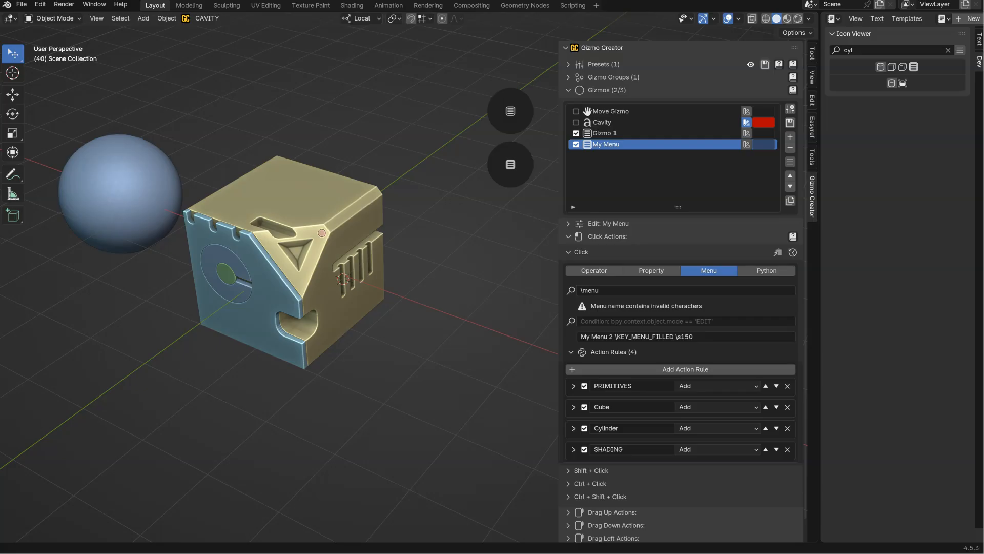
# Copy the SHADING rule's name into its description and set its operator to "label".
pyautogui.click(574, 449)
pyautogui.scroll(-3, 589, 445)
pyautogui.click(635, 394)
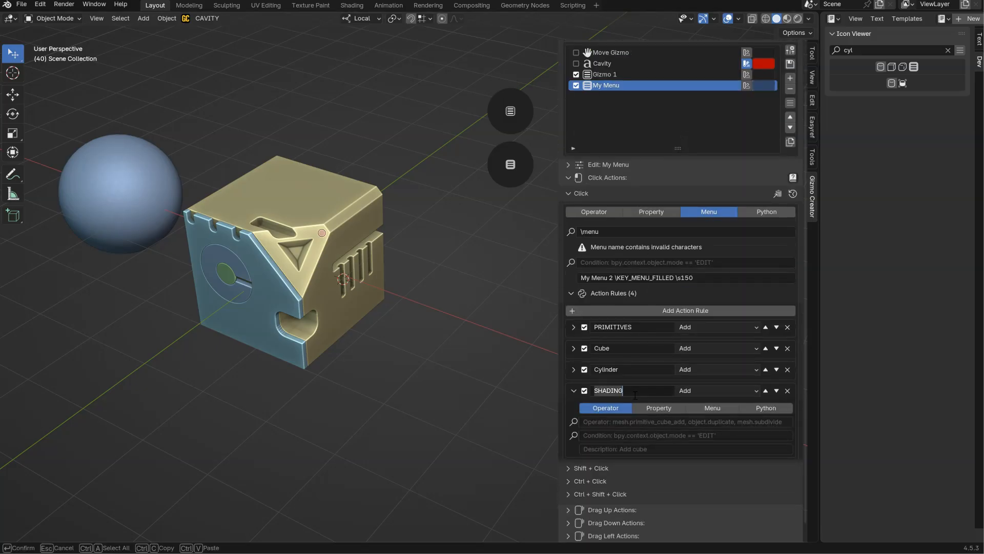
pyautogui.hotkey('ctrl', 'c')
pyautogui.press('Return')
pyautogui.click(606, 449)
pyautogui.hotkey('ctrl', 'v')
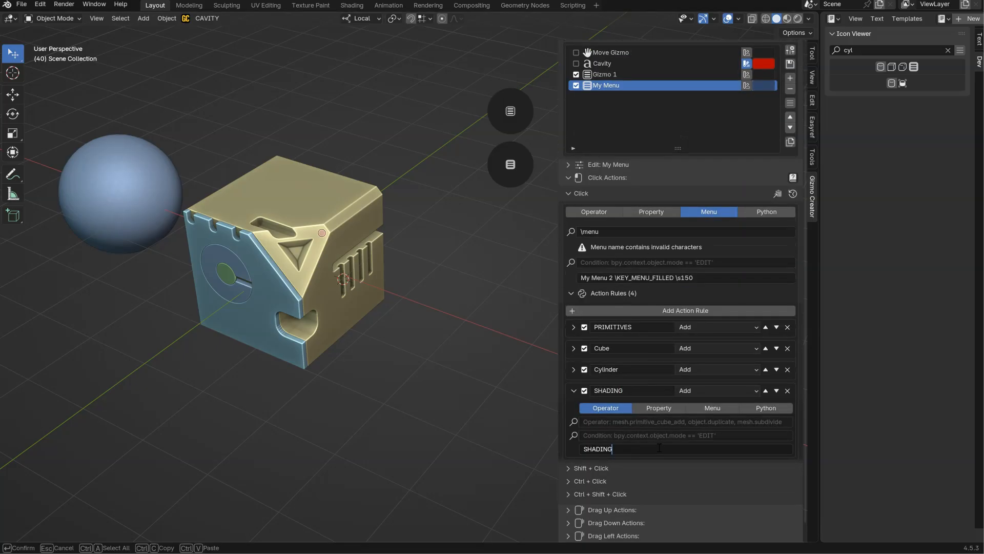
pyautogui.click(603, 423)
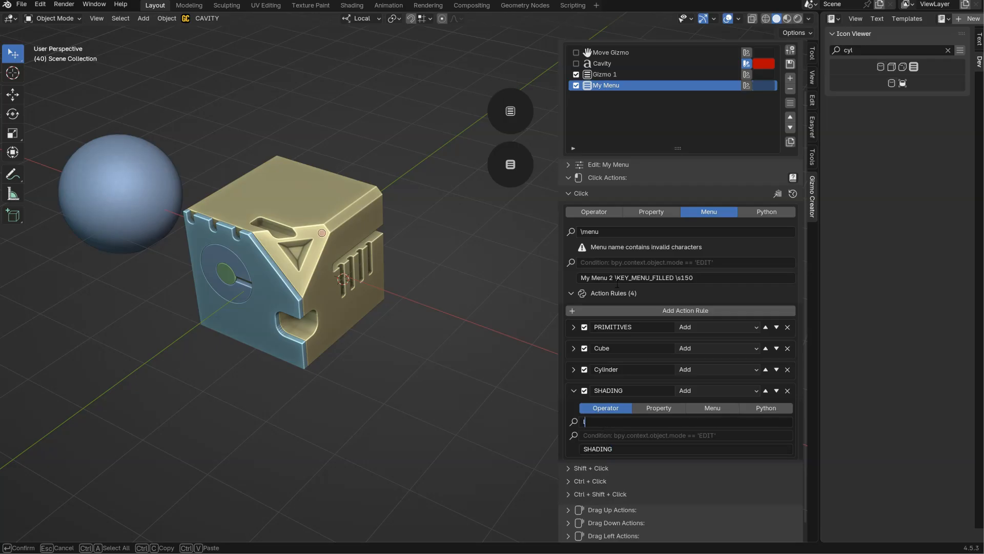
pyautogui.press('Return')
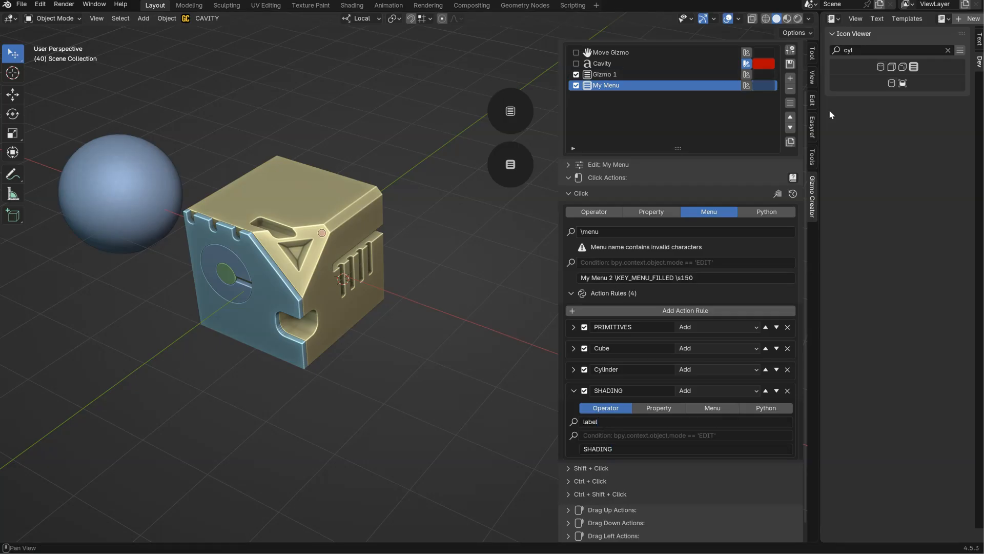
# Search the Icon Viewer for "shad" and copy the name of the SHADING_RENDERED icon.
pyautogui.click(867, 50)
pyautogui.write('sga')
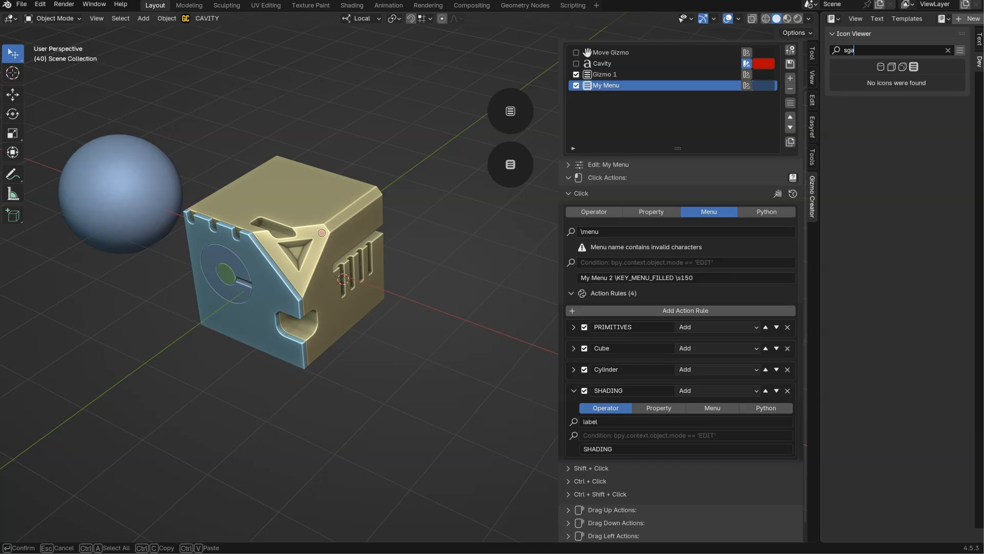
pyautogui.press('BackSpace')
pyautogui.write('had')
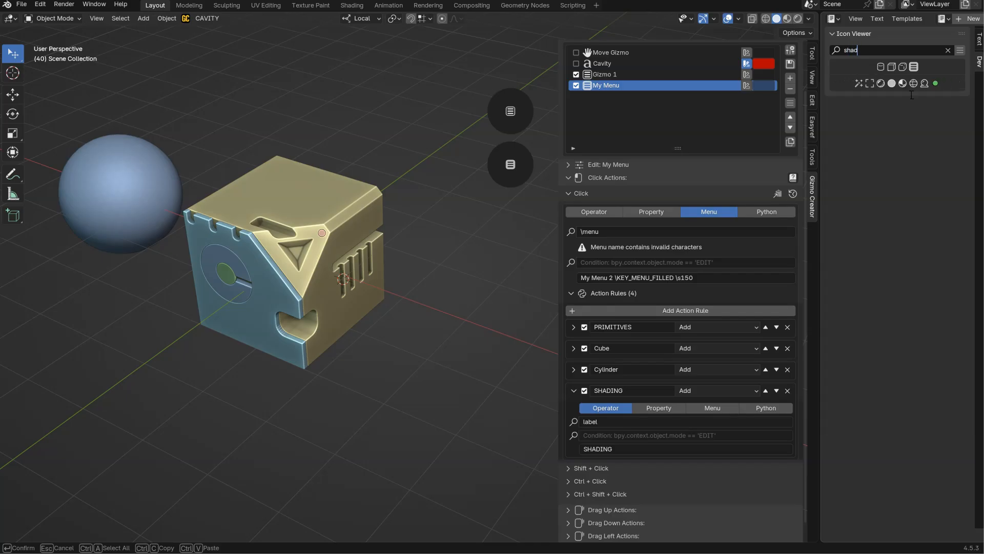
pyautogui.press('Return')
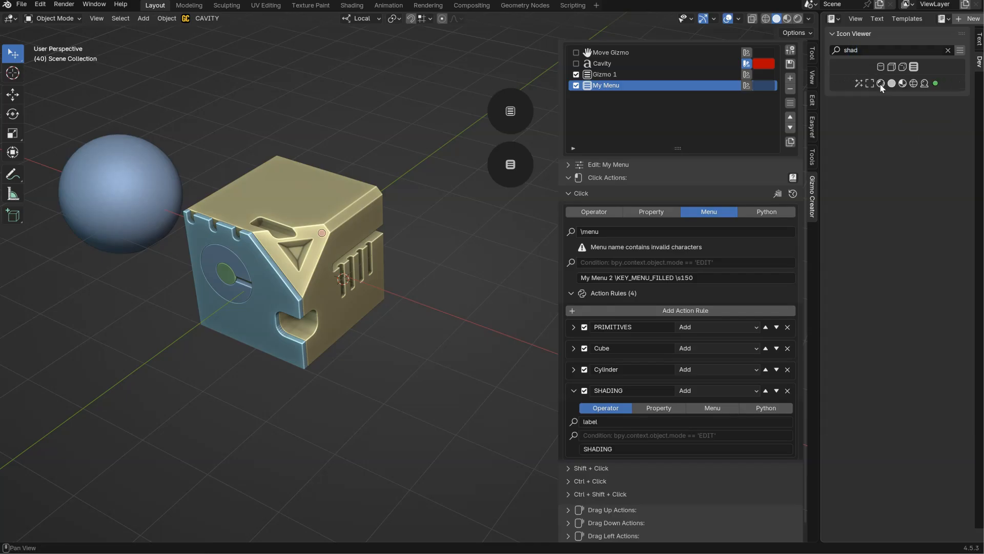
pyautogui.click(882, 85)
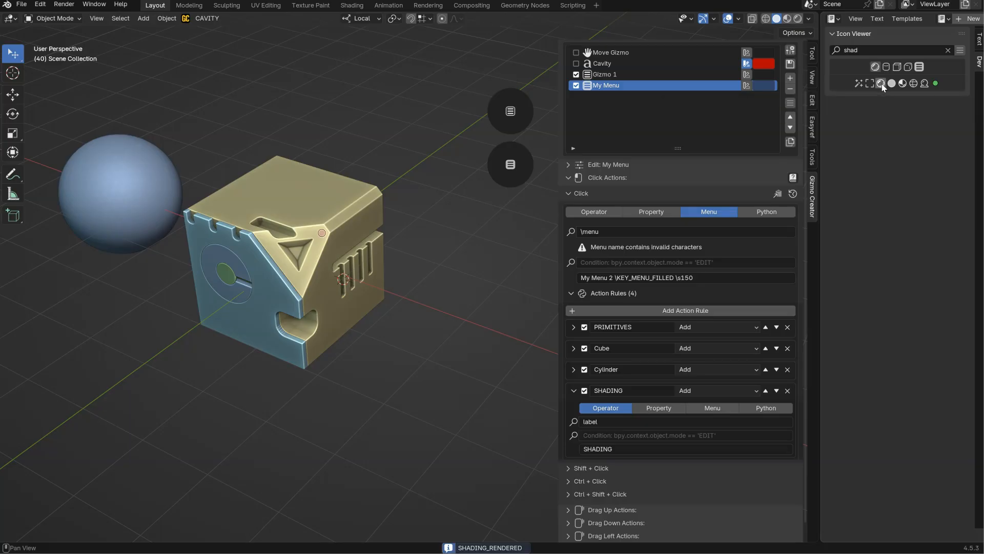
# Append "\SHADING_RENDERED" to the SHADING rule's description and check the label in the gizmo's menu.
pyautogui.click(630, 449)
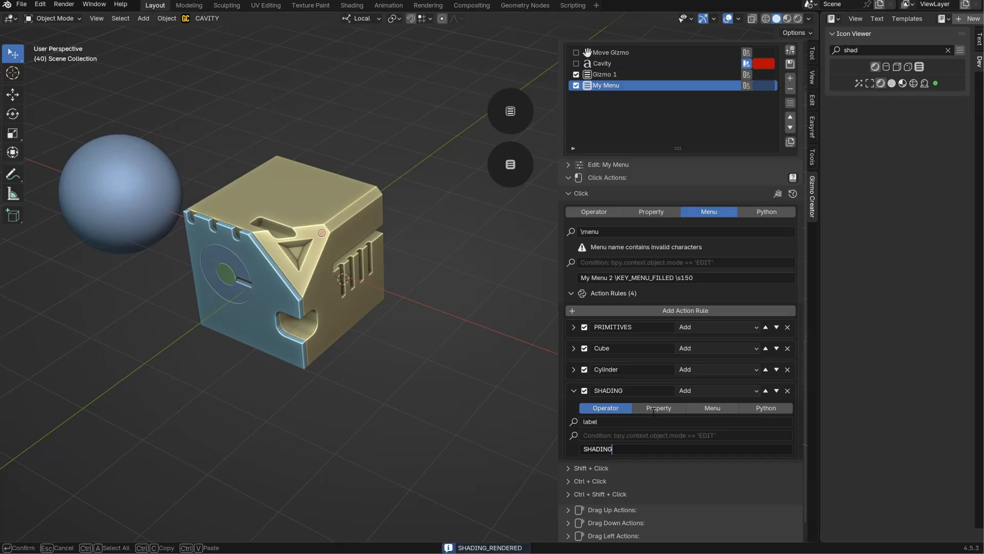
pyautogui.write('\\')
pyautogui.hotkey('ctrl', 'v')
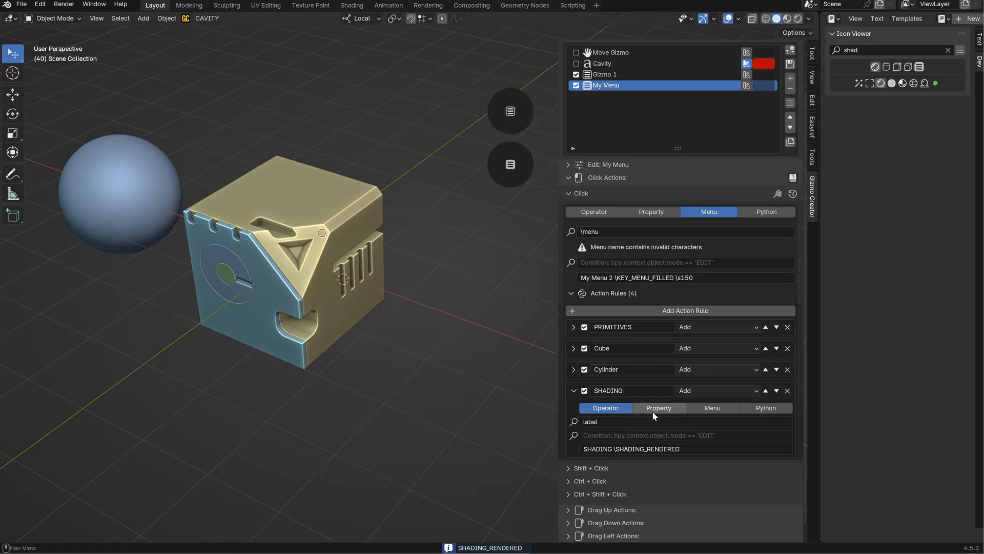
pyautogui.press('Return')
pyautogui.click(509, 167)
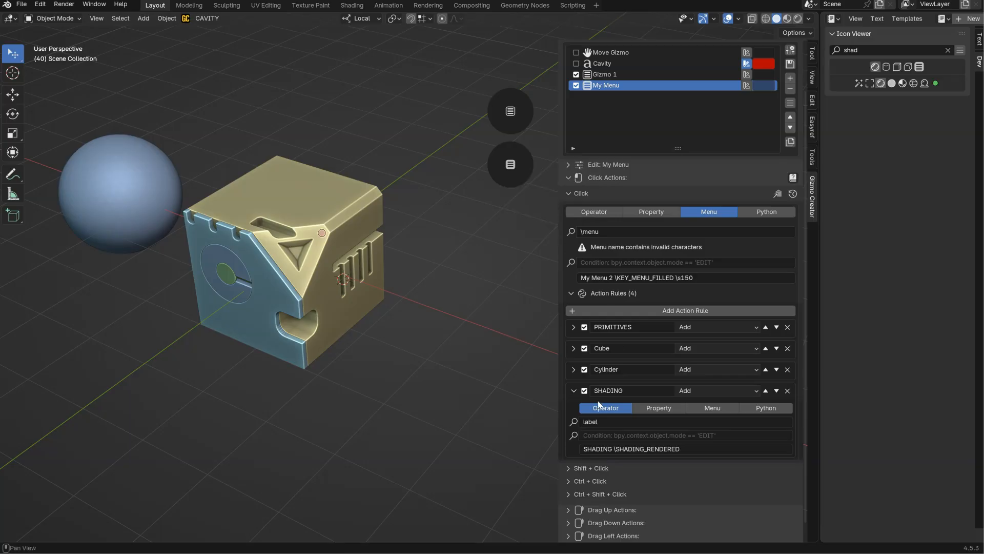
# Collapse the SHADING rule, add a fifth action rule with its execution mode set to Add, and expand it.
pyautogui.click(574, 391)
pyautogui.click(665, 348)
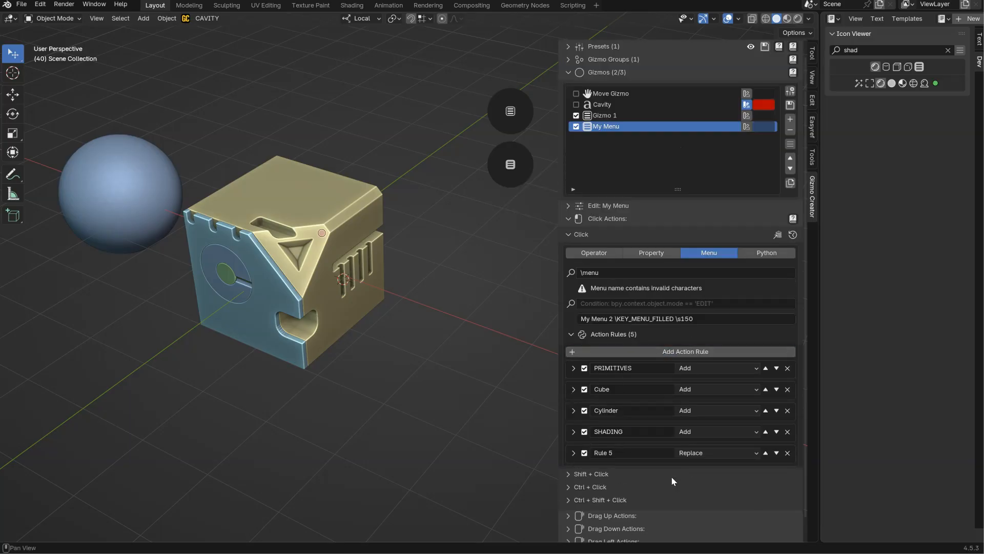
pyautogui.click(705, 455)
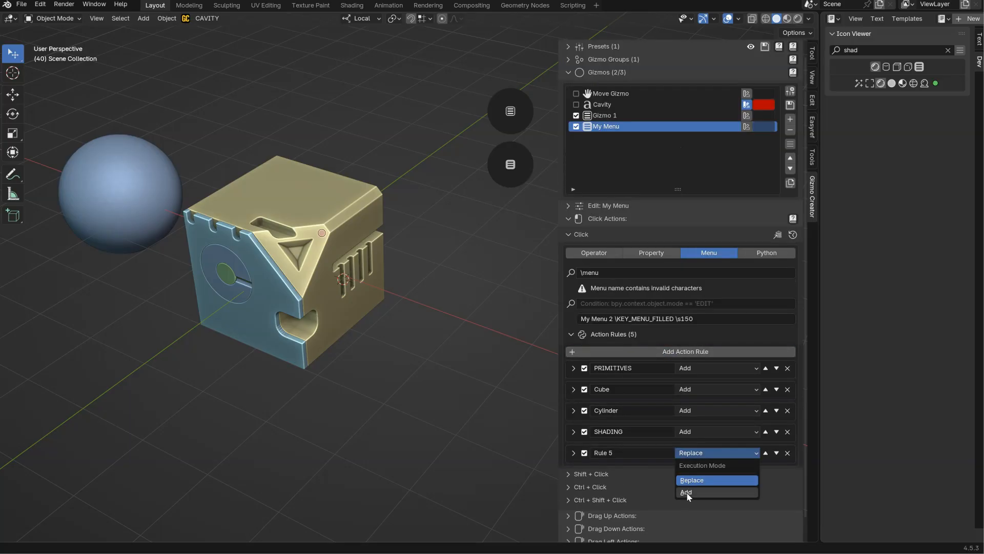
pyautogui.click(687, 490)
pyautogui.click(574, 453)
# Make the fifth rule a toggled property and assign it the Show Overlays example from the viewport properties.
pyautogui.scroll(-3, 584, 428)
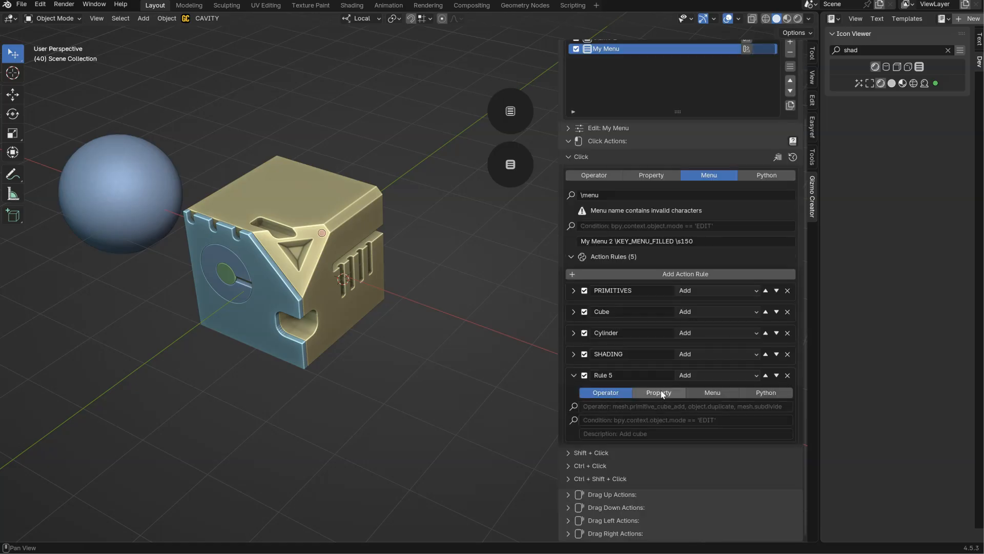
pyautogui.click(661, 393)
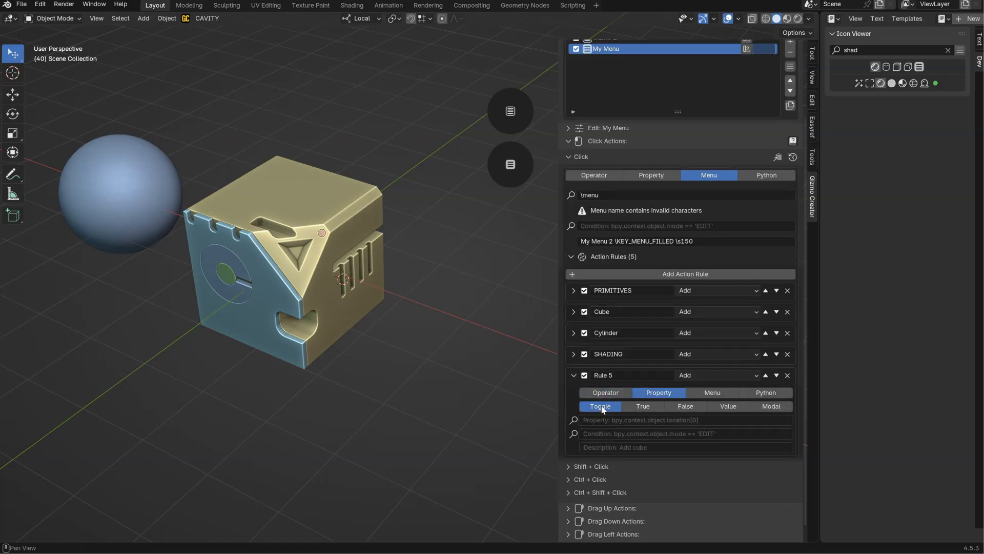
pyautogui.click(574, 420)
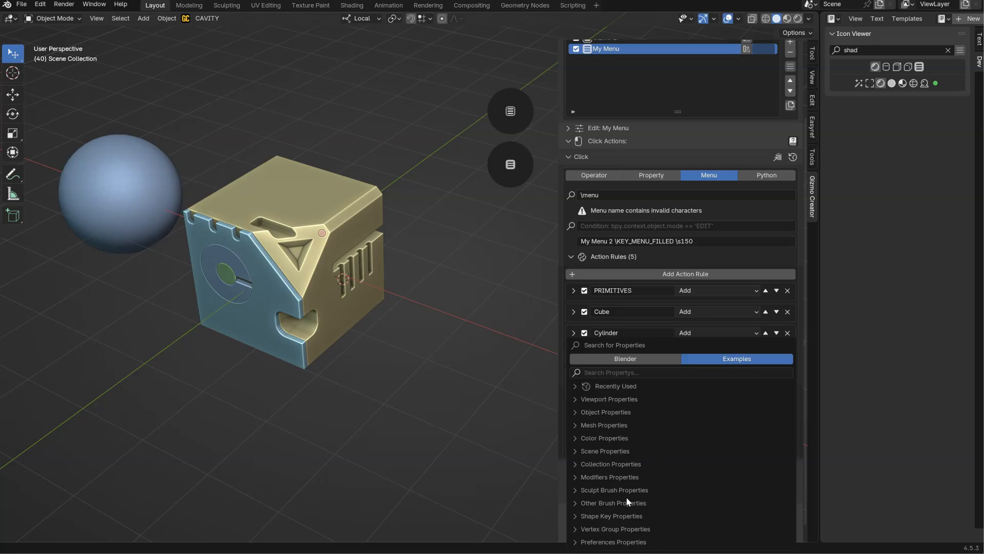
pyautogui.moveTo(624, 344); pyautogui.dragTo(584, 129)
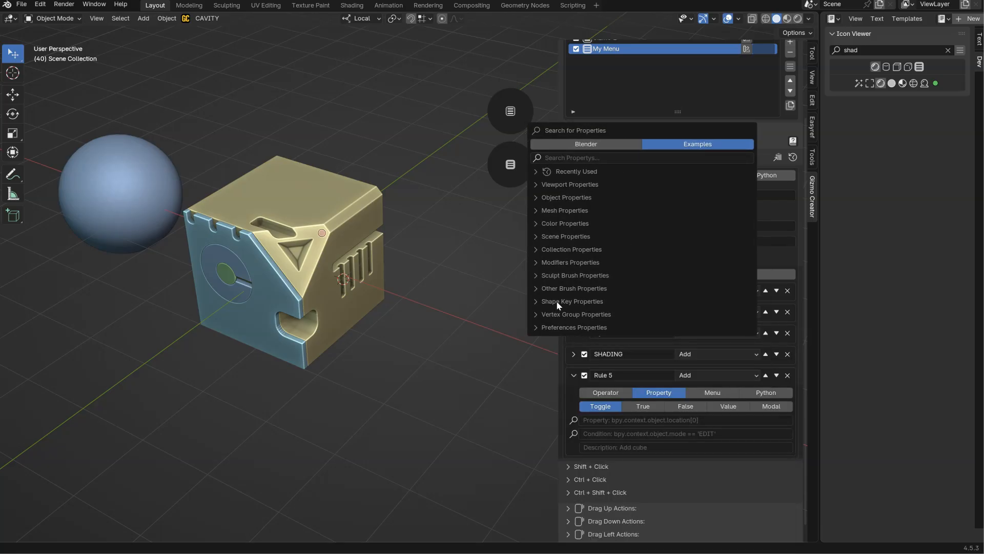
pyautogui.click(568, 184)
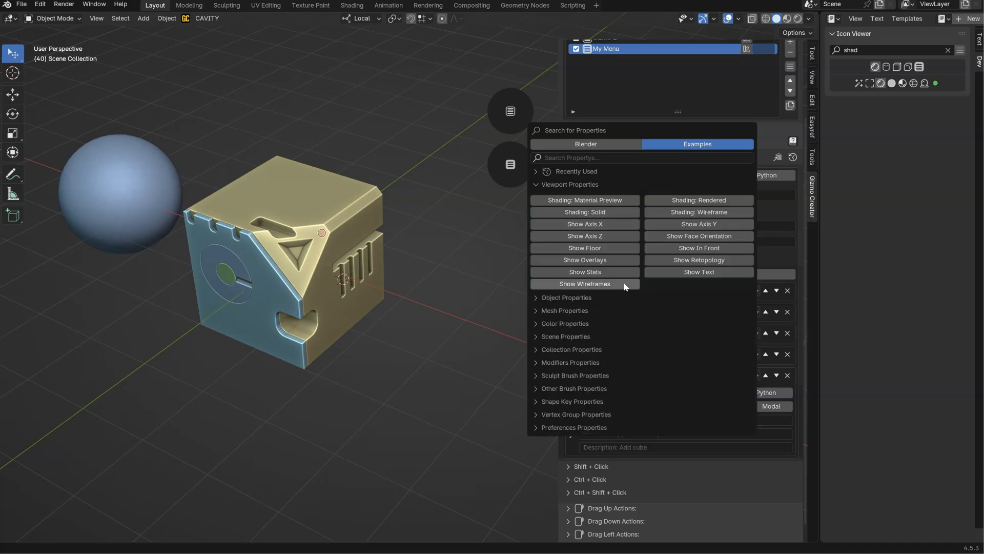
pyautogui.click(574, 259)
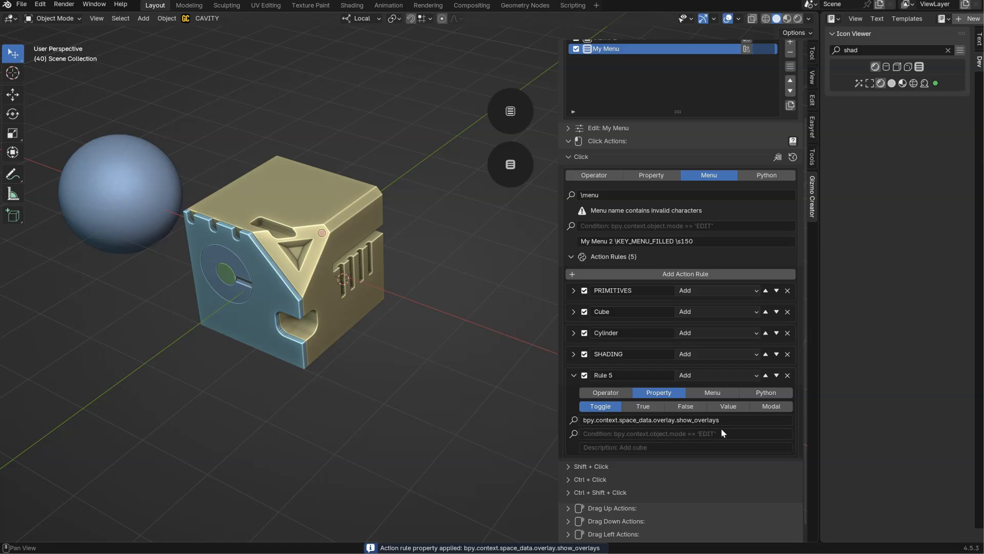
# Enter "Overlays" as the fifth rule's description.
pyautogui.click(601, 447)
pyautogui.write('O')
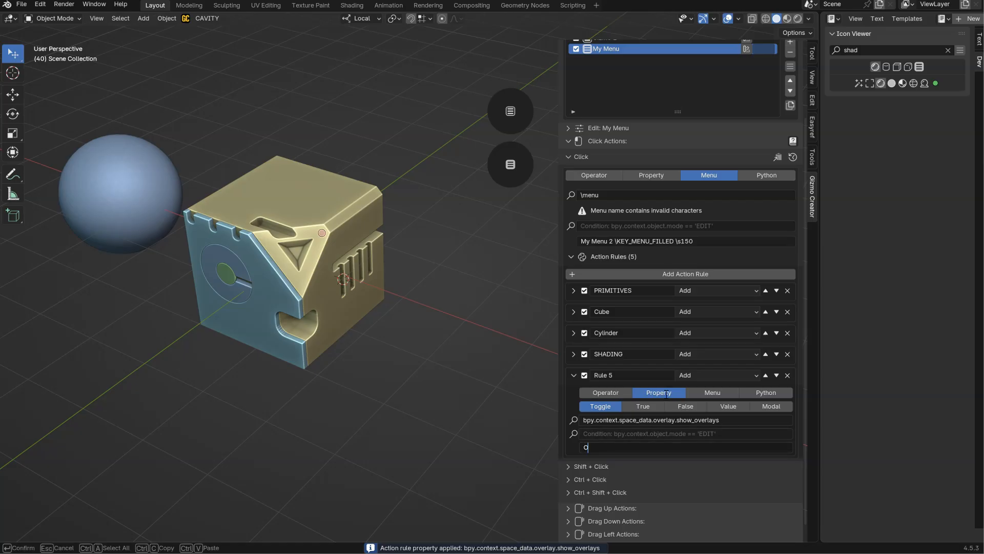
pyautogui.write('verlays')
pyautogui.press('Return')
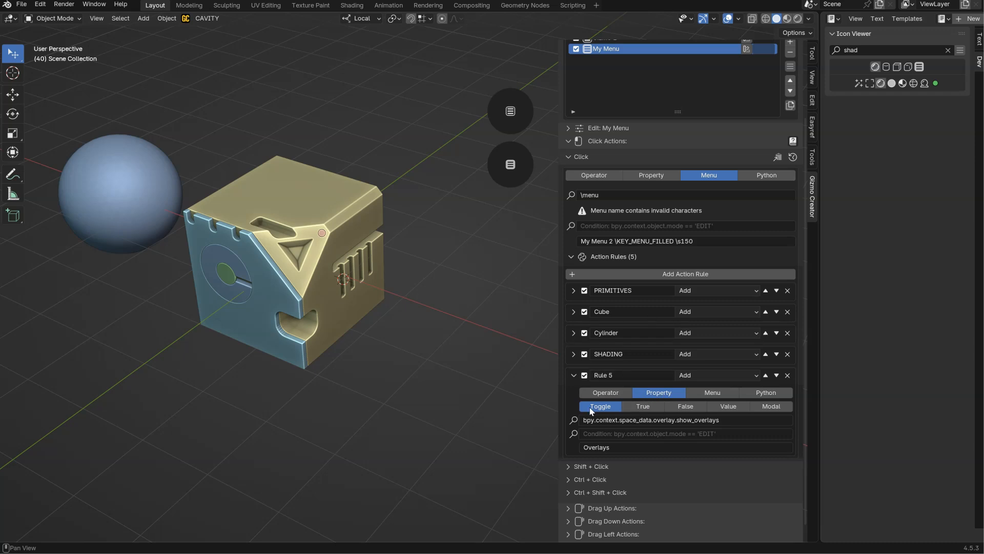
# Test the Overlays entry in the gizmo's popup menu by toggling the viewport overlays several times.
pyautogui.click(511, 178)
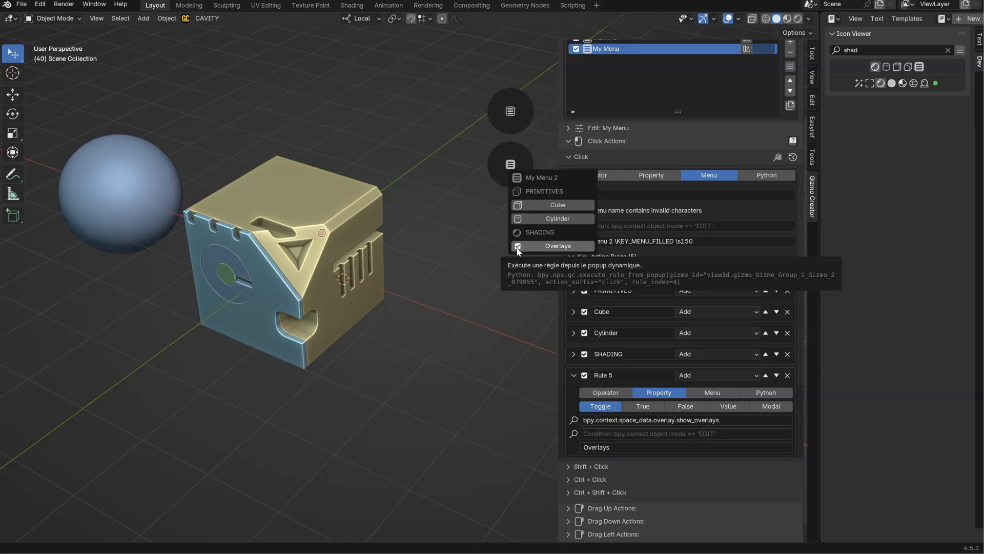
pyautogui.click(546, 251)
pyautogui.click(546, 252)
pyautogui.click(545, 253)
pyautogui.click(546, 252)
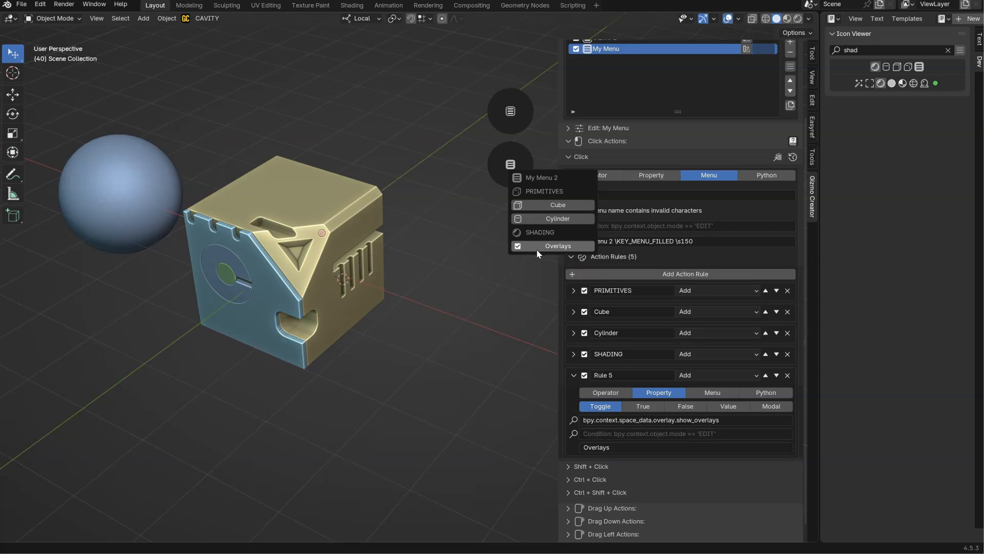
pyautogui.click(548, 251)
pyautogui.click(545, 252)
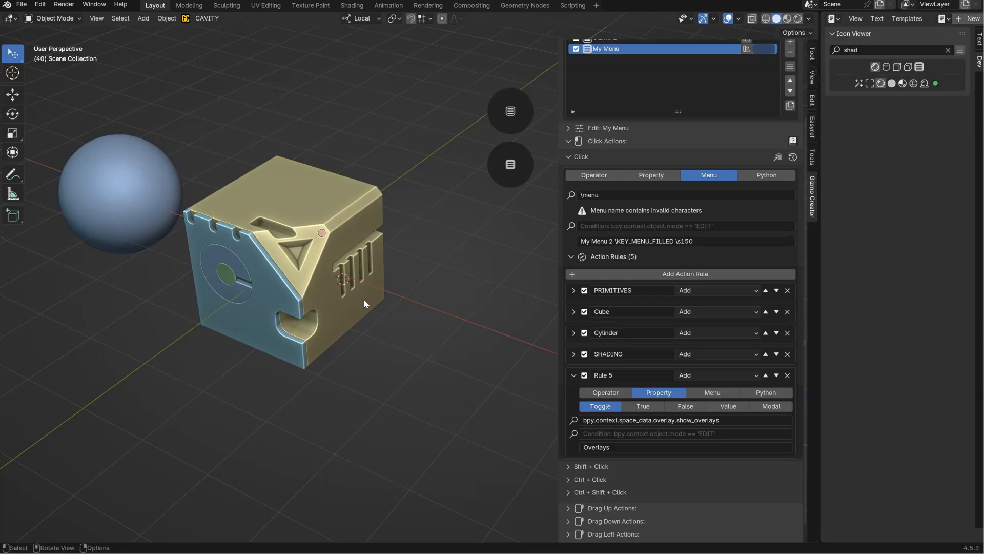
# Show the Info editor, switch the viewport to wireframe shading and copy the logged shading type command.
pyautogui.hotkey('alt', 'i')
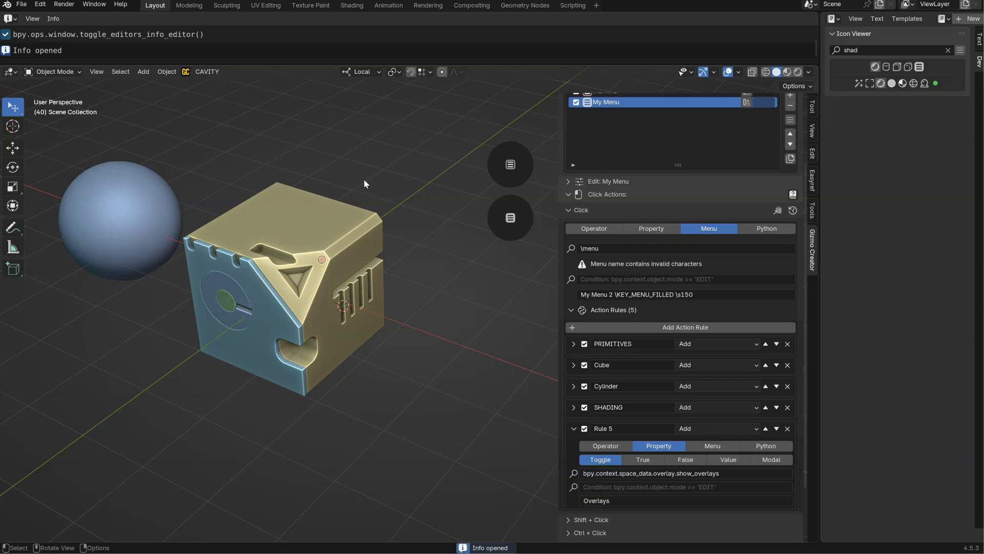
pyautogui.click(764, 72)
pyautogui.click(111, 56)
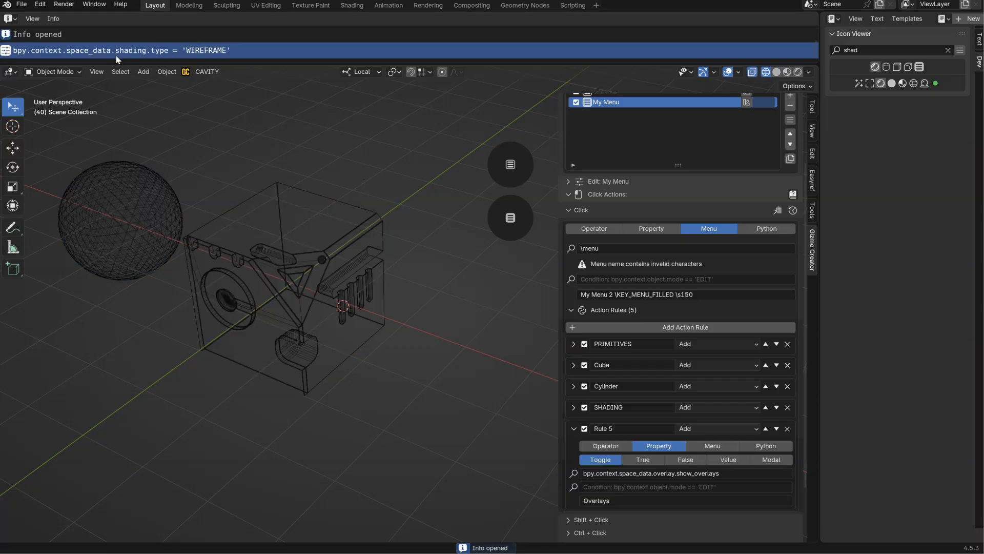
# Rename the fifth action rule as Overlays.
pyautogui.doubleClick(654, 423)
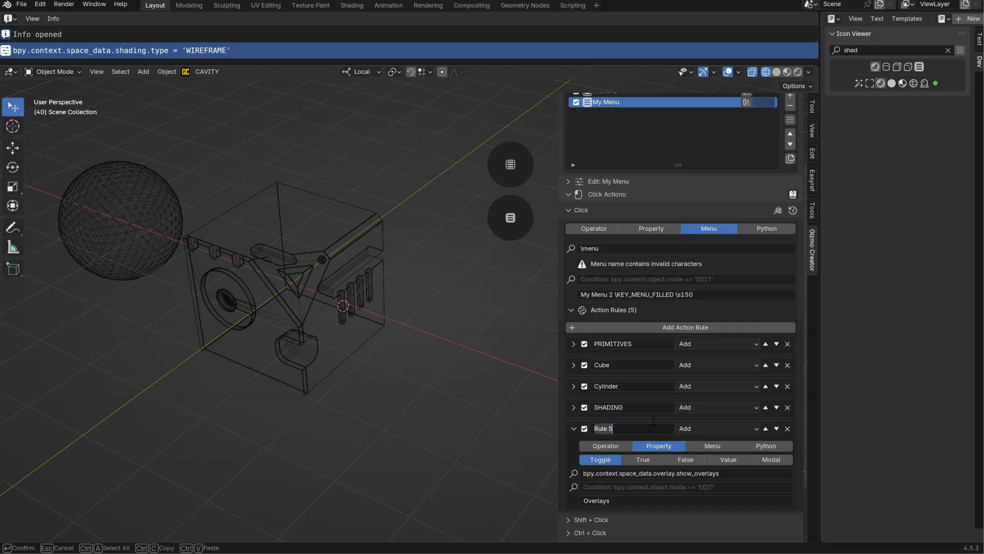
pyautogui.write('Ov')
pyautogui.press('Return')
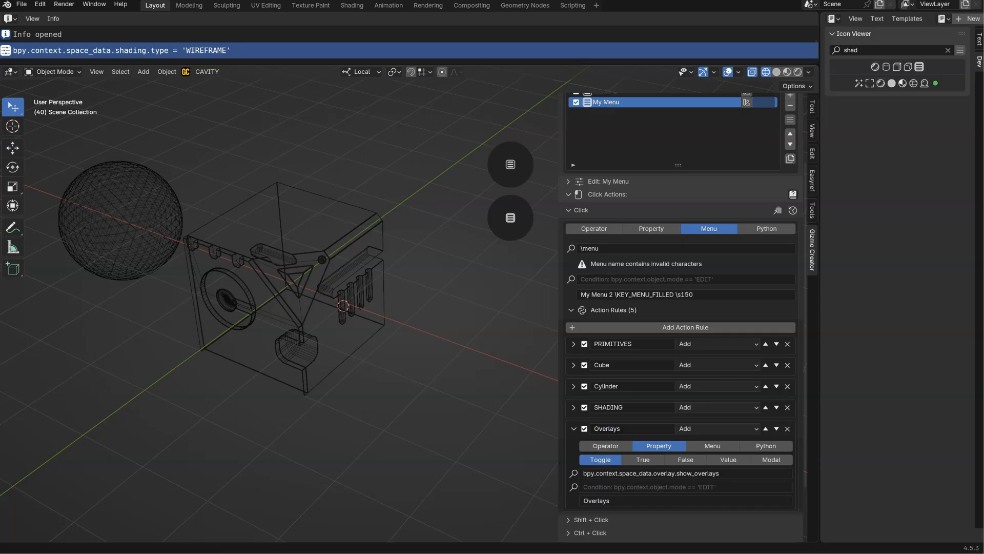
# Collapse the Overlays rule, add a sixth action rule with its execution mode set to Add, and expand it.
pyautogui.click(574, 429)
pyautogui.click(667, 330)
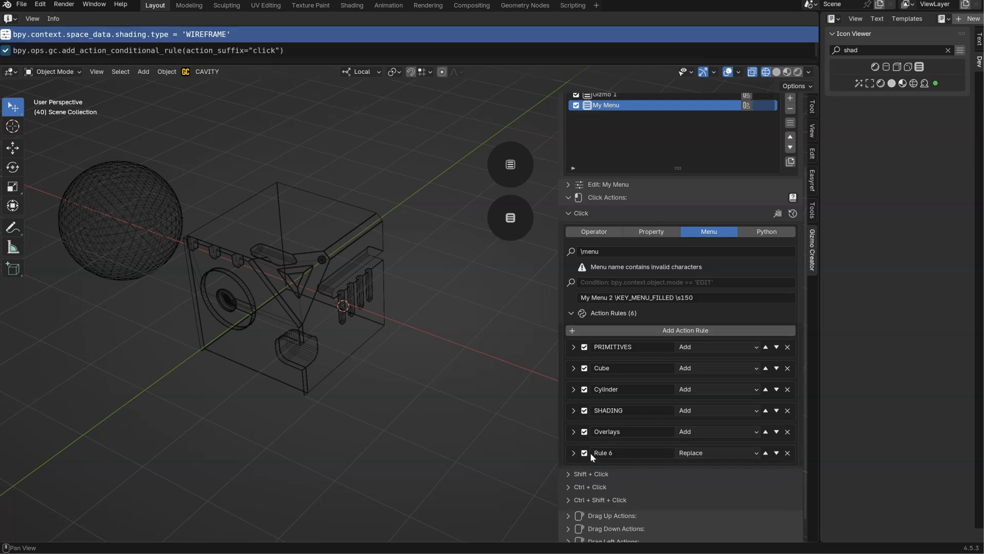
pyautogui.click(700, 454)
pyautogui.click(695, 494)
pyautogui.click(573, 452)
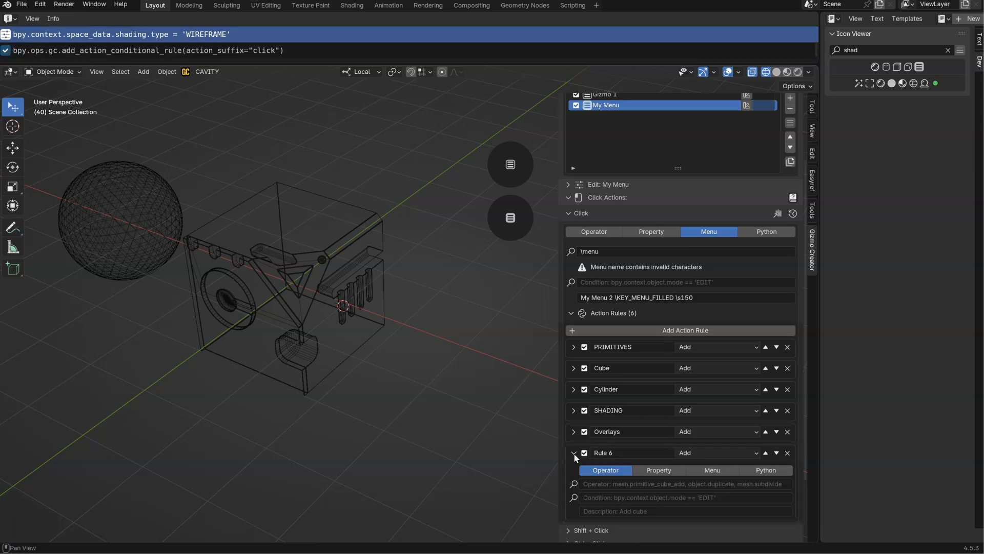
# Make the sixth rule a Value property using the copied command bpy.context.space_data.shading.type = 'WIREFRAME'.
pyautogui.scroll(-4, 574, 456)
pyautogui.click(656, 394)
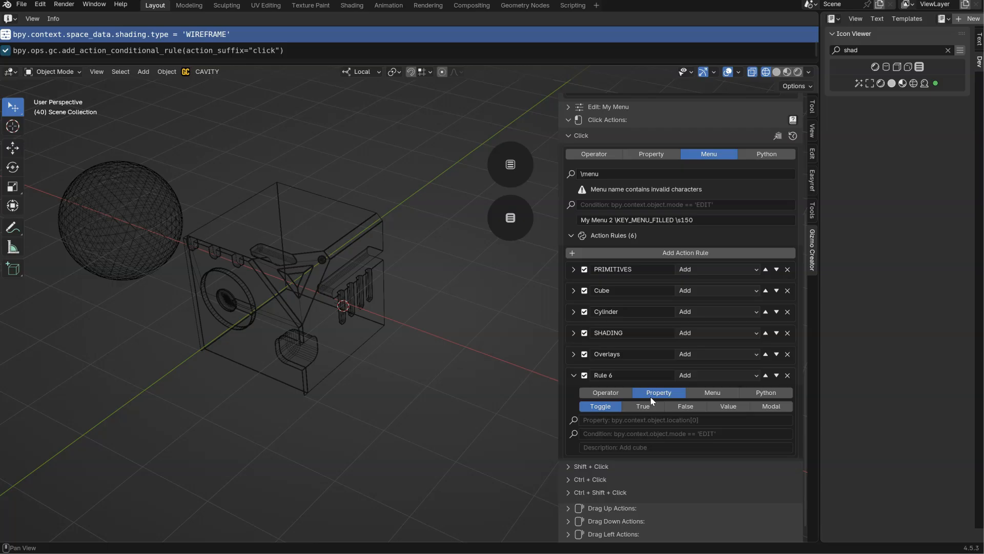
pyautogui.click(728, 406)
pyautogui.click(700, 420)
pyautogui.write("bpy.context.space_data.shading.type = 'WIREFRAME'")
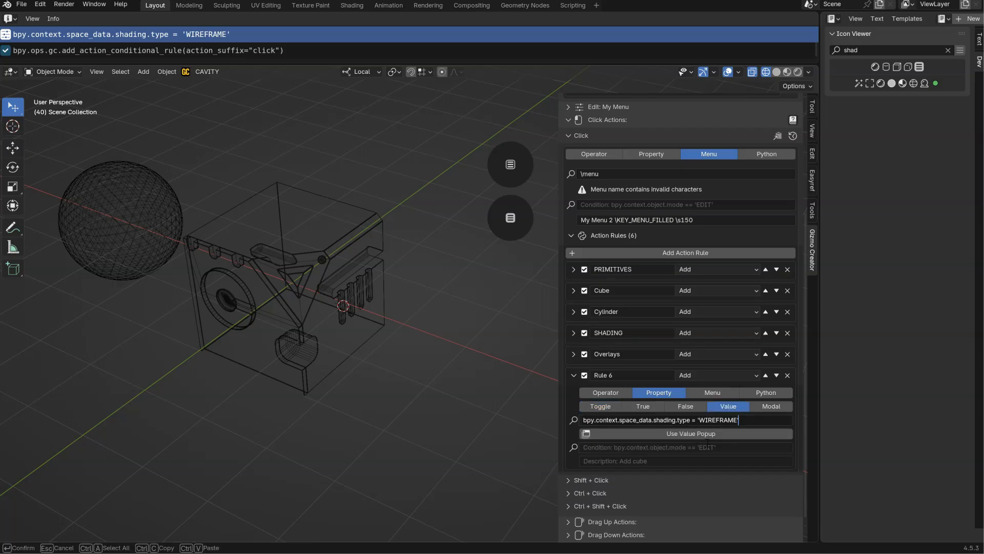
pyautogui.press('Return')
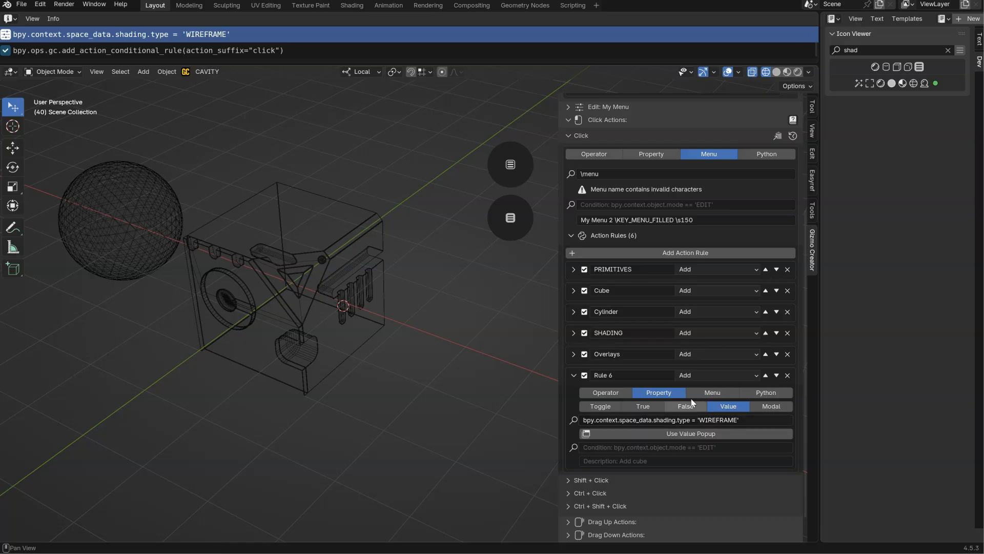
# Enter "Wireframe Mode" as the sixth rule's description.
pyautogui.click(598, 462)
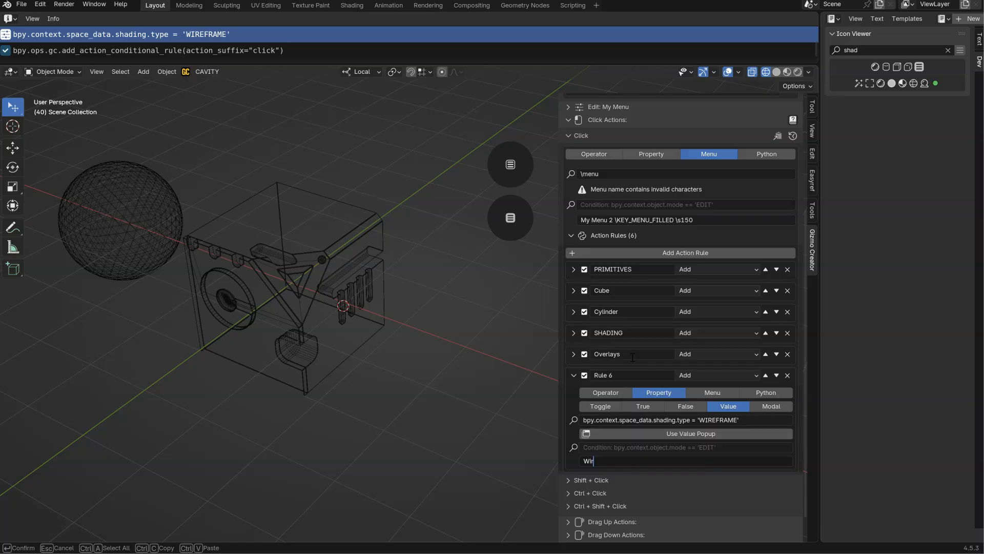
pyautogui.write('Wireframe Mode')
pyautogui.press('Return')
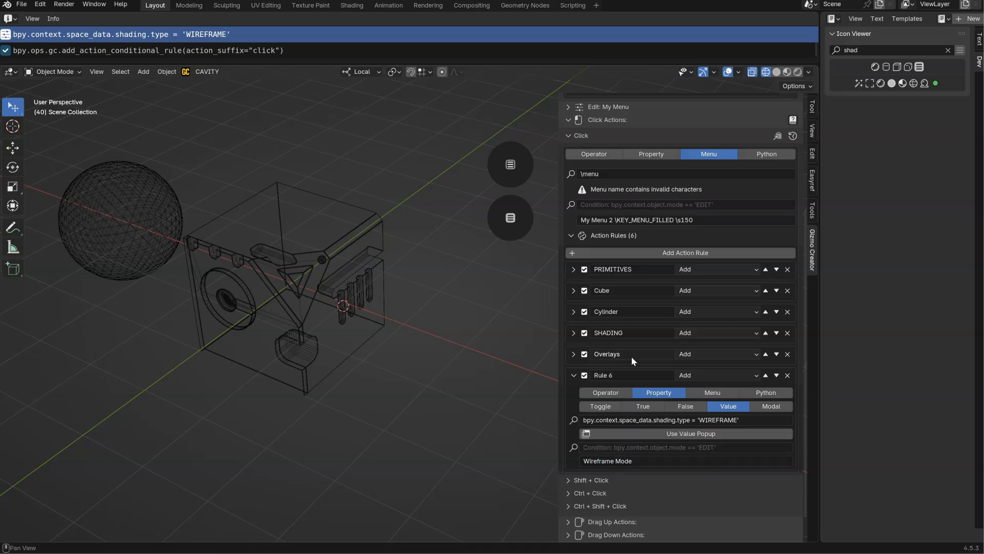
# Test the Wireframe Mode entry in the gizmo's popup menu, including once from solid viewport shading.
pyautogui.click(514, 223)
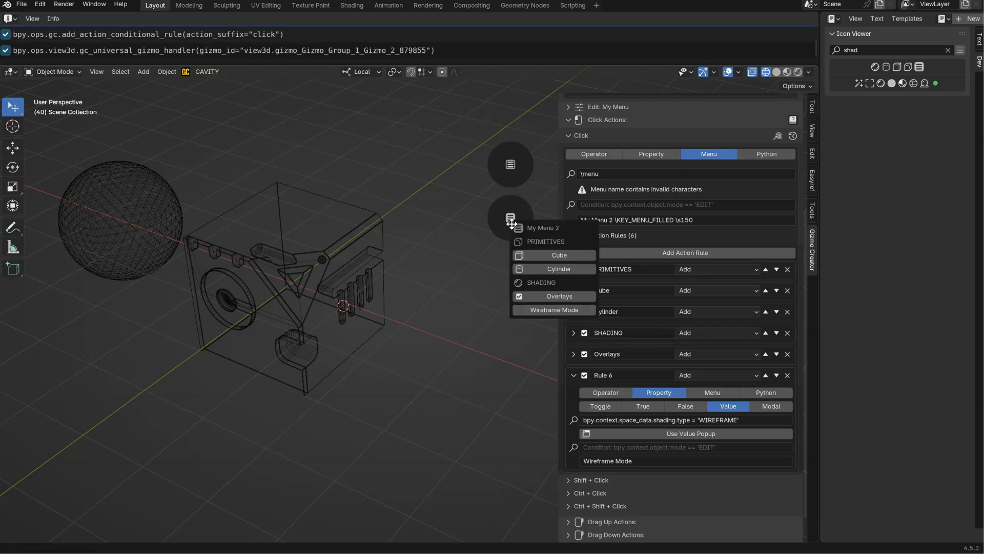
pyautogui.click(548, 310)
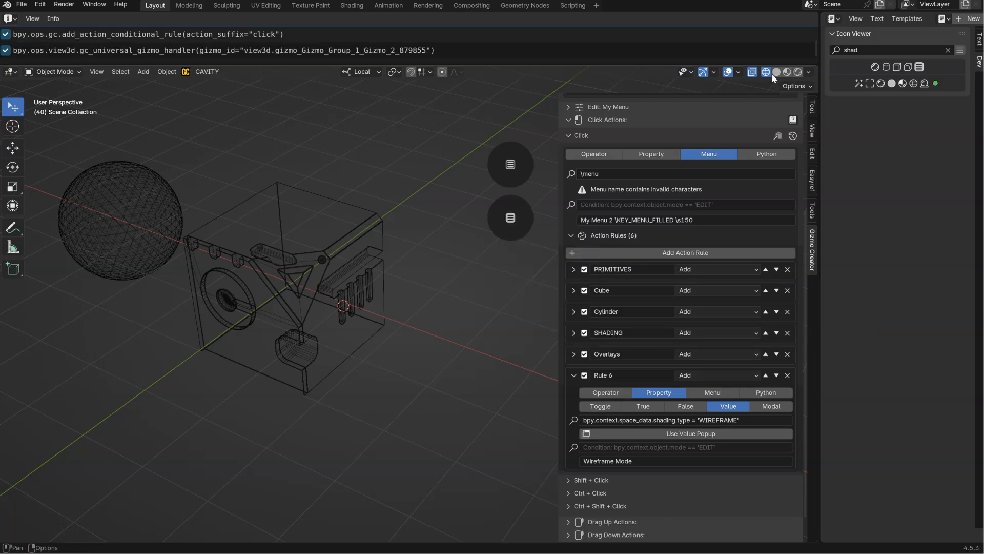
pyautogui.click(511, 221)
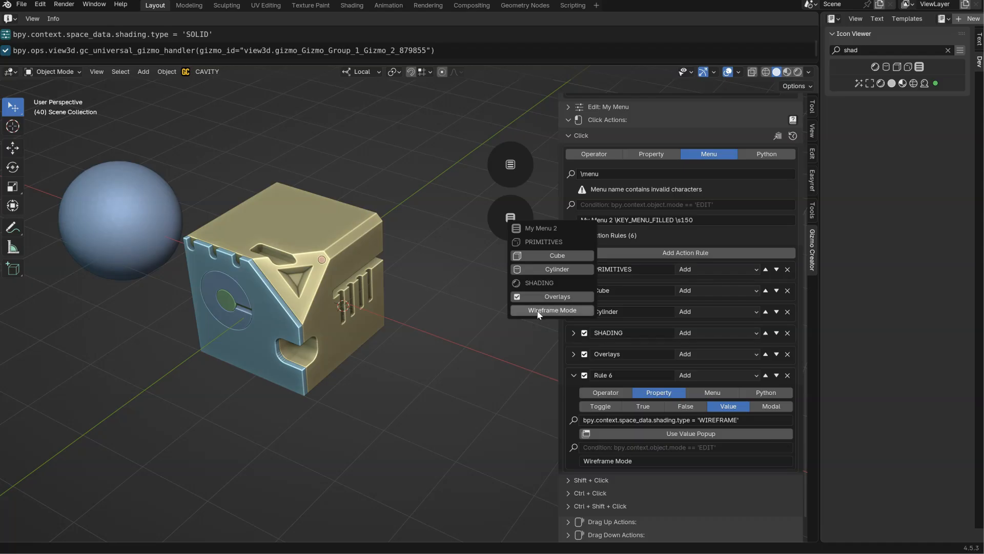
pyautogui.click(539, 314)
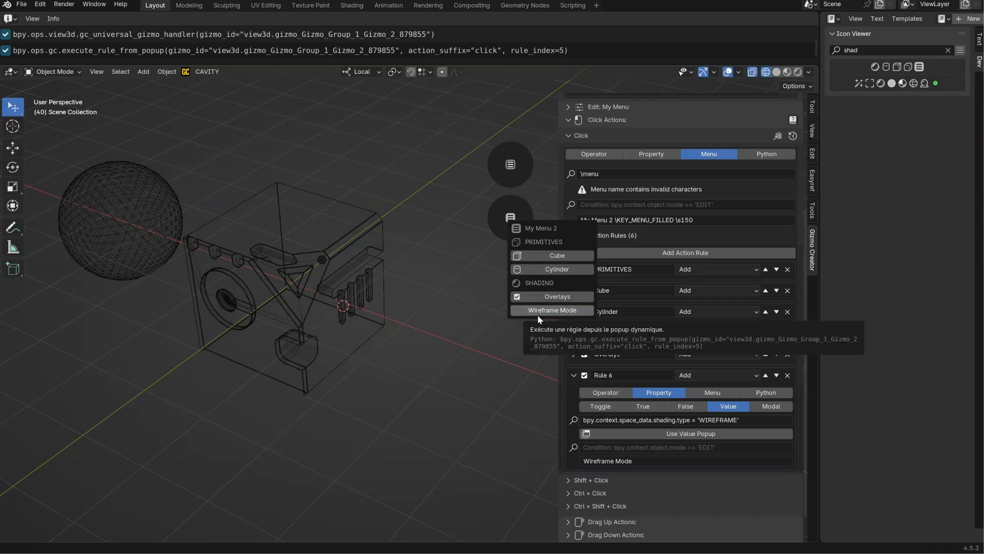
# Search the Icon Viewer for "wire" and copy the name of the SHADING_WIRE icon.
pyautogui.click(872, 50)
pyautogui.hotkey('ctrl', 'a')
pyautogui.write('wio')
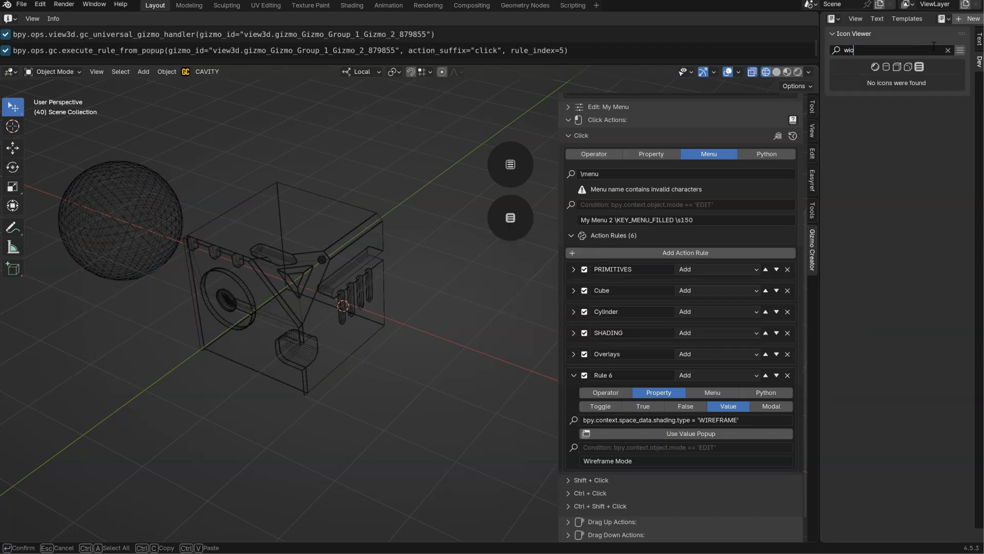
pyautogui.press('BackSpace')
pyautogui.write('re')
pyautogui.press('Return')
pyautogui.click(906, 85)
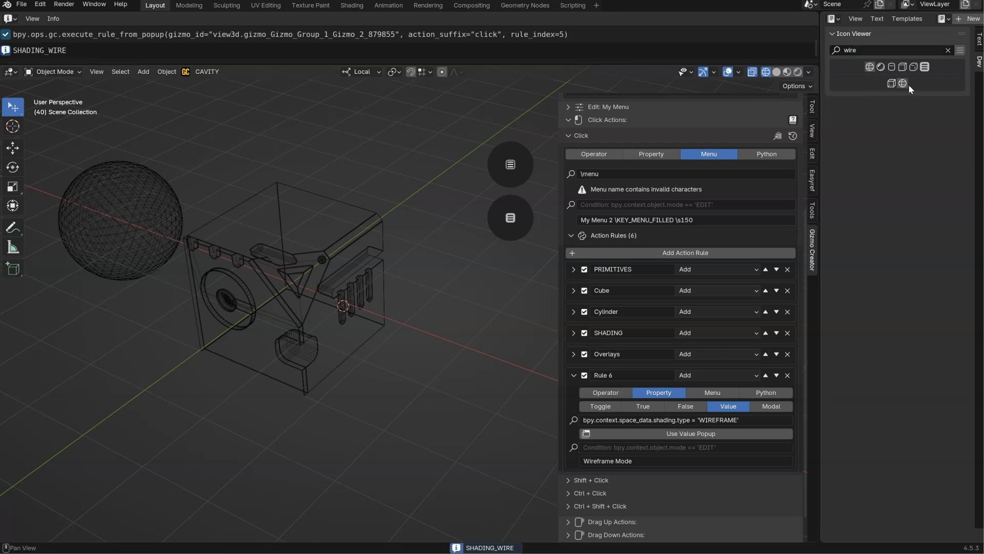
# Append "\SHADING_WIRE" to the Wireframe Mode description and try the entry in the gizmo's popup menu.
pyautogui.click(642, 455)
pyautogui.click(642, 455)
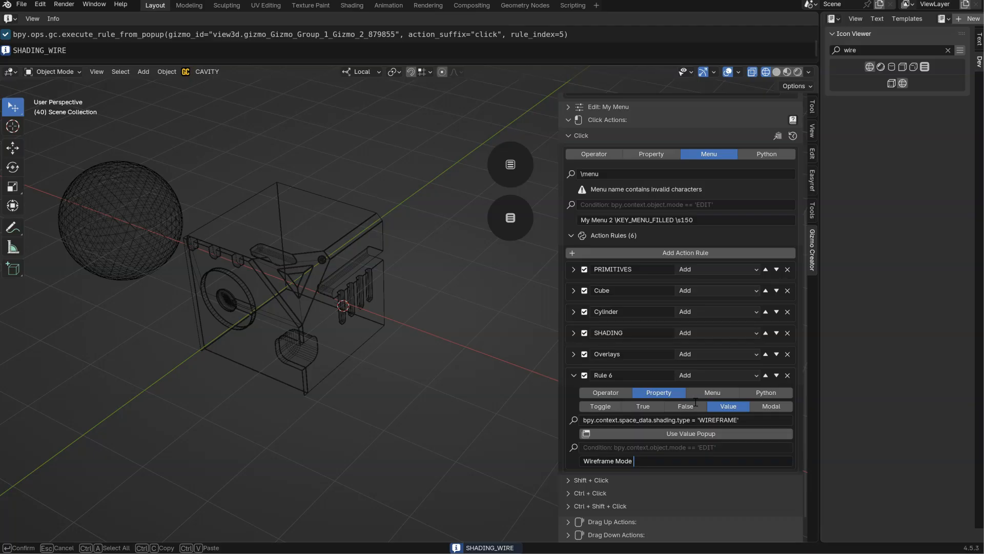
pyautogui.write('\\')
pyautogui.write('SHADING_WIRE')
pyautogui.press('Return')
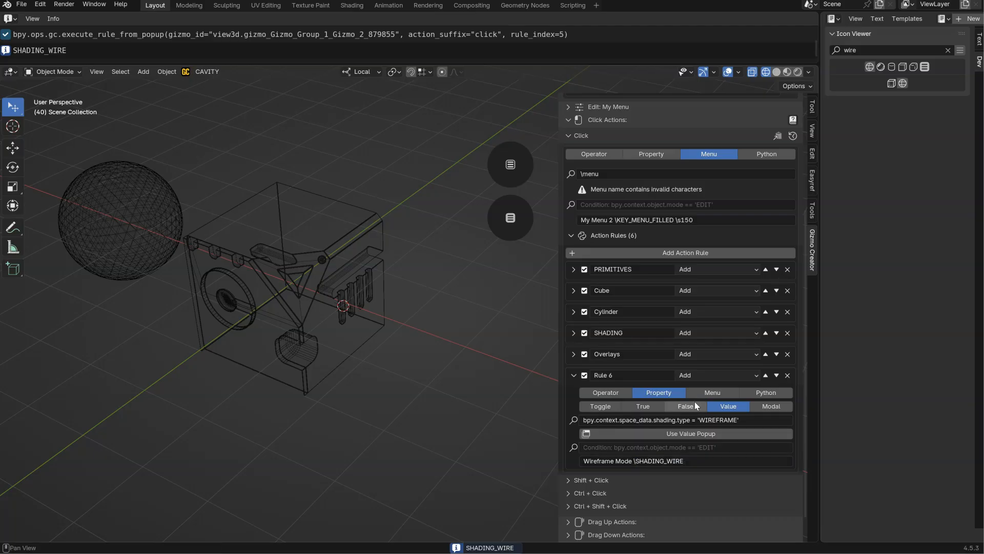
pyautogui.click(510, 217)
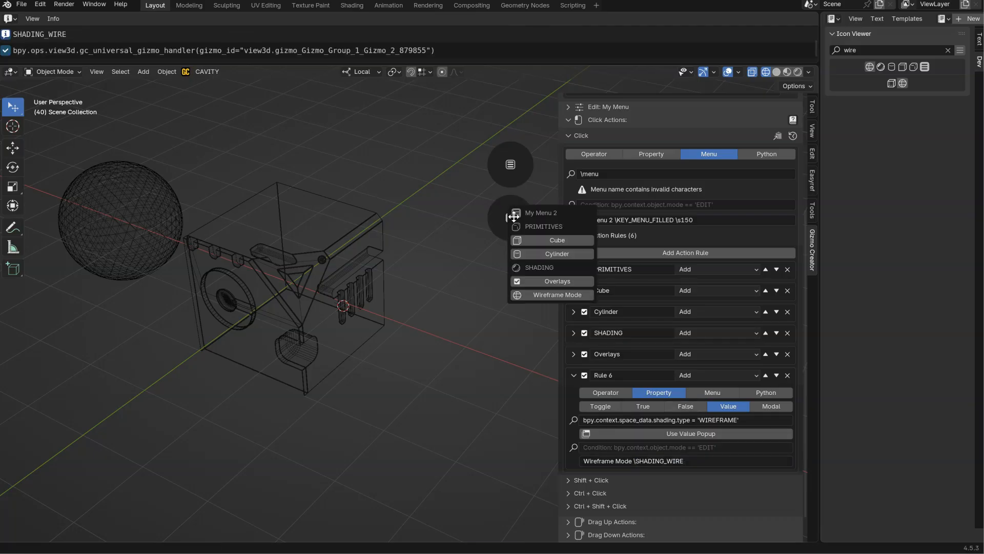
pyautogui.click(537, 300)
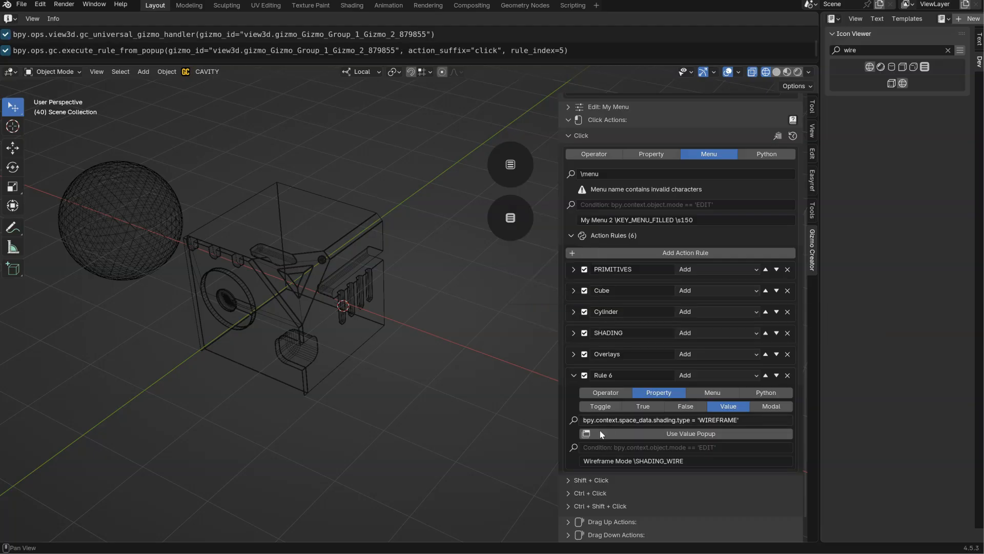
# Rename the sixth action rule as "Wireframe Mode" using the text from its description, and collapse the rule.
pyautogui.doubleClick(603, 375)
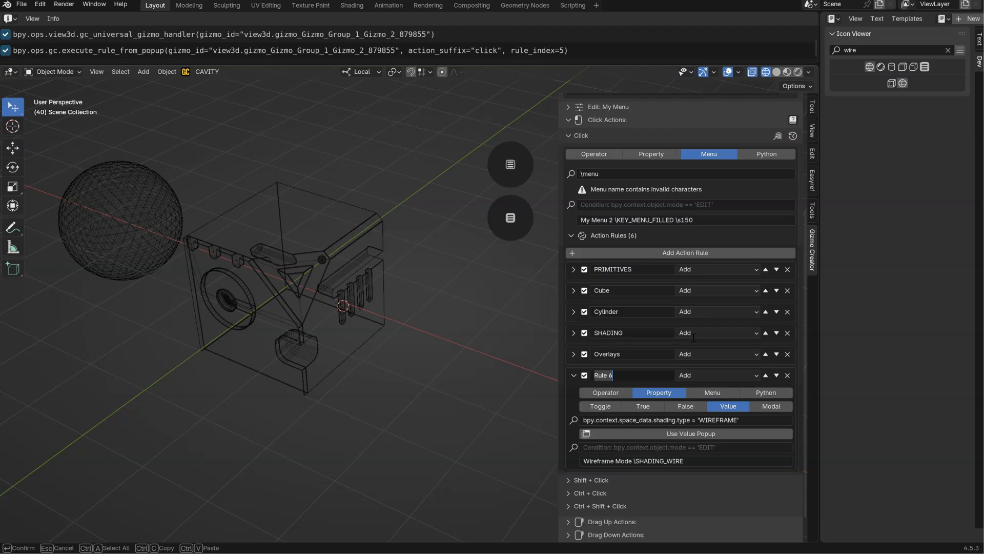
pyautogui.click(606, 465)
pyautogui.click(632, 461)
pyautogui.moveTo(632, 462); pyautogui.dragTo(582, 457)
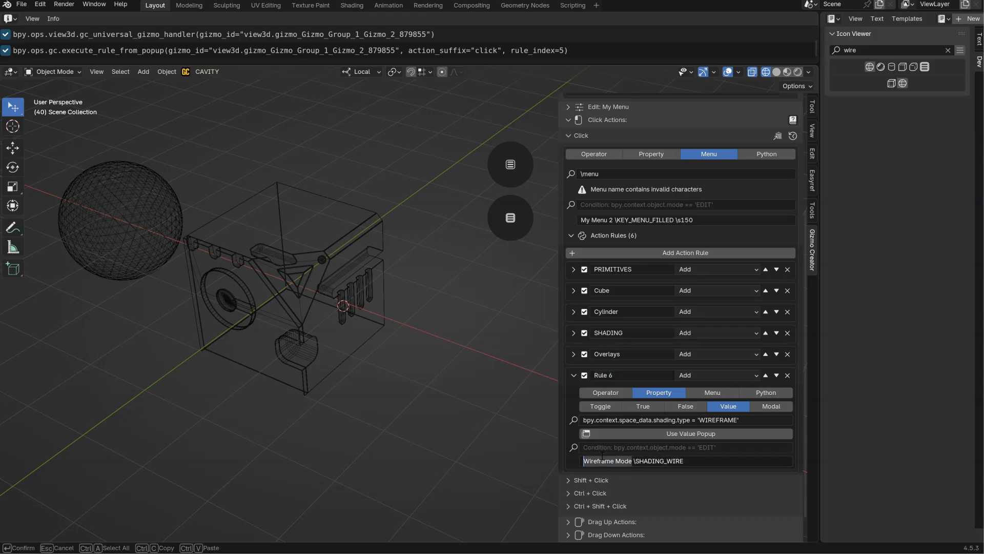
pyautogui.hotkey('ctrl', 'c')
pyautogui.doubleClick(626, 376)
pyautogui.hotkey('ctrl', 'v')
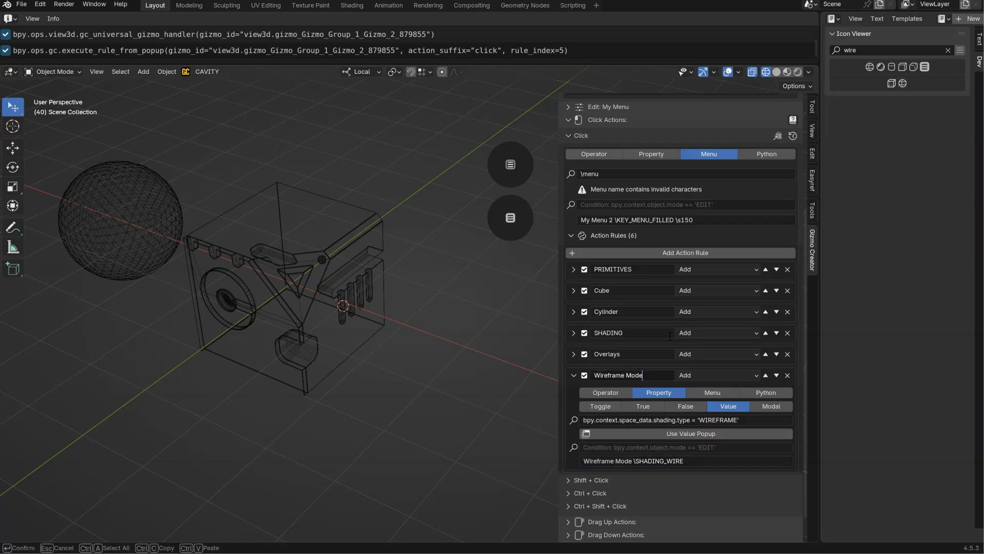
pyautogui.press('Return')
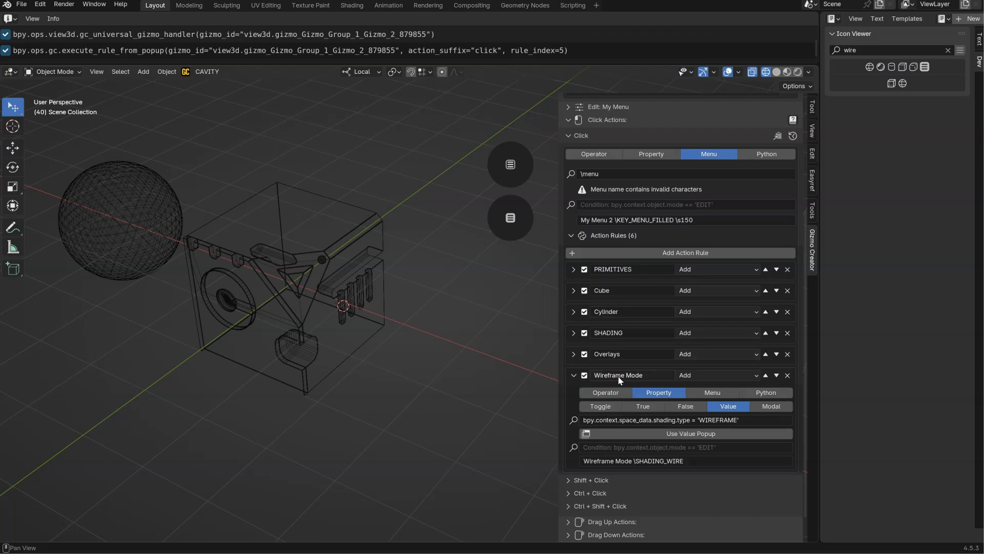
pyautogui.click(575, 376)
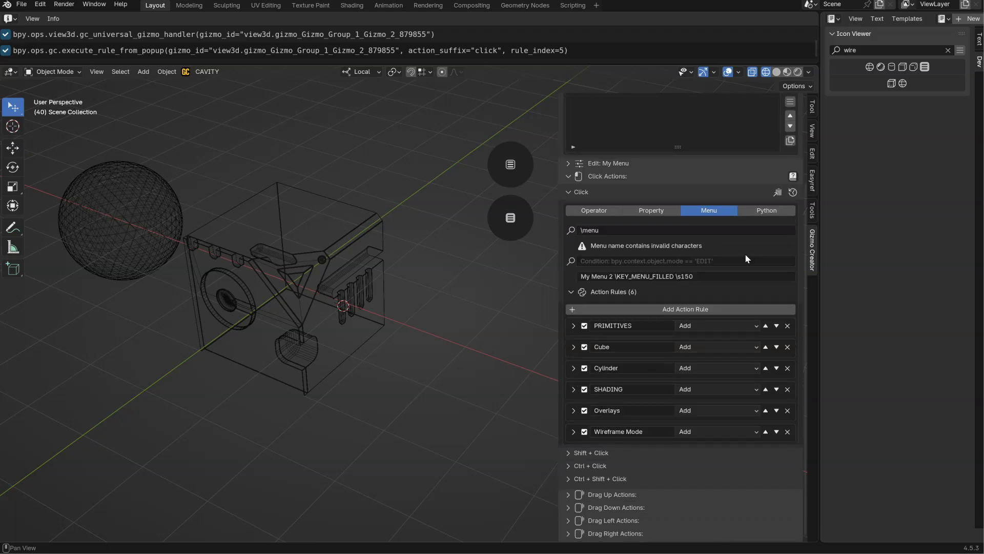
# Copy the logged command for solid viewport shading and add a seventh action rule in Add mode named "Solid Mode".
pyautogui.click(776, 72)
pyautogui.click(153, 51)
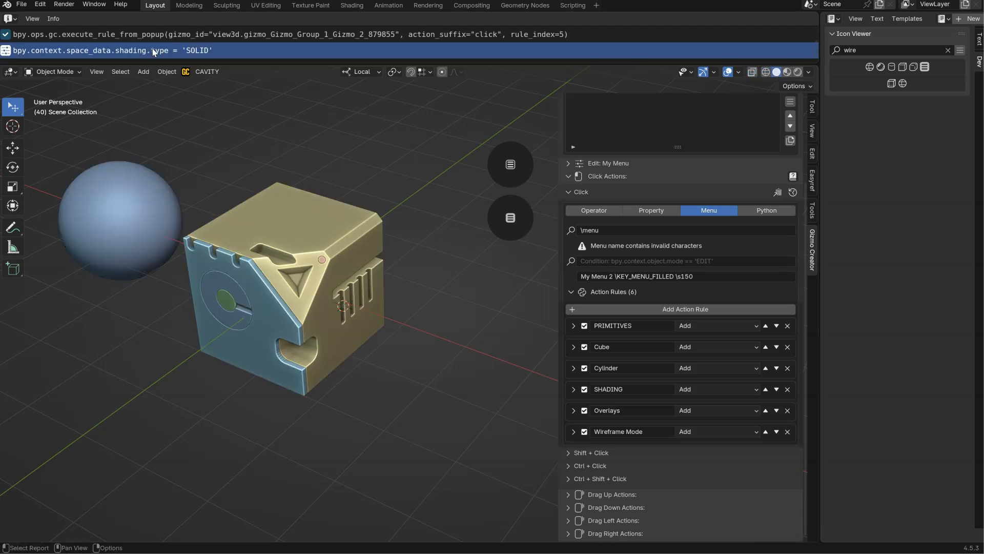
pyautogui.click(675, 311)
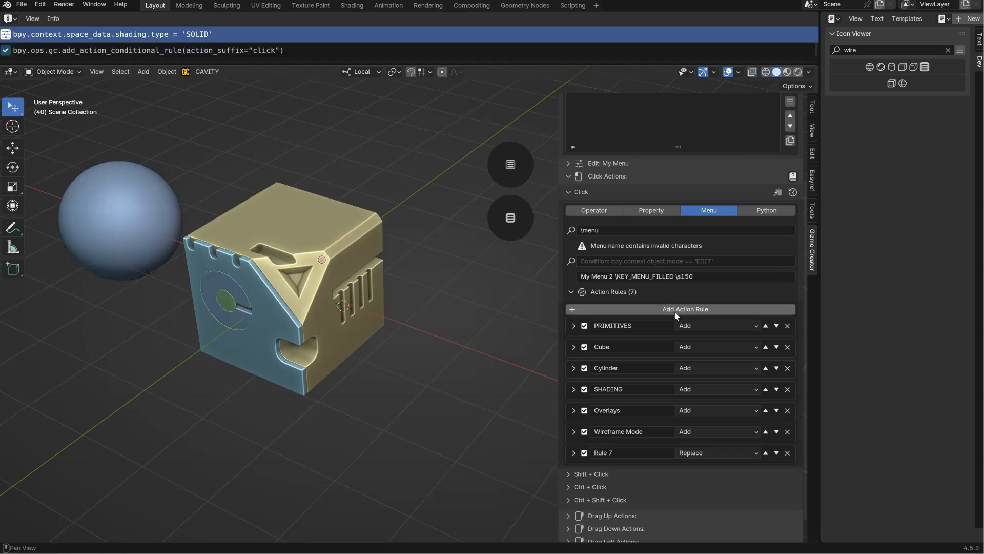
pyautogui.click(713, 452)
pyautogui.click(689, 489)
pyautogui.doubleClick(600, 452)
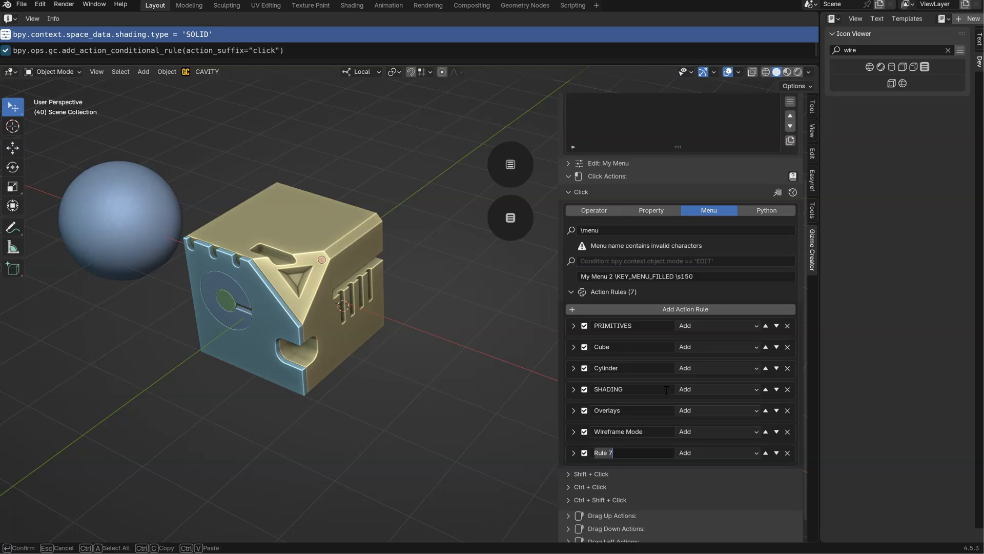
pyautogui.write('Solid Mode')
pyautogui.press('Return')
# Make the Solid Mode rule a Property action of type Value with bpy.context.space_data.shading.type = 'SOLID'.
pyautogui.click(568, 452)
pyautogui.scroll(-4, 567, 451)
pyautogui.click(657, 392)
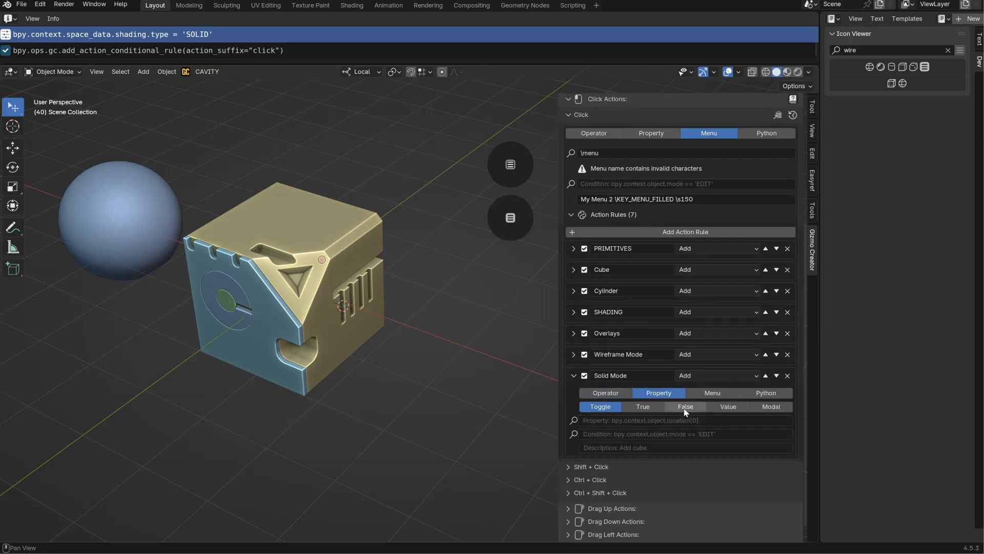
pyautogui.click(726, 407)
pyautogui.click(641, 420)
pyautogui.hotkey('ctrl', 'v')
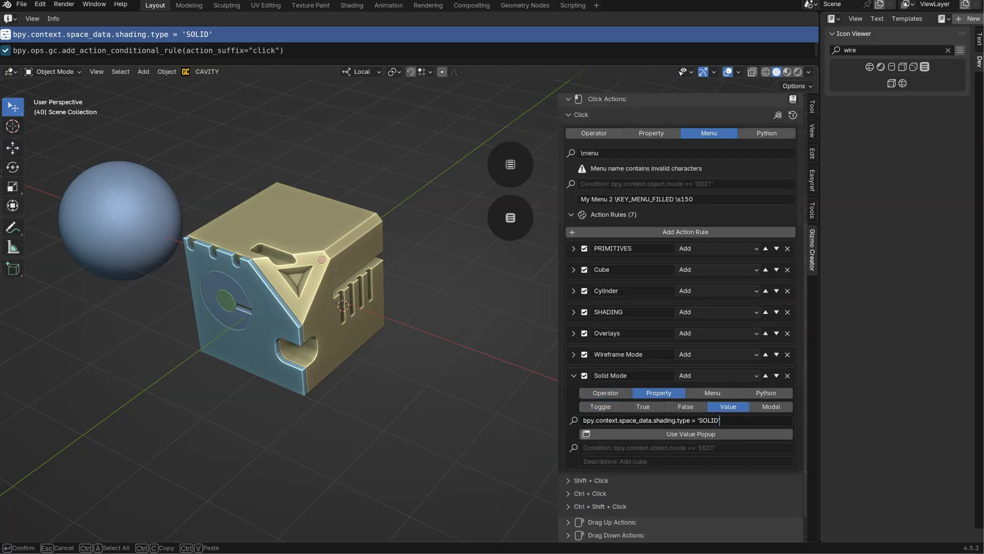
pyautogui.press('Return')
# Fill the Solid Mode rule's description with its name followed by a backslash.
pyautogui.click(606, 462)
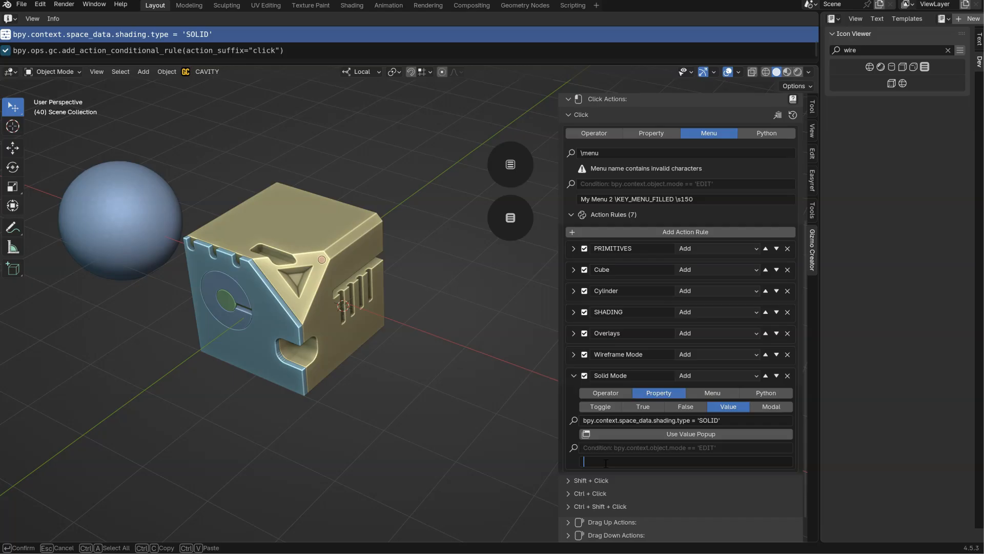
pyautogui.click(638, 375)
pyautogui.hotkey('ctrl', 'c')
pyautogui.click(610, 461)
pyautogui.hotkey('ctrl', 'v')
# Search the Icon Viewer for "soli" and add the SHADING_SOLID icon name to the Solid Mode description.
pyautogui.click(871, 49)
pyautogui.write('soli')
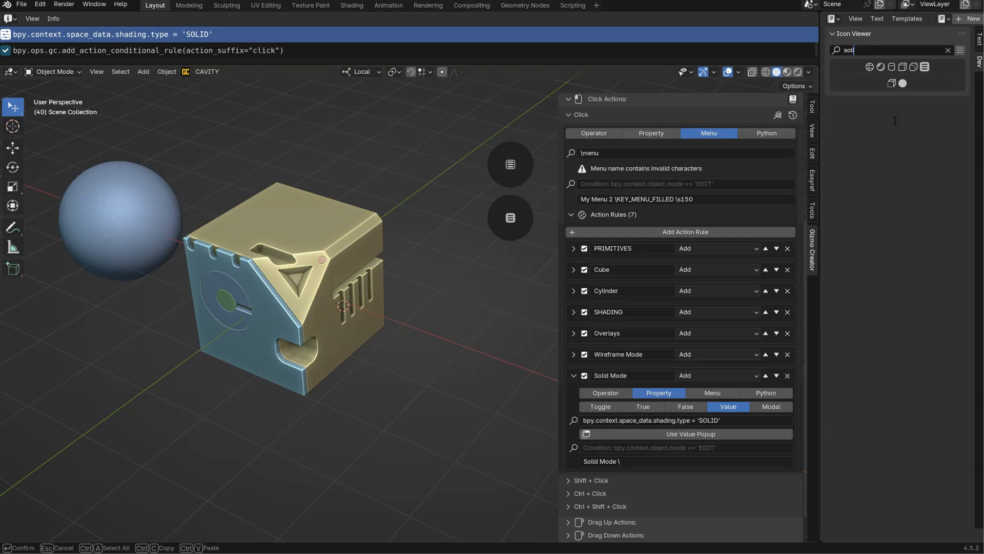
pyautogui.click(903, 83)
pyautogui.click(646, 461)
pyautogui.hotkey('ctrl', 'v')
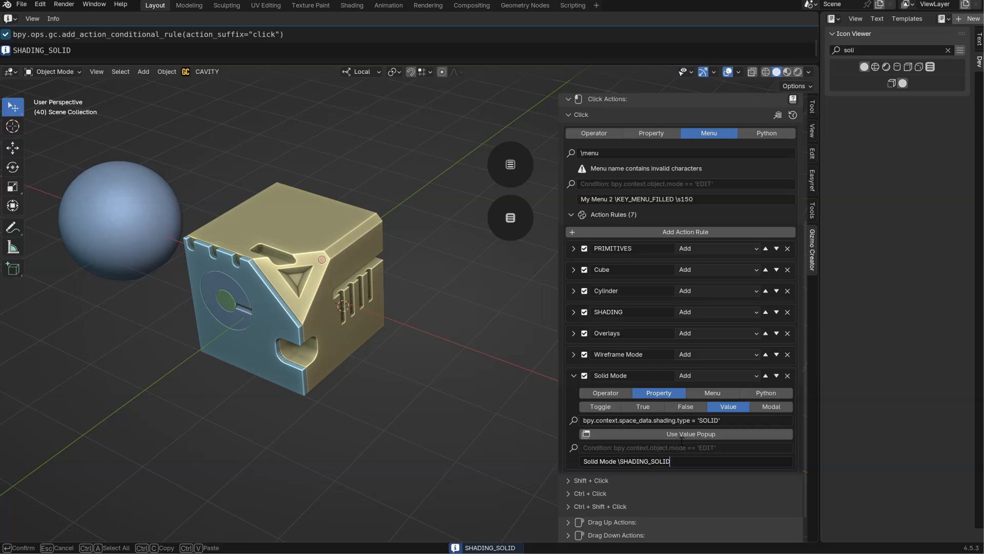
pyautogui.press('Return')
# Test the Wireframe Mode and Solid Mode entries in the My Menu 2 popup and compare it with the other gizmo's menu.
pyautogui.click(505, 221)
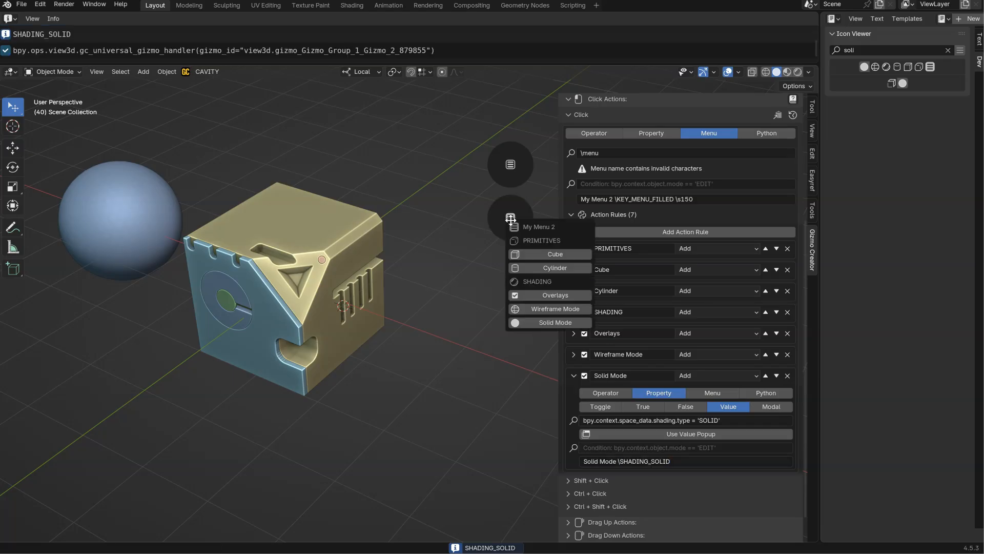
pyautogui.click(538, 310)
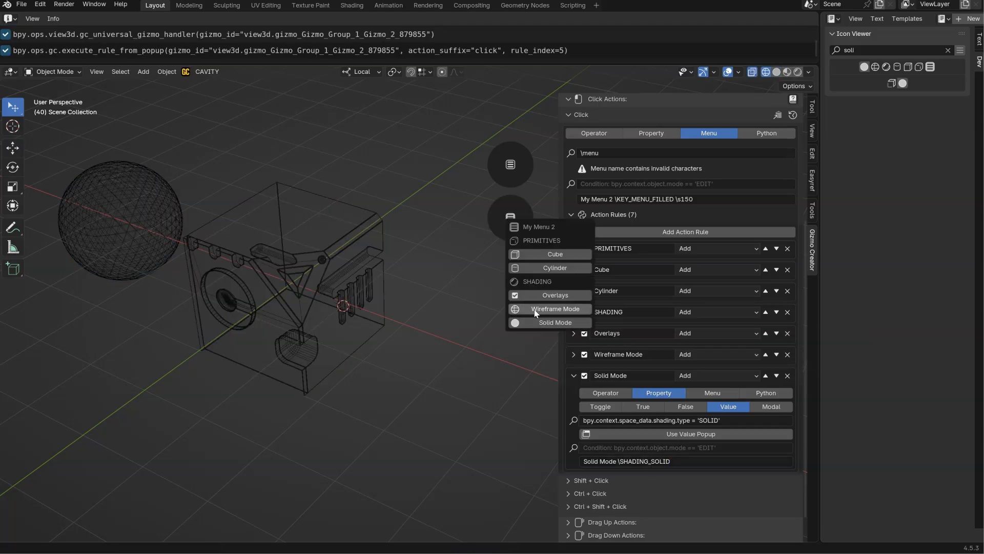
pyautogui.click(540, 324)
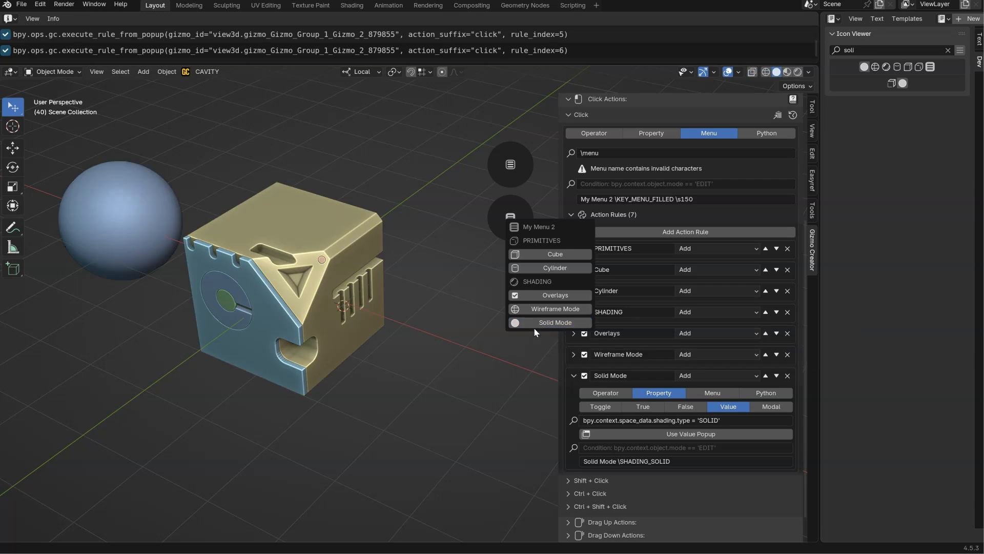
pyautogui.click(516, 163)
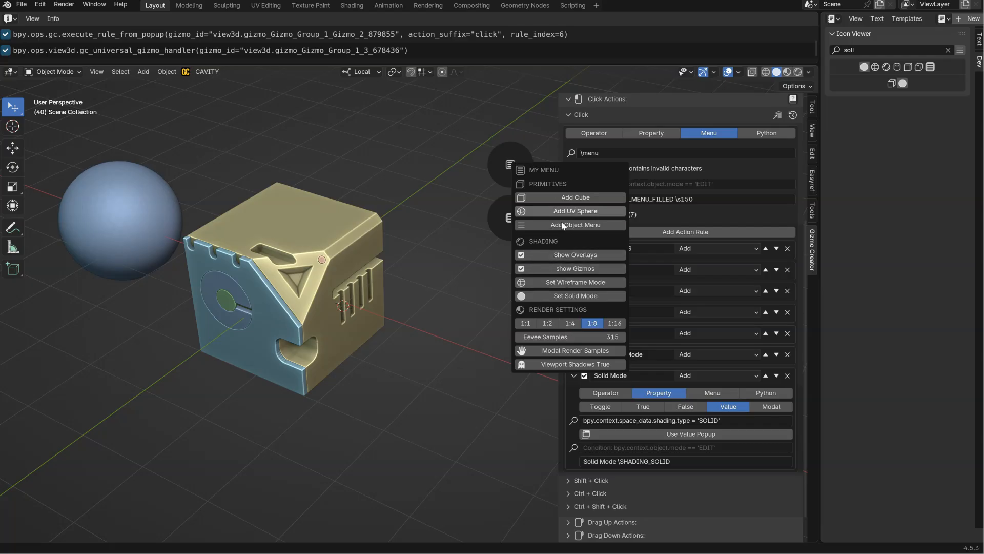
pyautogui.click(514, 226)
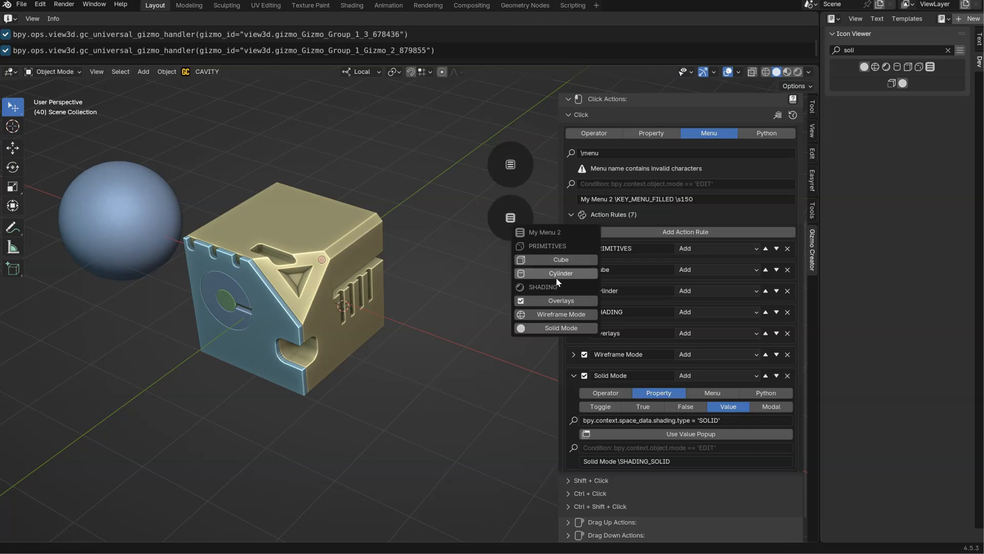
# Collapse the Solid Mode rule and add an eighth action rule in Add mode named "Add Menu".
pyautogui.click(575, 377)
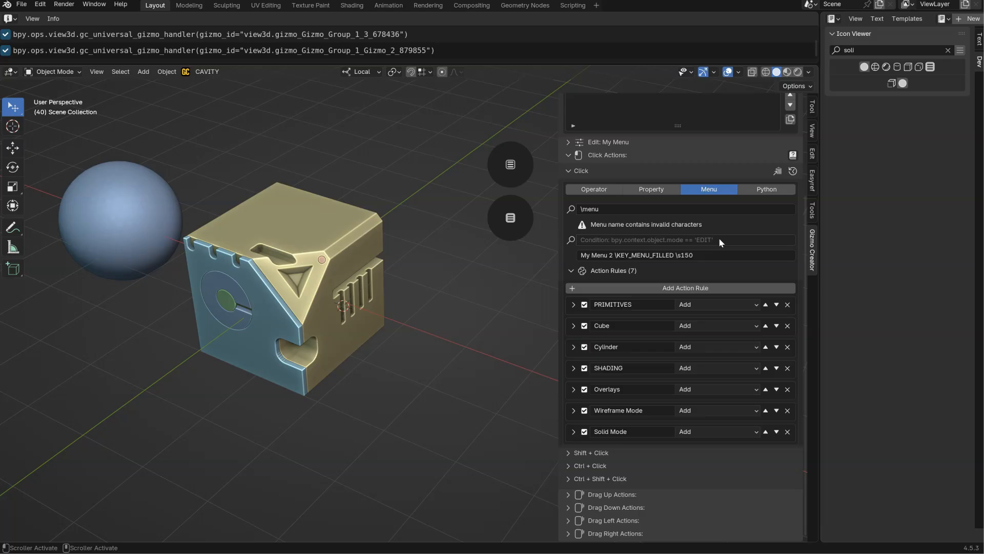
pyautogui.click(667, 289)
pyautogui.click(704, 452)
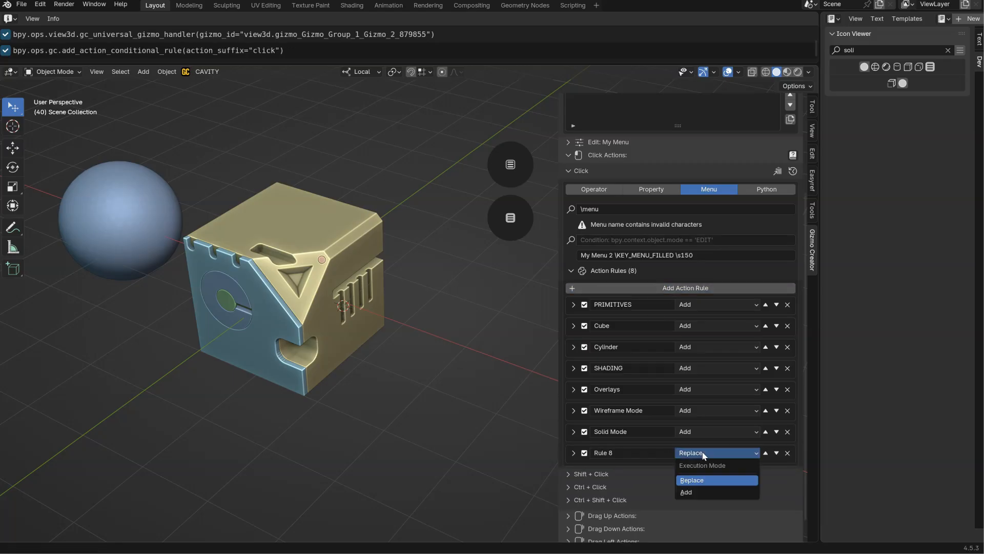
pyautogui.click(691, 491)
pyautogui.doubleClick(629, 453)
pyautogui.write('a')
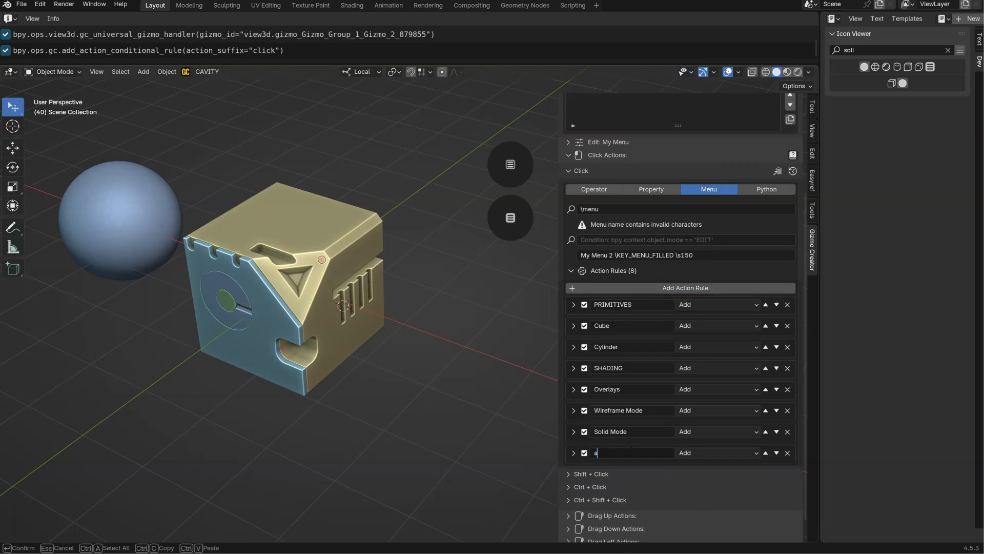
pyautogui.write('dd Menu')
pyautogui.press('Return')
# Expand the eighth rule and copy its name "Add Menu" into its description.
pyautogui.click(574, 453)
pyautogui.moveTo(612, 400); pyautogui.dragTo(635, 208, button='middle')
pyautogui.click(624, 377)
pyautogui.hotkey('ctrl', 'c')
pyautogui.press('Return')
pyautogui.click(641, 435)
pyautogui.hotkey('ctrl', 'v')
pyautogui.press('Return')
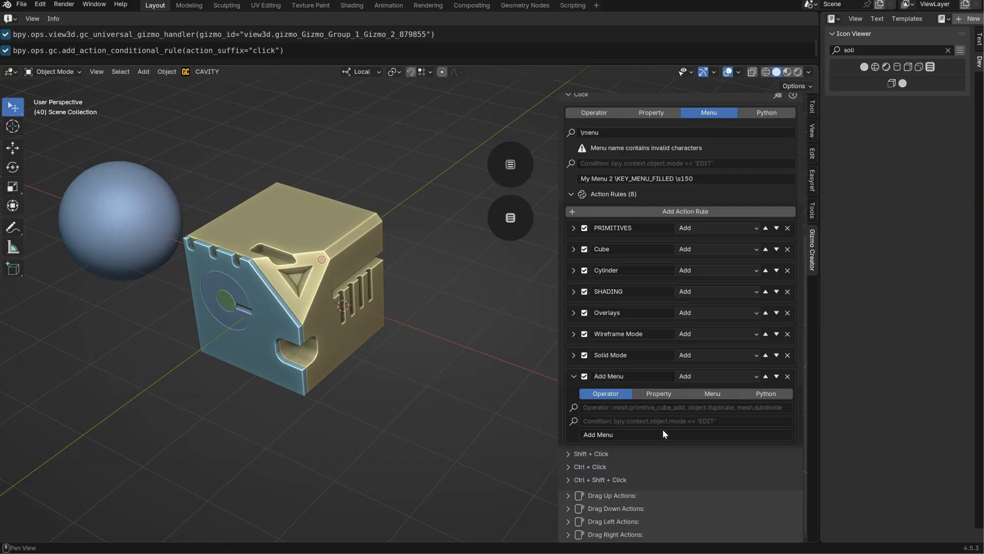
# Make the Add Menu rule a Menu action calling the recently used VIEW3D_MT_add, and try it in the gizmo's popup menu.
pyautogui.click(712, 394)
pyautogui.click(575, 408)
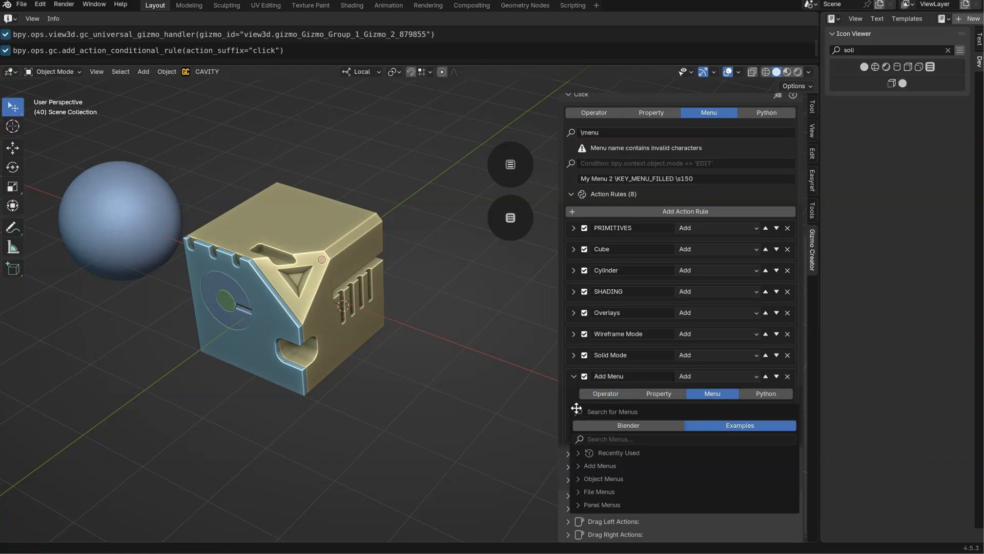
pyautogui.click(627, 454)
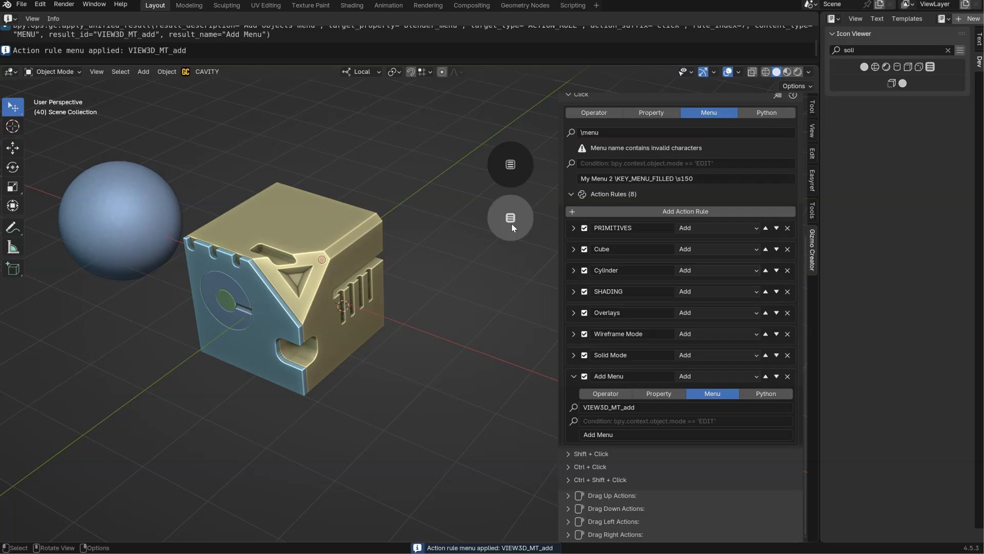
pyautogui.click(513, 220)
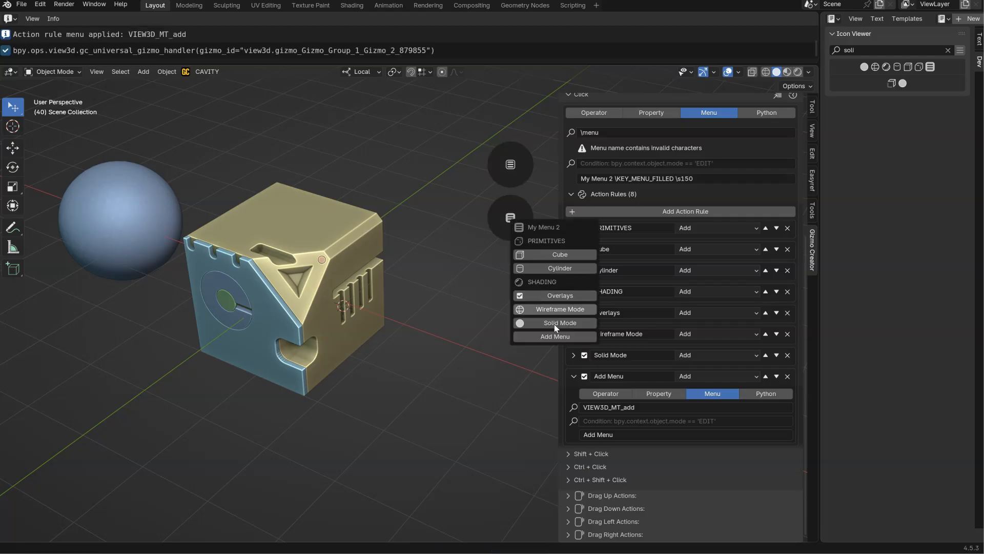
pyautogui.click(554, 337)
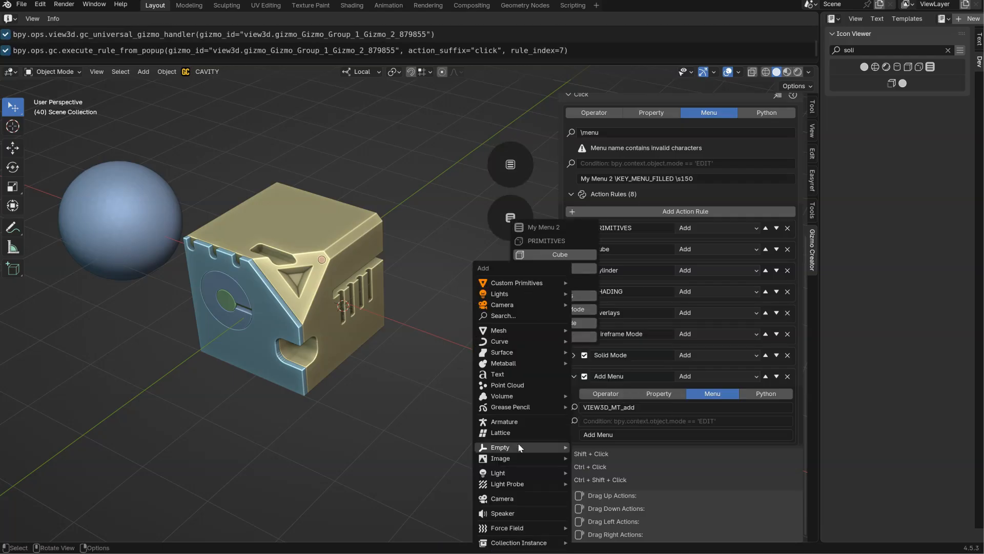
# Clear the Icon Viewer search and copy the name of the GRIP icon.
pyautogui.click(948, 50)
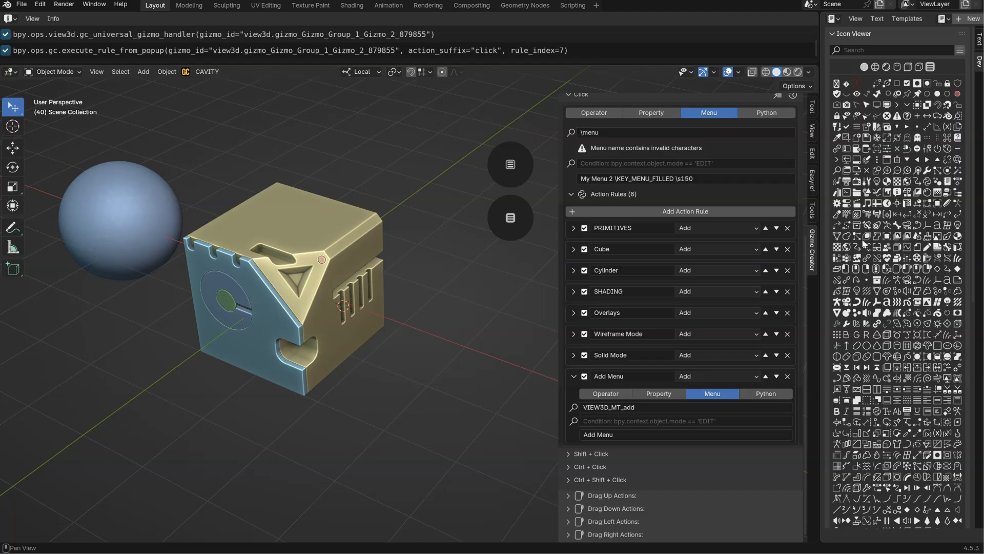
pyautogui.moveTo(901, 276)
pyautogui.keyDown('ctrl'); pyautogui.mouseDown(button='middle')
pyautogui.moveTo(909, 169)
pyautogui.moveTo(911, 286)
pyautogui.mouseUp(button='middle'); pyautogui.keyUp('ctrl')
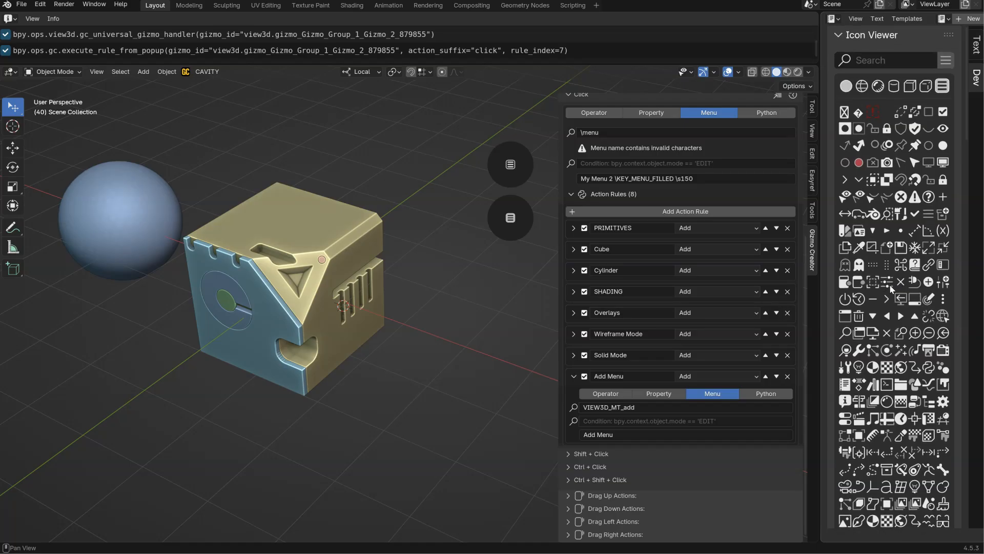
pyautogui.scroll(-1, 903, 92)
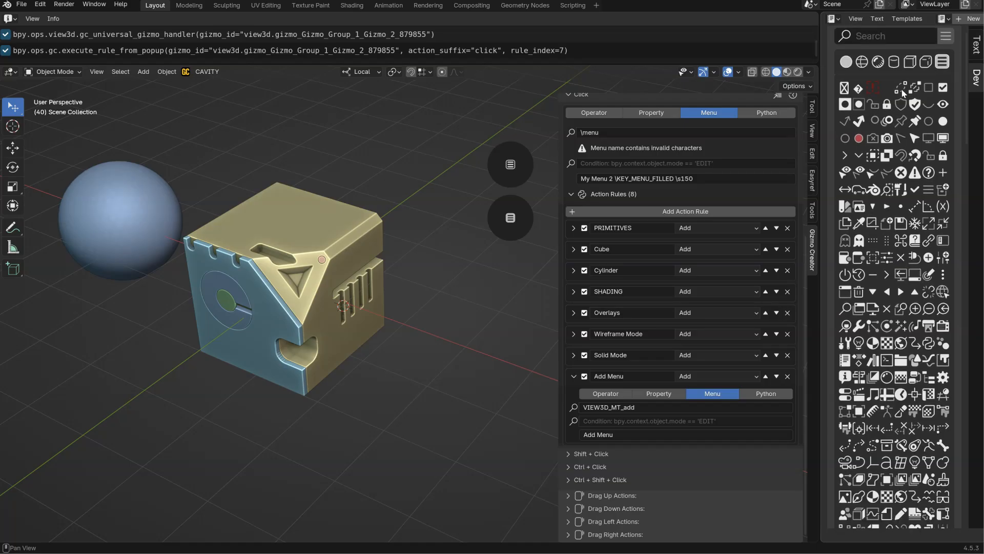
pyautogui.click(877, 245)
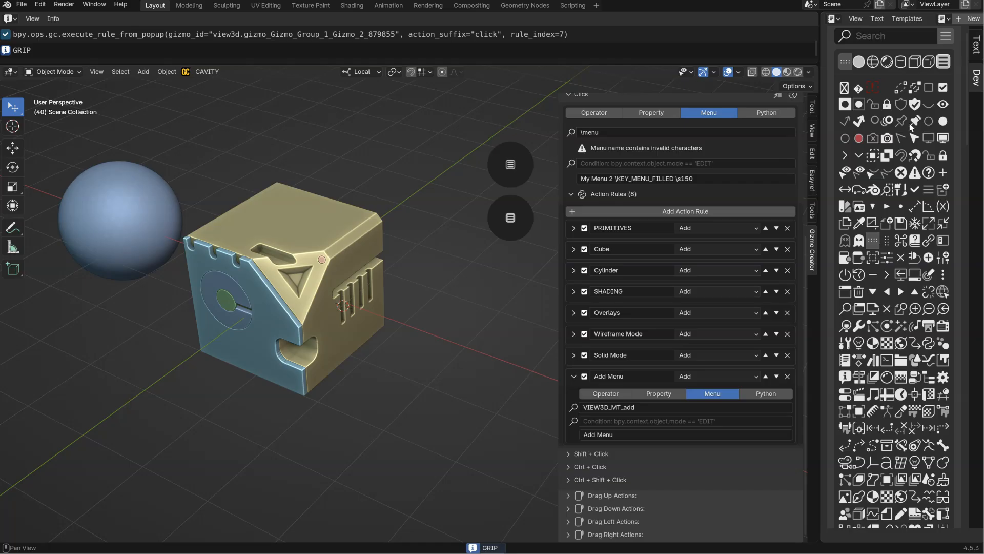
# Append "\GRIP" to the Add Menu description and try the entry in the gizmo's popup menu.
pyautogui.click(639, 435)
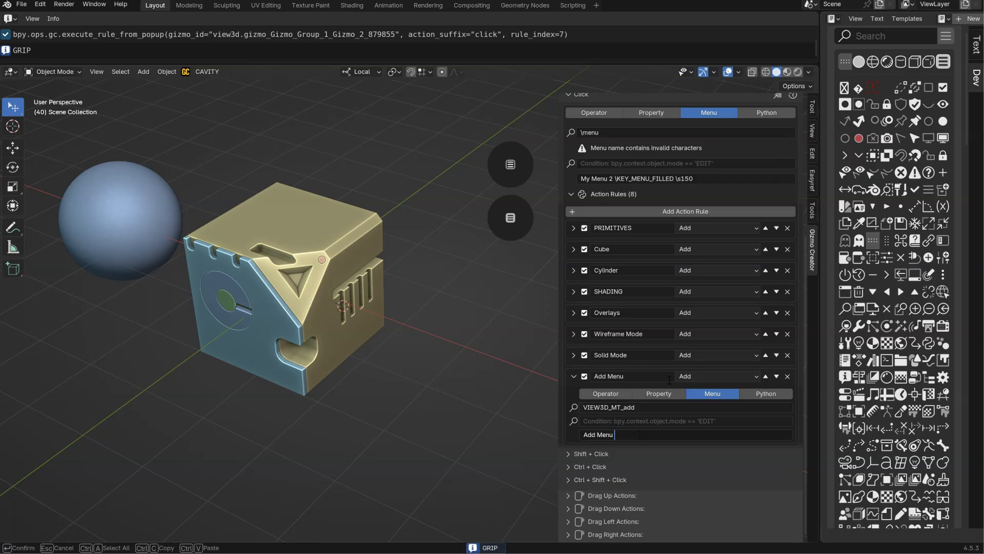
pyautogui.write('\\')
pyautogui.hotkey('ctrl', 'v')
pyautogui.press('Return')
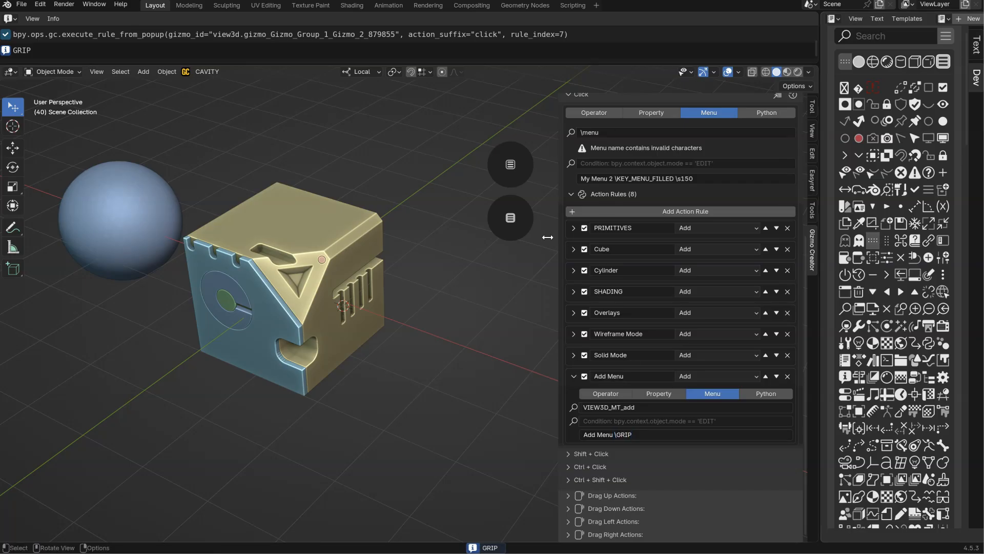
pyautogui.click(503, 219)
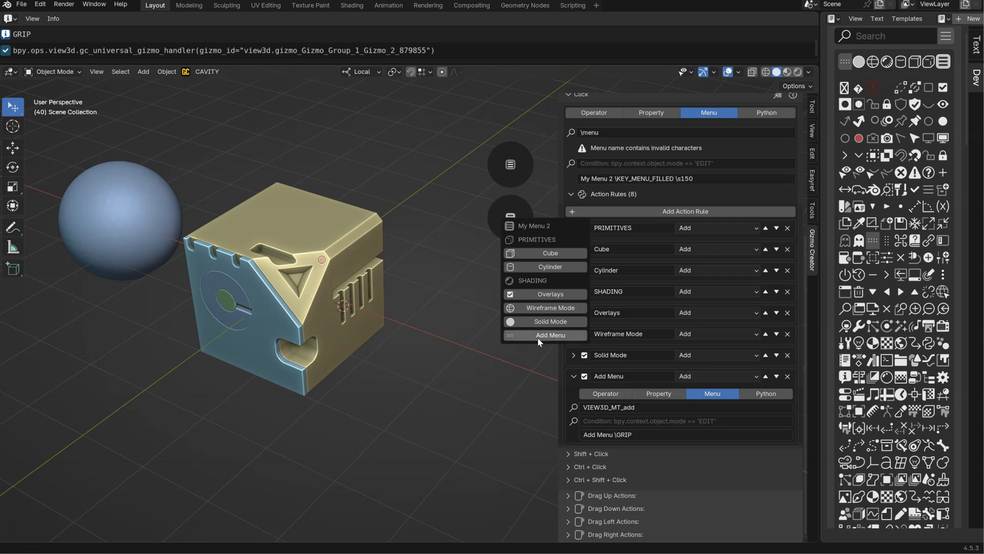
pyautogui.click(539, 336)
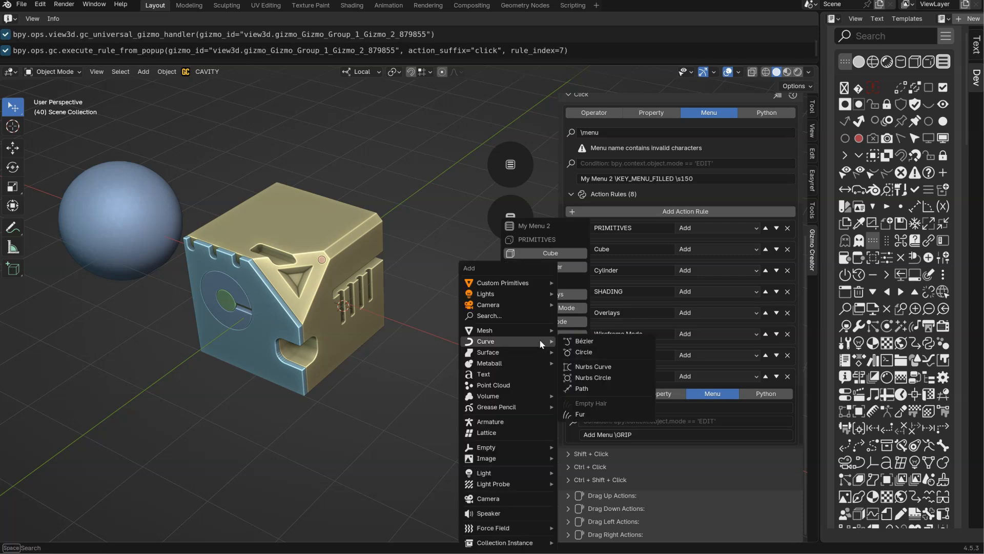
# Move the Add Menu rule up the action rules list to directly below PRIMITIVES.
pyautogui.click(766, 376)
pyautogui.click(766, 355)
pyautogui.click(766, 334)
pyautogui.click(765, 312)
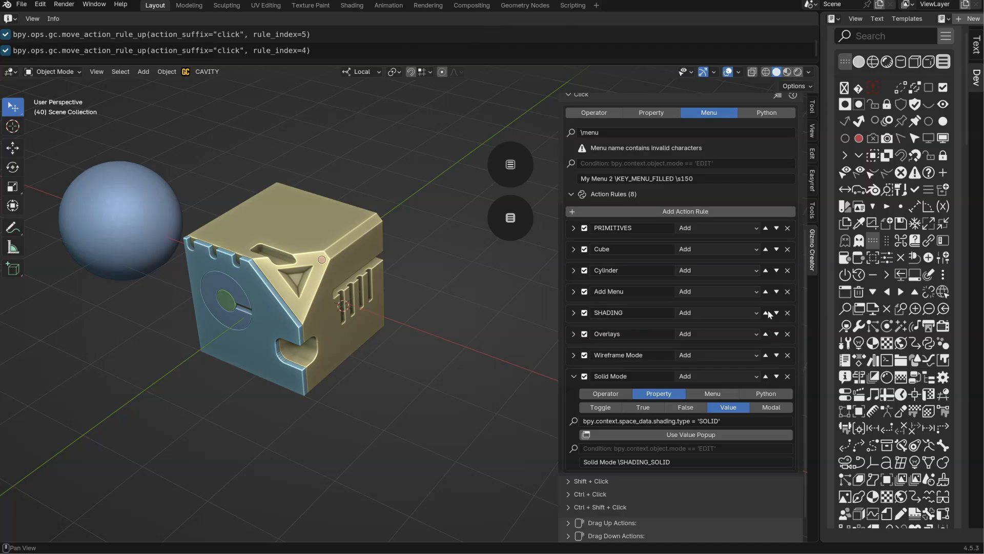
pyautogui.click(766, 291)
pyautogui.click(766, 271)
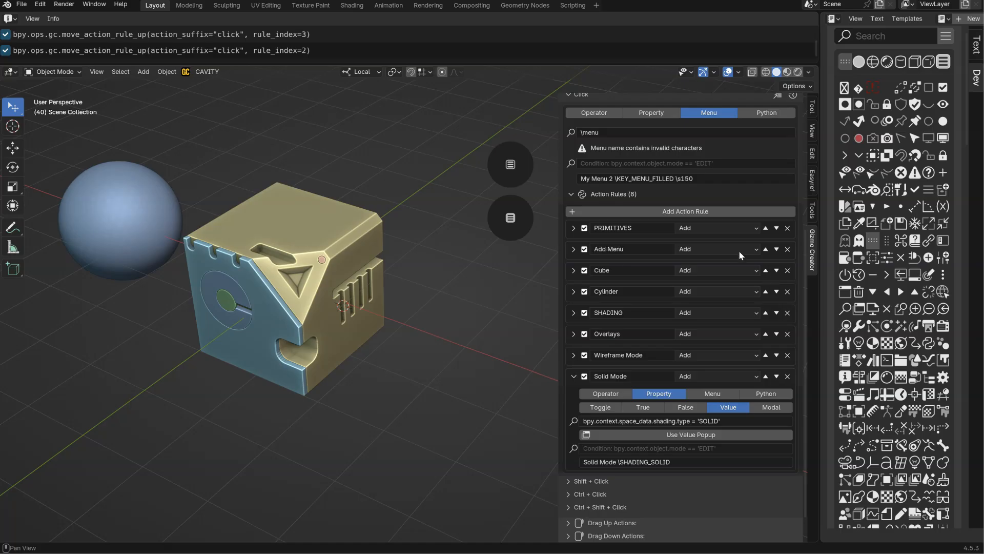
# Try the Add Menu entry in the gizmo's popup menu, and check the popup with the Add Menu rule disabled and re-enabled.
pyautogui.click(511, 221)
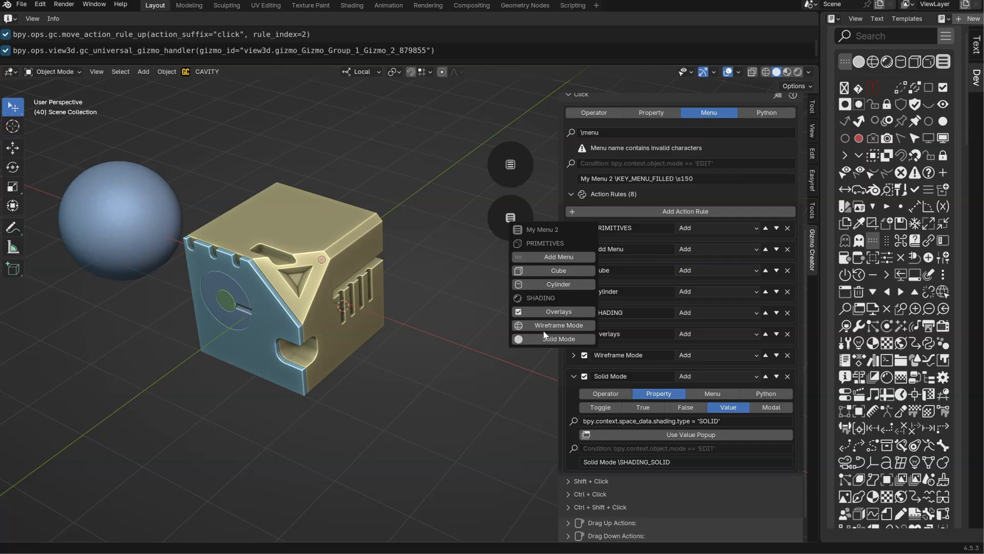
pyautogui.click(554, 259)
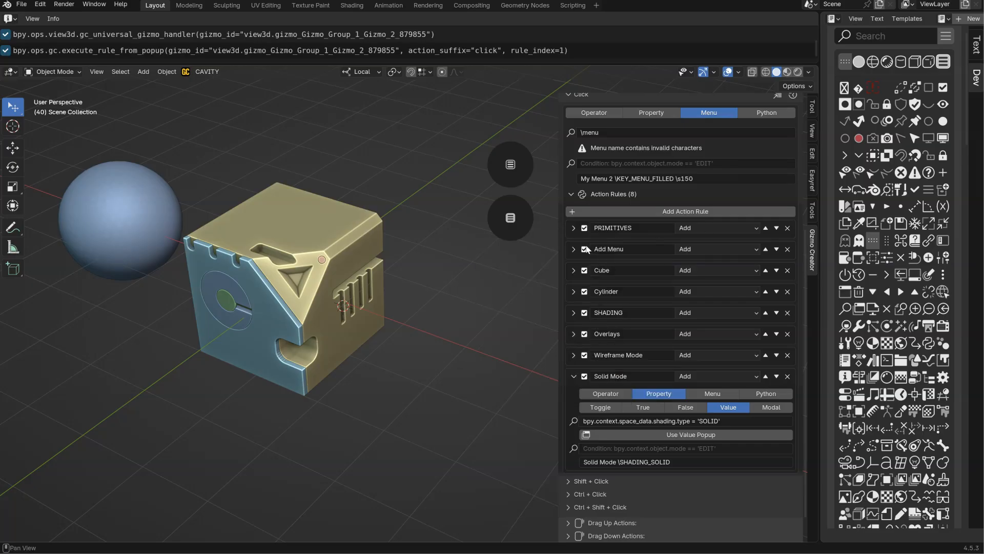
pyautogui.click(585, 250)
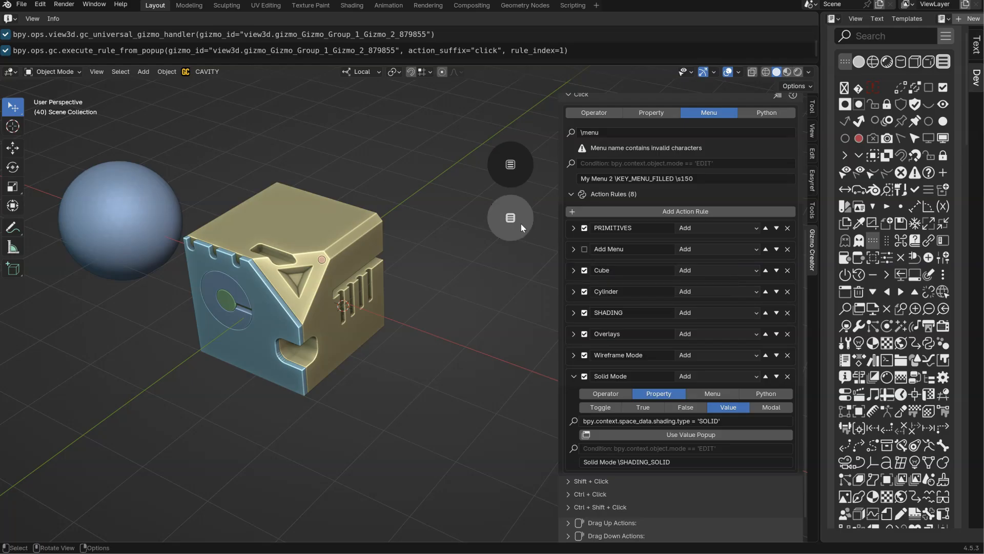
pyautogui.click(520, 223)
pyautogui.click(584, 249)
pyautogui.click(518, 222)
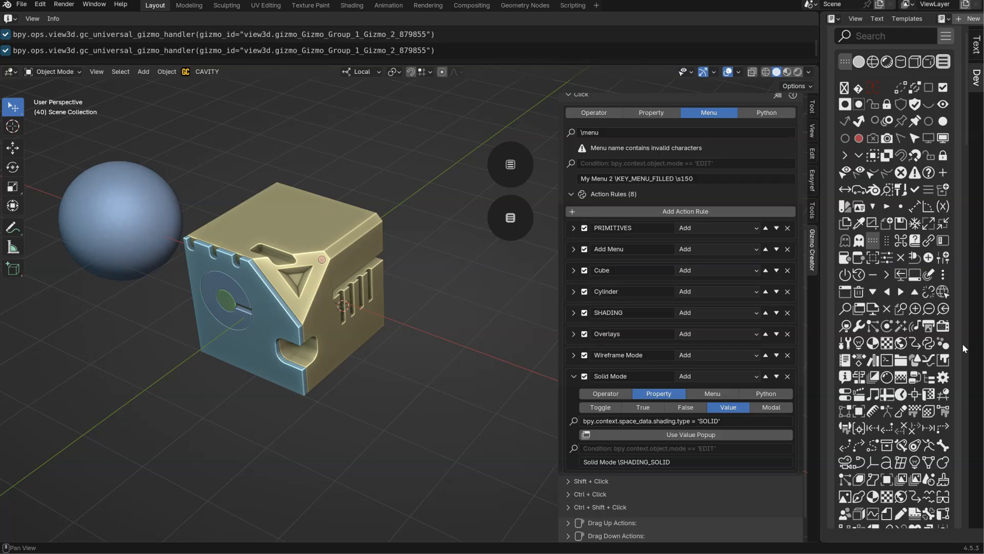
# Open the Properties editor beside the Text Editor, widen it and show the Render properties.
pyautogui.hotkey('shift', 'F7')
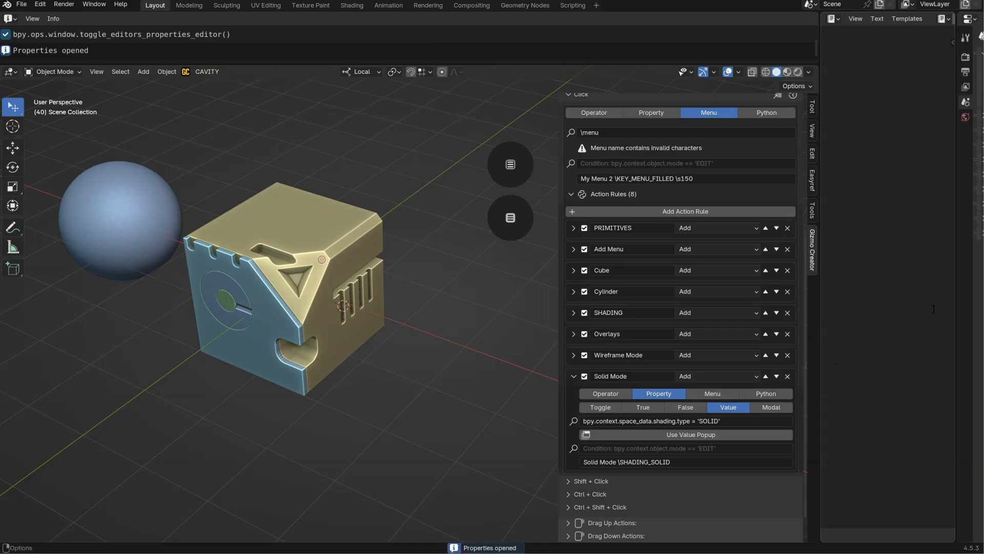
pyautogui.moveTo(956, 155); pyautogui.dragTo(837, 185)
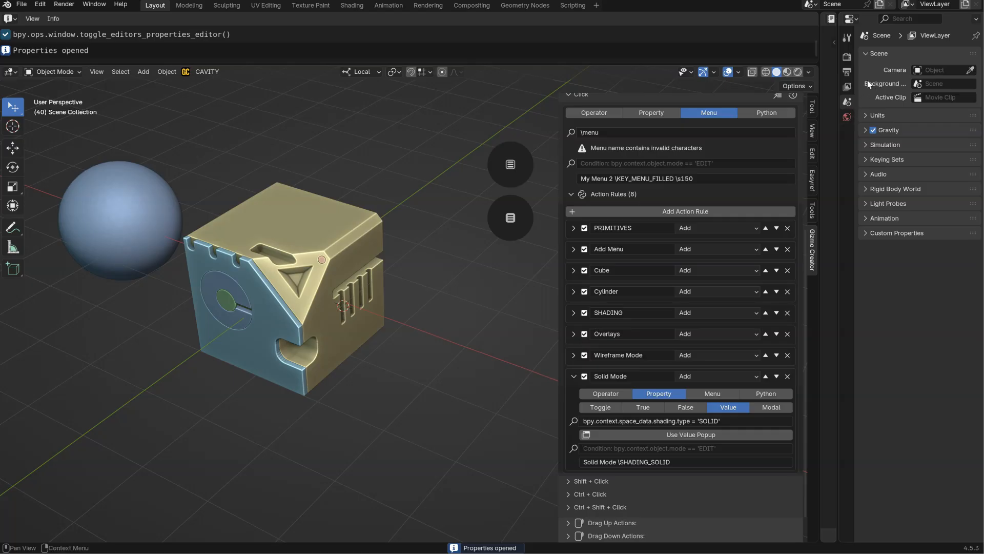
pyautogui.click(847, 57)
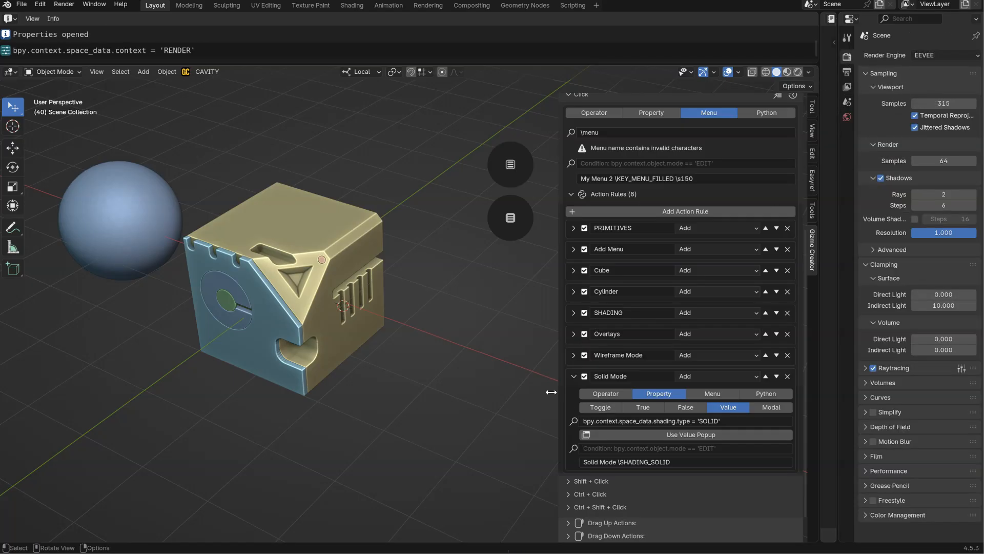
# Collapse the Solid Mode rule and add an action rule in Add mode named RENDERING.
pyautogui.click(574, 375)
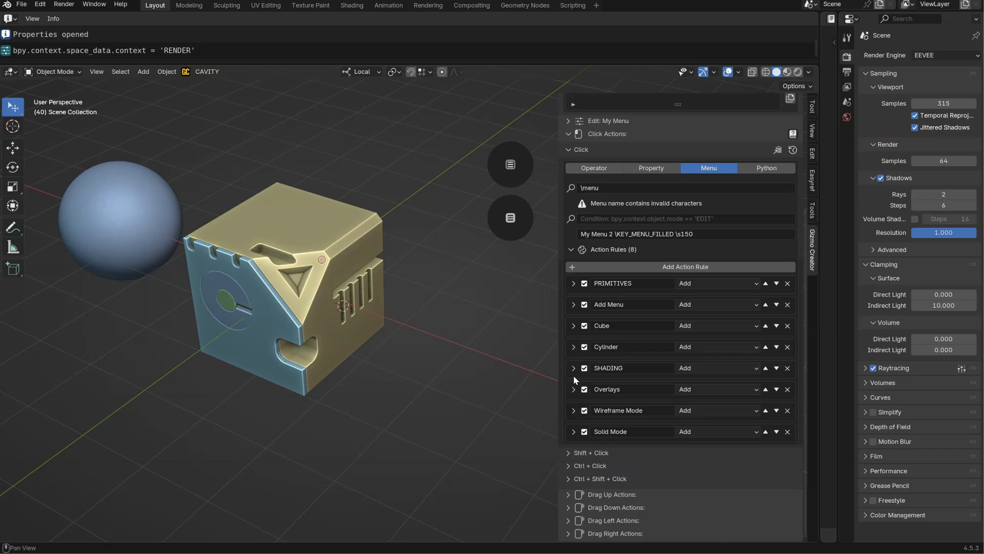
pyautogui.click(677, 267)
pyautogui.click(705, 453)
pyautogui.click(689, 495)
pyautogui.click(636, 451)
pyautogui.write('RND')
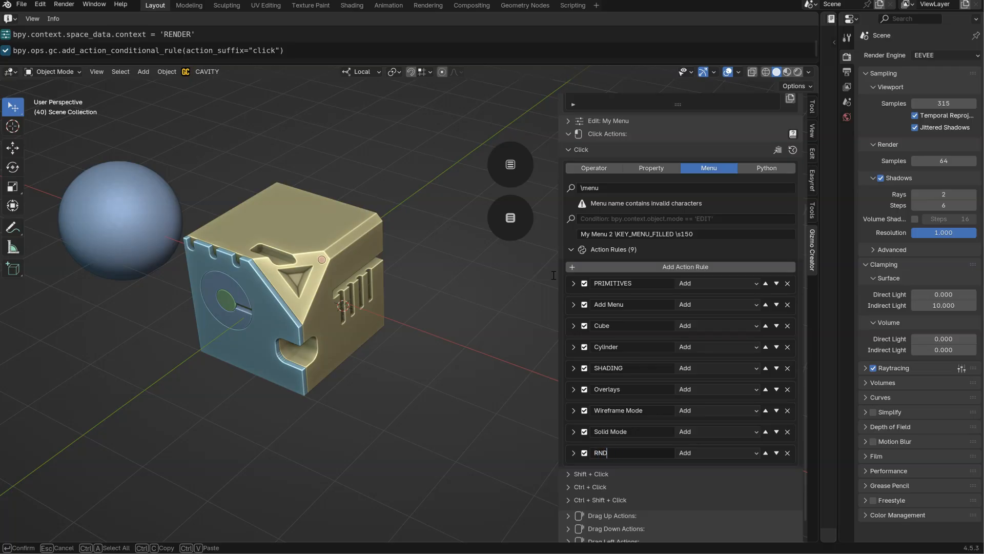
pyautogui.write('EENDERING')
pyautogui.press('Return')
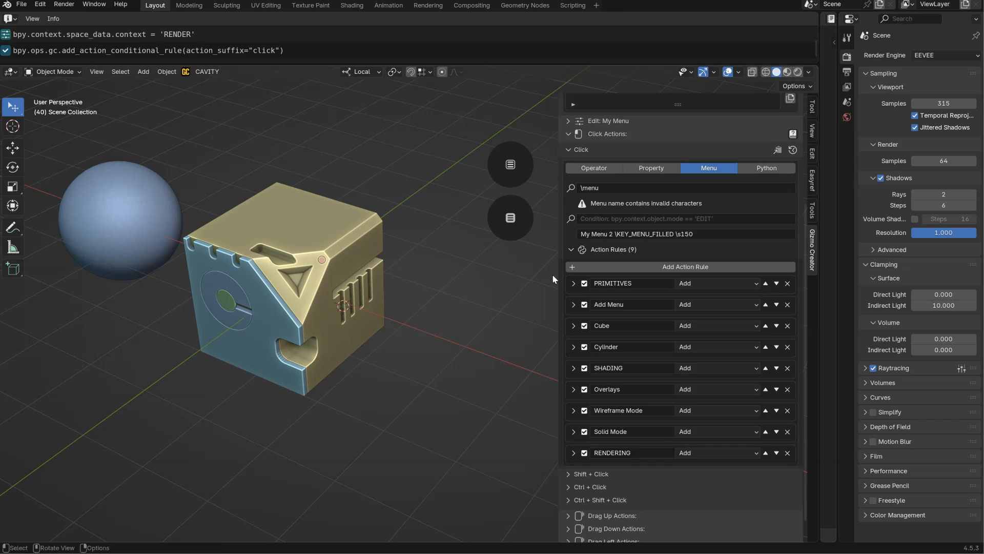
# Make the RENDERING rule a "label" operator and copy its name into the description.
pyautogui.click(573, 453)
pyautogui.scroll(-3, 615, 420)
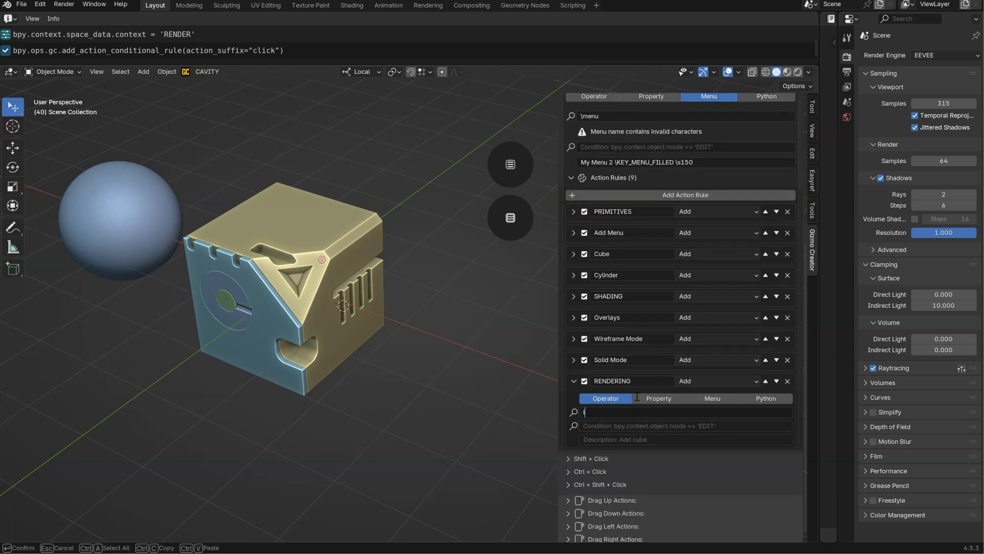
pyautogui.press('Return')
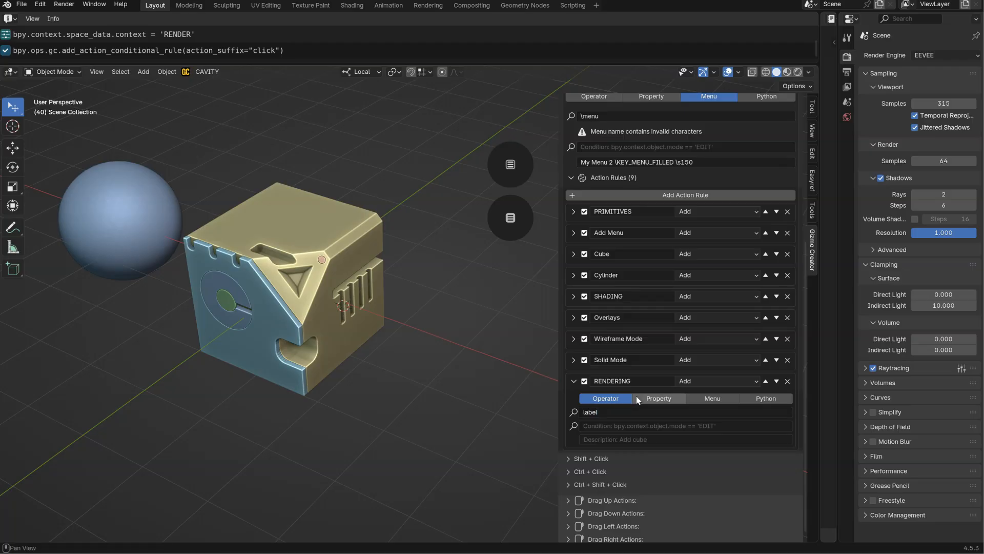
pyautogui.click(639, 386)
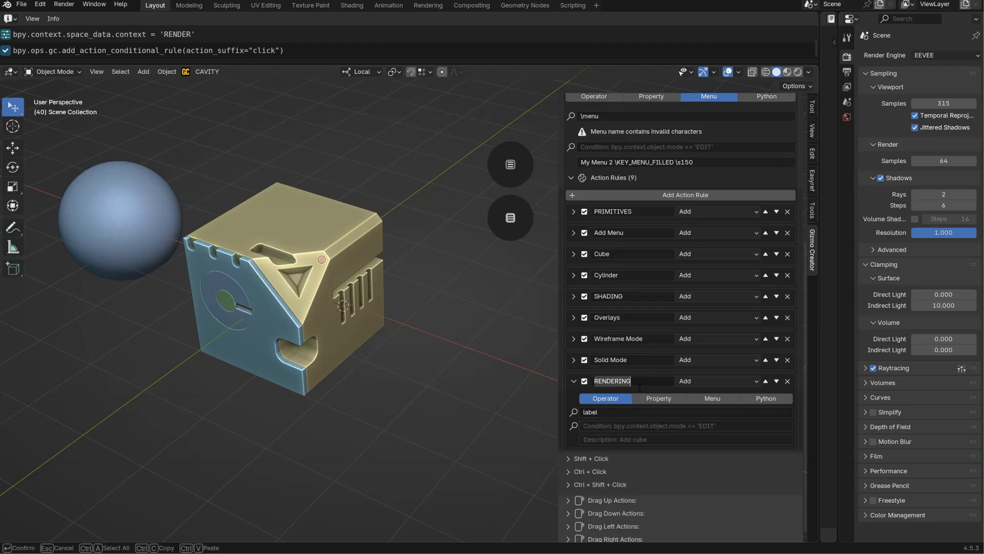
pyautogui.hotkey('ctrl', 'c')
pyautogui.click(601, 444)
pyautogui.hotkey('ctrl', 'v')
pyautogui.press('Return')
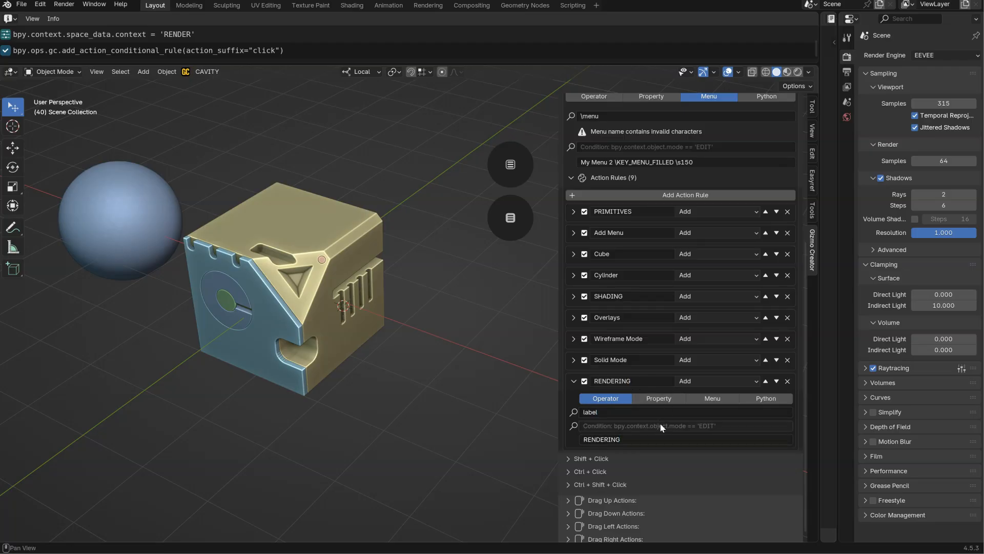
# Widen the Text Editor, show its Icon Viewer, search for "rend" and copy the name of the RESTRICT_RENDER_OFF icon.
pyautogui.moveTo(820, 208); pyautogui.dragTo(697, 208)
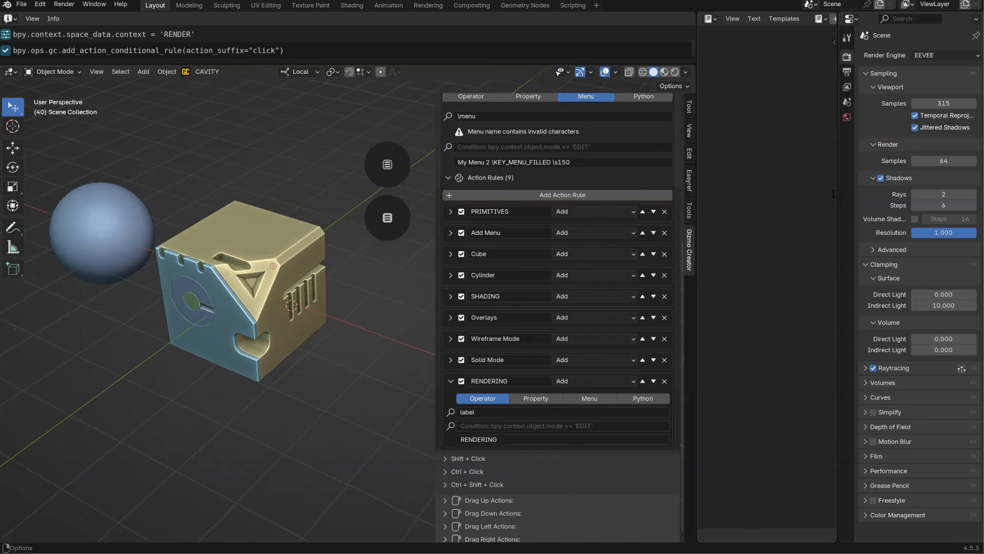
pyautogui.click(834, 44)
pyautogui.keyDown('ctrl'); pyautogui.moveTo(762, 164); pyautogui.dragTo(750, 221, button='middle'); pyautogui.keyUp('ctrl')
pyautogui.click(742, 52)
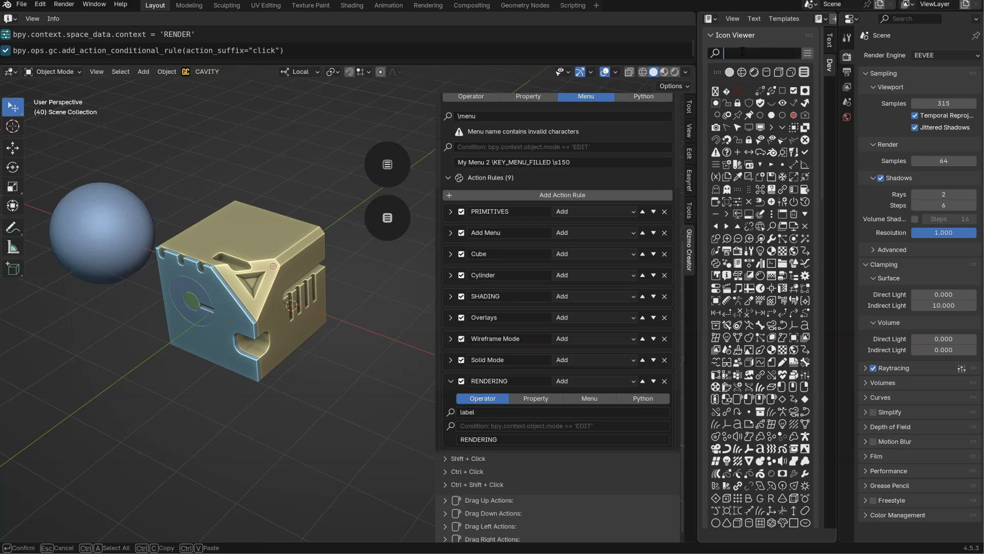
pyautogui.write('rend')
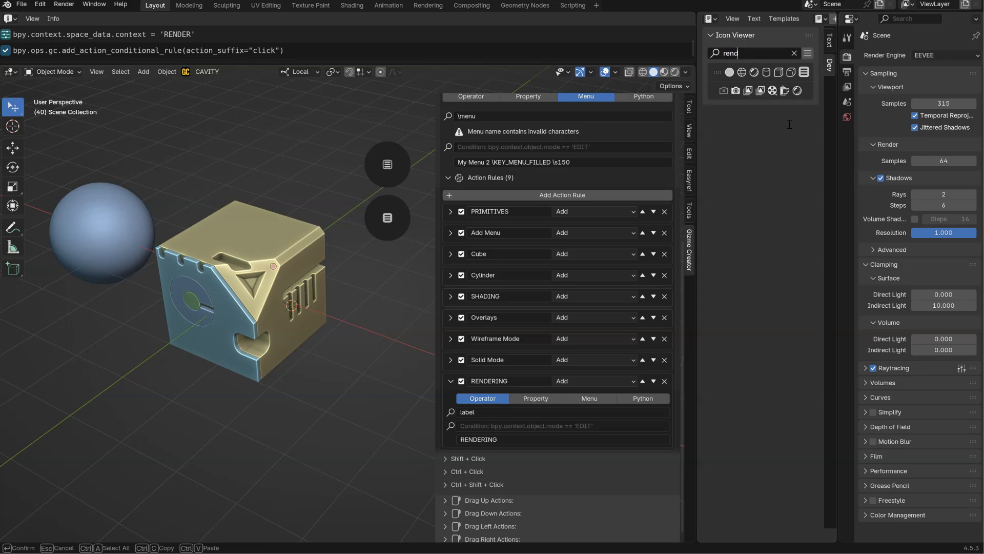
pyautogui.press('Return')
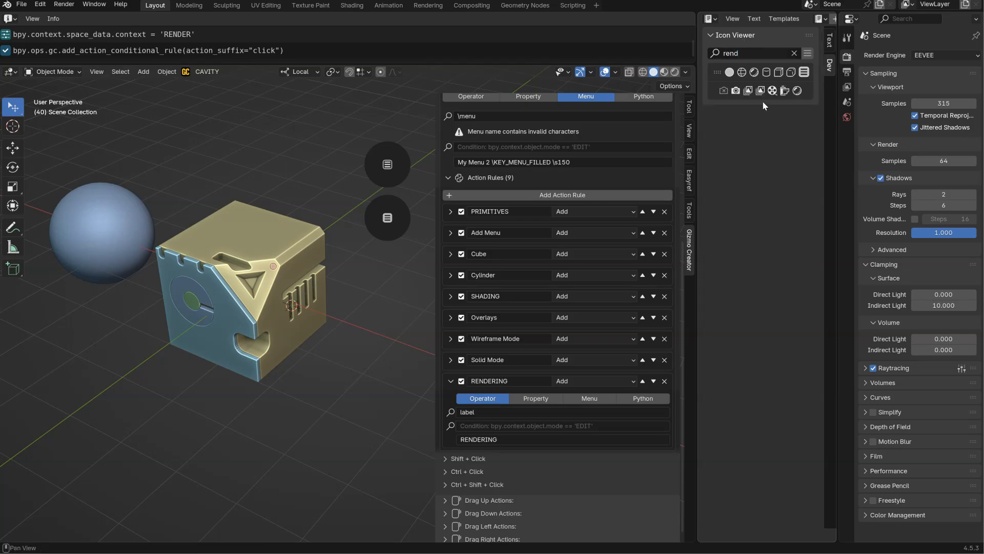
pyautogui.click(737, 94)
# Search the Icon Viewer for "came" and copy the name of the OUTLINER_OB_CAMERA icon.
pyautogui.click(749, 55)
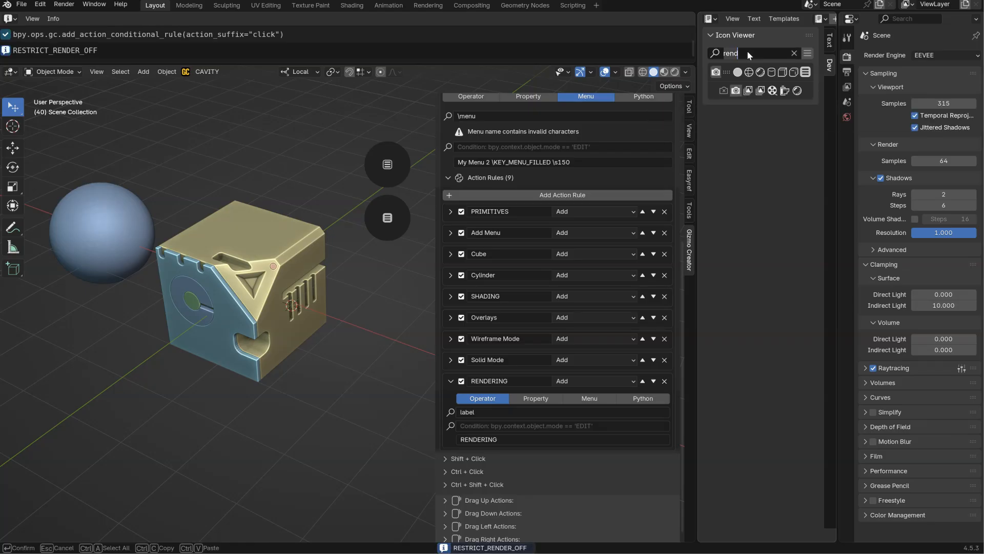
pyautogui.press('BackSpace')
pyautogui.press('BackSpace')
pyautogui.press('BackSpace')
pyautogui.press('BackSpace')
pyautogui.write('came')
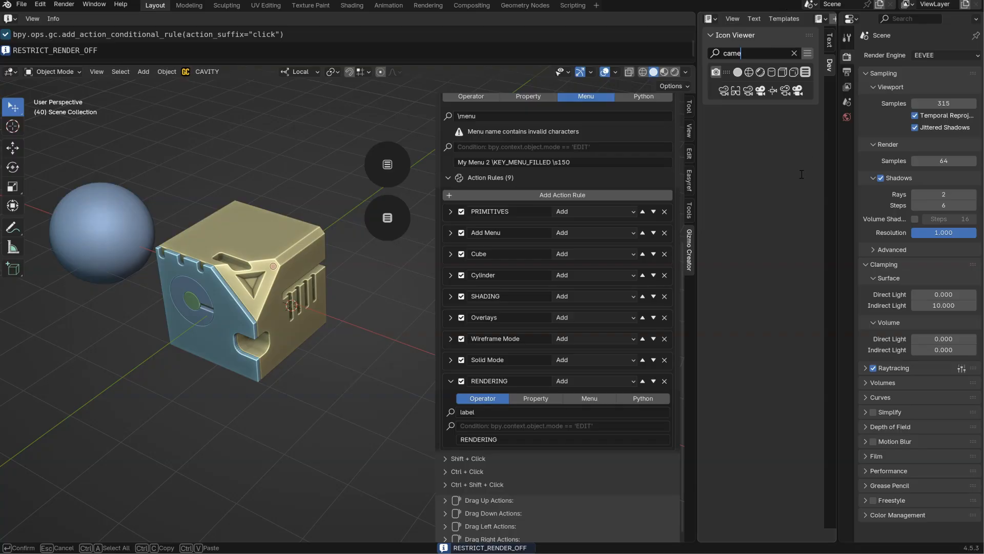
pyautogui.press('Return')
pyautogui.click(724, 91)
pyautogui.click(760, 90)
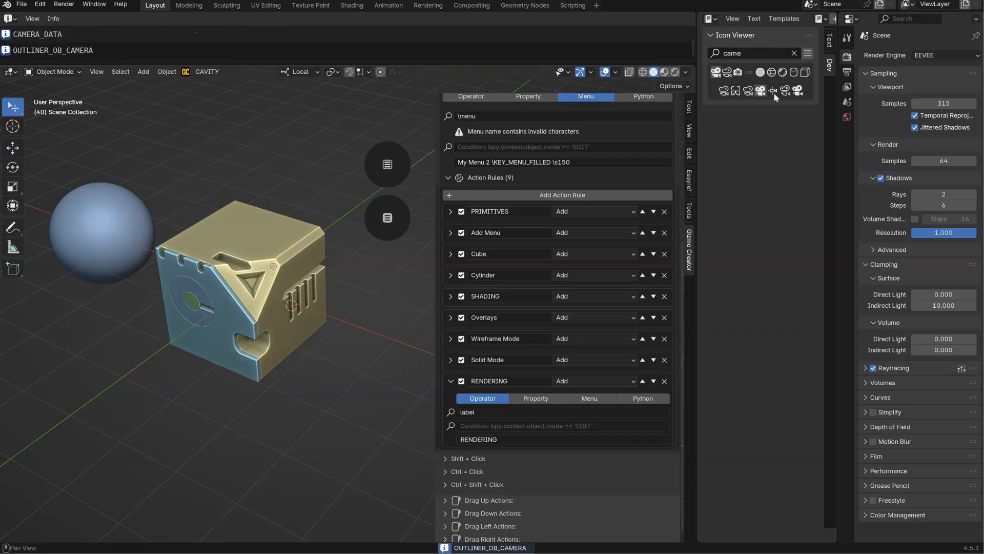
# Append "\OUTLINER_OB_CAMERA" to the RENDERING description and check the section in the gizmo's popup menu.
pyautogui.doubleClick(518, 440)
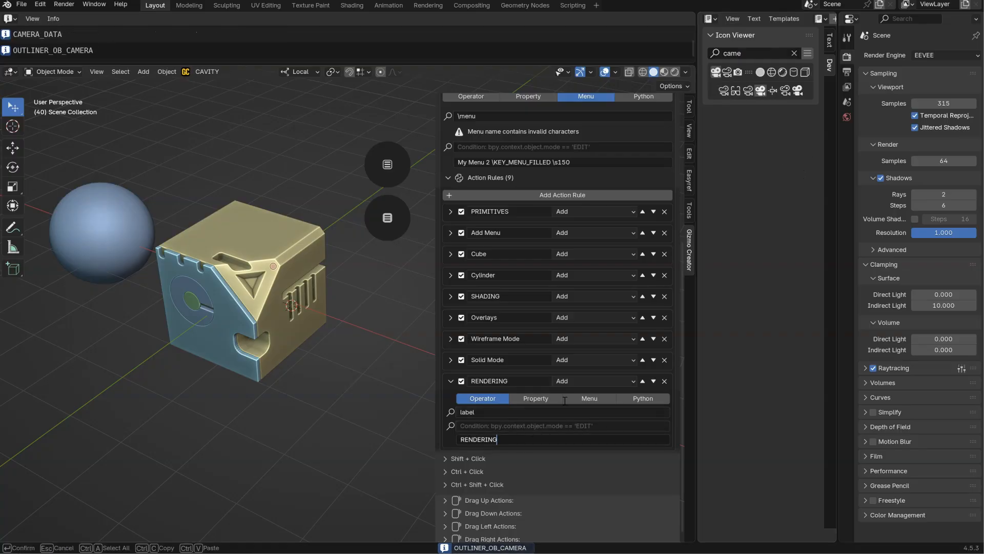
pyautogui.hotkey('ctrl', 'v')
pyautogui.press('Return')
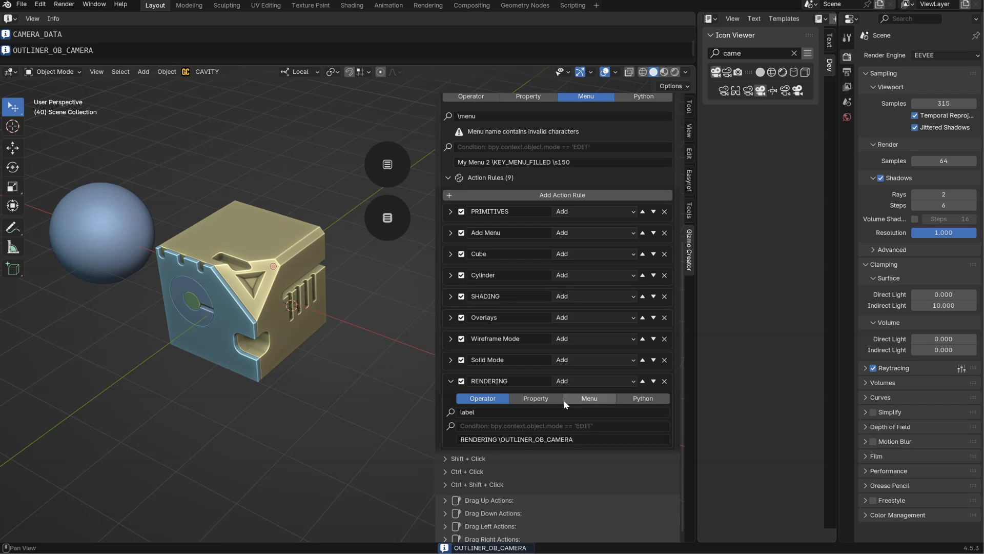
pyautogui.click(388, 217)
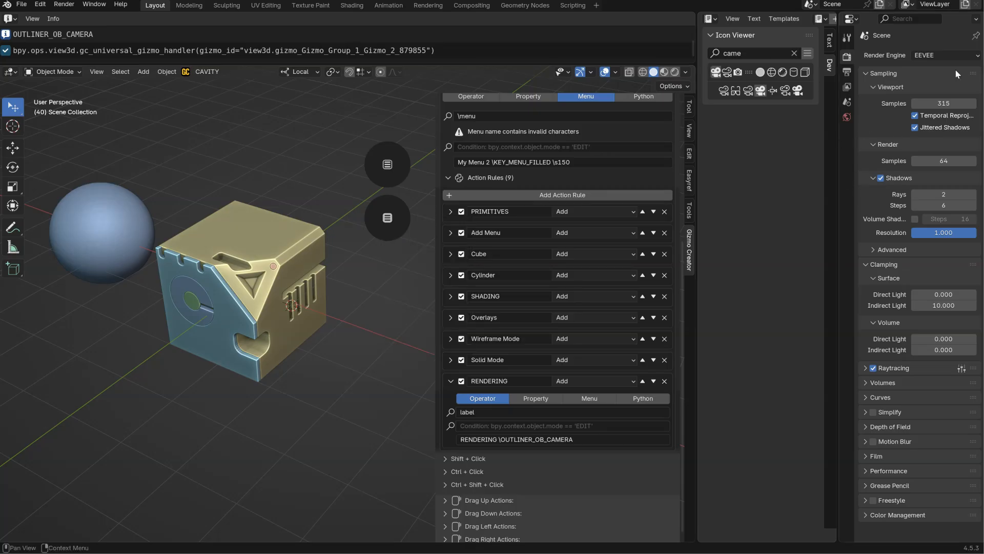
# Reselect EEVEE as the render engine and copy the logged render engine command from the Info log.
pyautogui.click(929, 55)
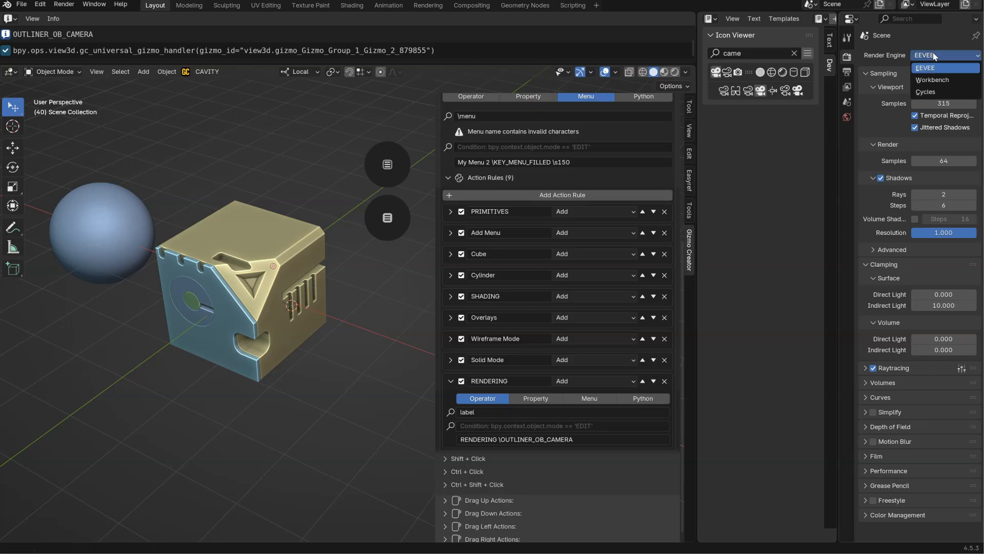
pyautogui.click(926, 68)
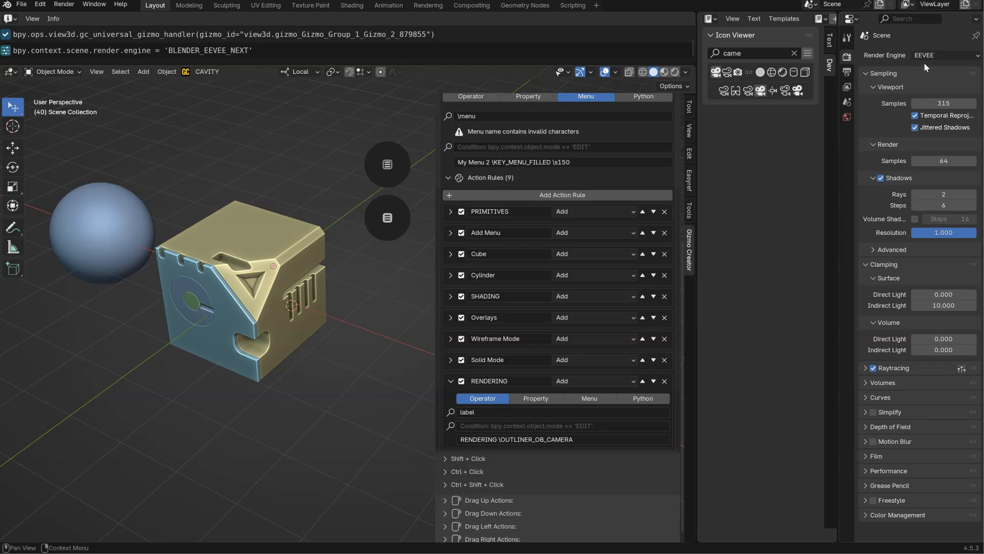
pyautogui.click(160, 49)
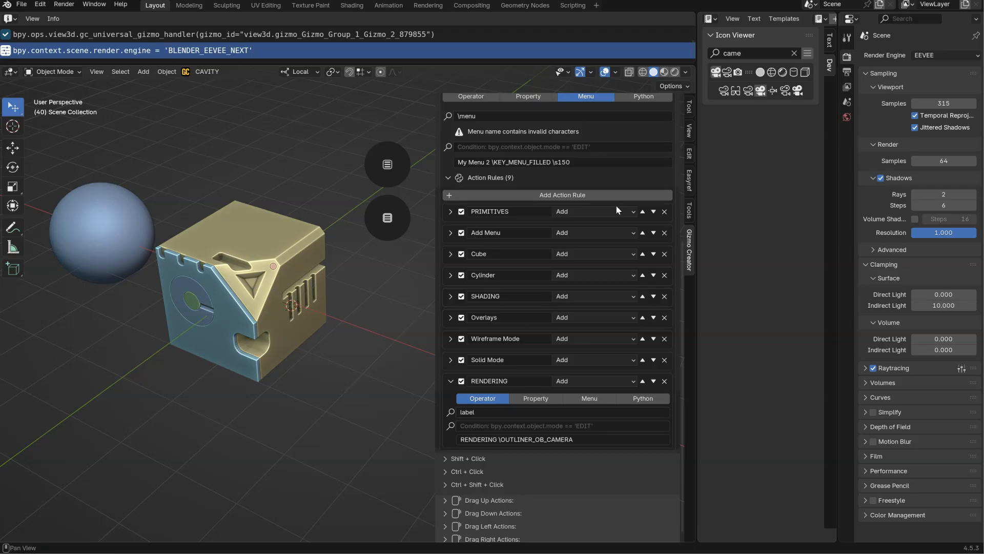
# Collapse the RENDERING rule and add an action rule in Add mode named Render Engine.
pyautogui.click(450, 382)
pyautogui.click(568, 245)
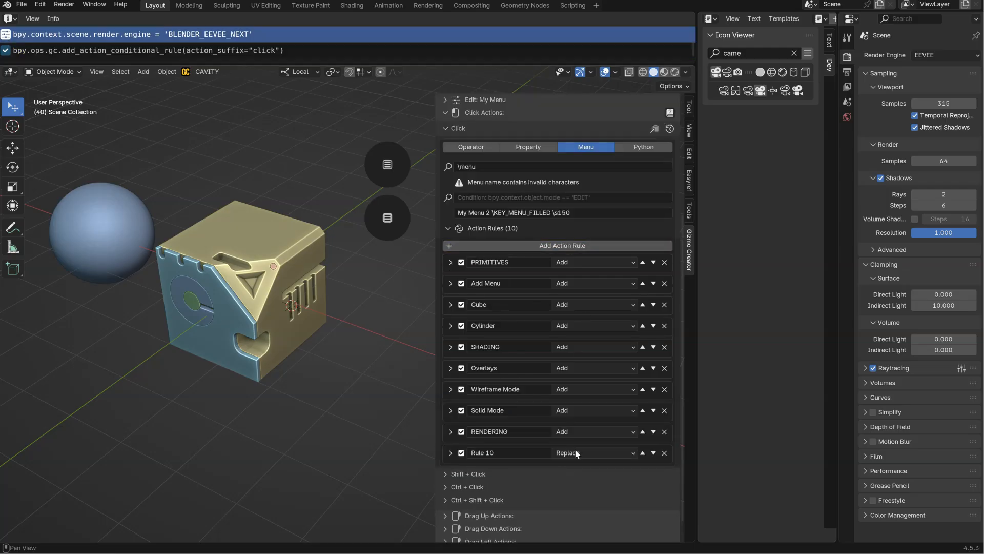
pyautogui.click(584, 454)
pyautogui.click(563, 492)
pyautogui.click(514, 453)
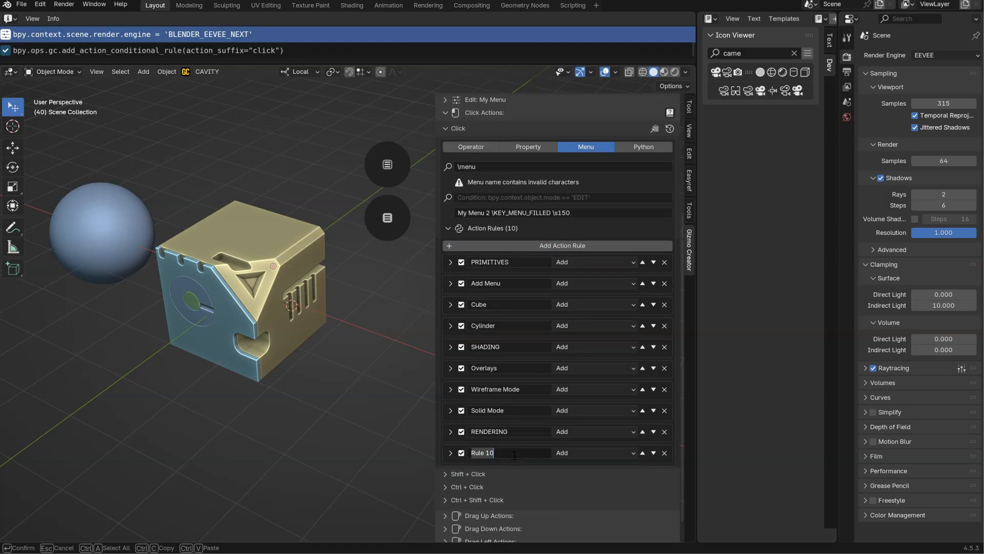
pyautogui.write('Re')
pyautogui.press('Return')
# Make the Render Engine rule a Property action with the path bpy.context.scene.render.engine, removing the value assignment from the pasted command.
pyautogui.click(448, 453)
pyautogui.moveTo(538, 389); pyautogui.dragTo(542, 213, button='middle')
pyautogui.click(536, 393)
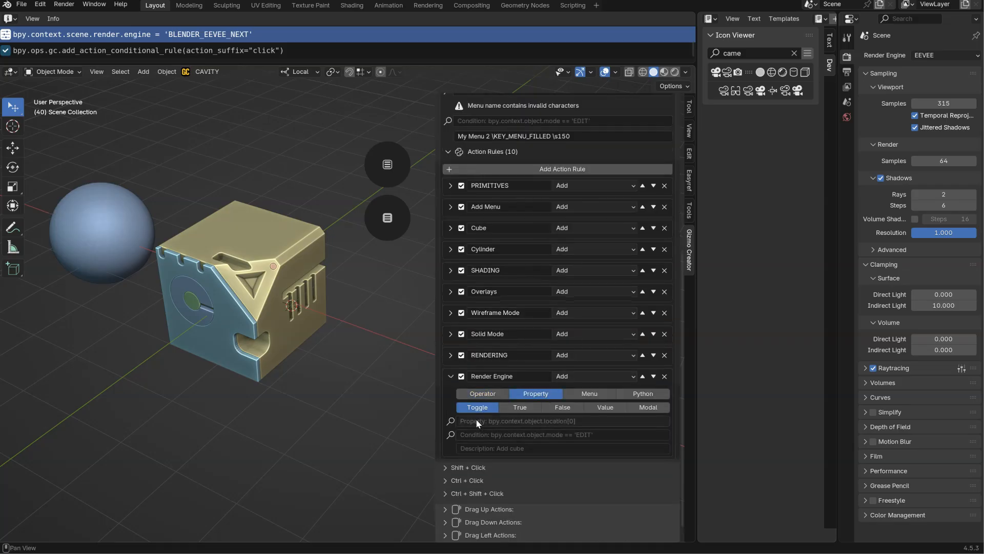
pyautogui.click(528, 421)
pyautogui.hotkey('ctrl', 'v')
pyautogui.click(584, 421)
pyautogui.moveTo(556, 421); pyautogui.dragTo(635, 421)
pyautogui.press('BackSpace')
pyautogui.press('Return')
# Copy the Render Engine rule's name into its description.
pyautogui.click(529, 380)
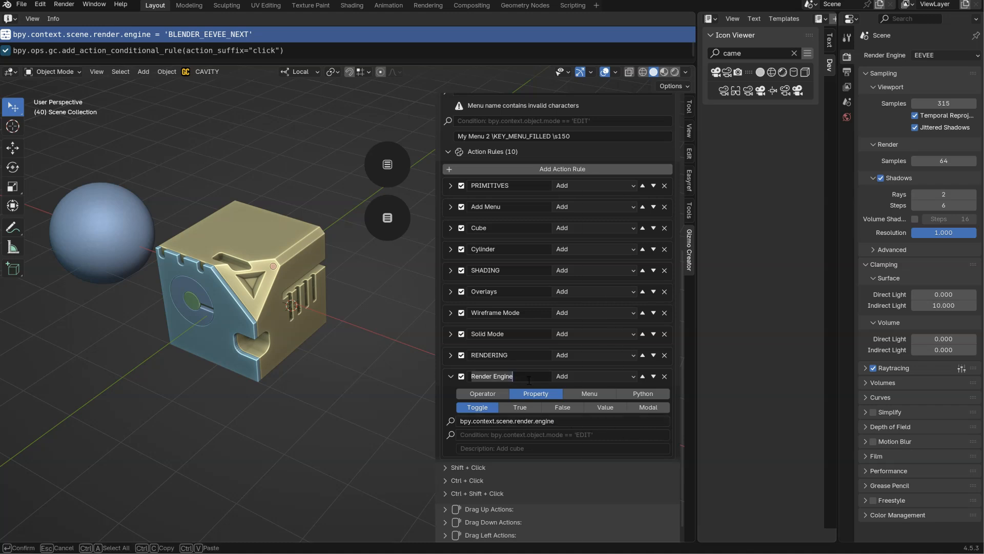
pyautogui.click(500, 450)
pyautogui.hotkey('ctrl', 'v')
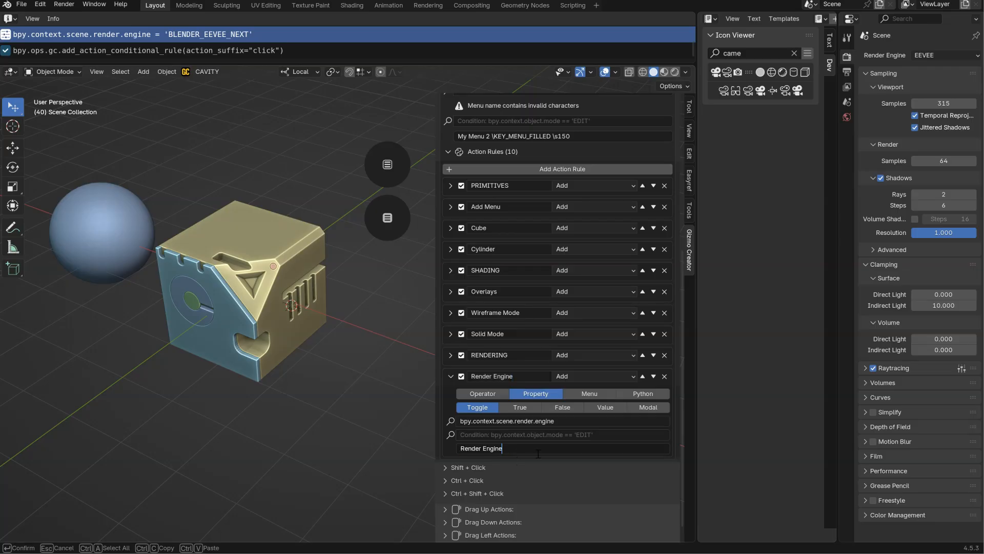
pyautogui.press('Return')
# Check the Render Engine entry and its list of engines in the gizmo's popup menu.
pyautogui.click(394, 233)
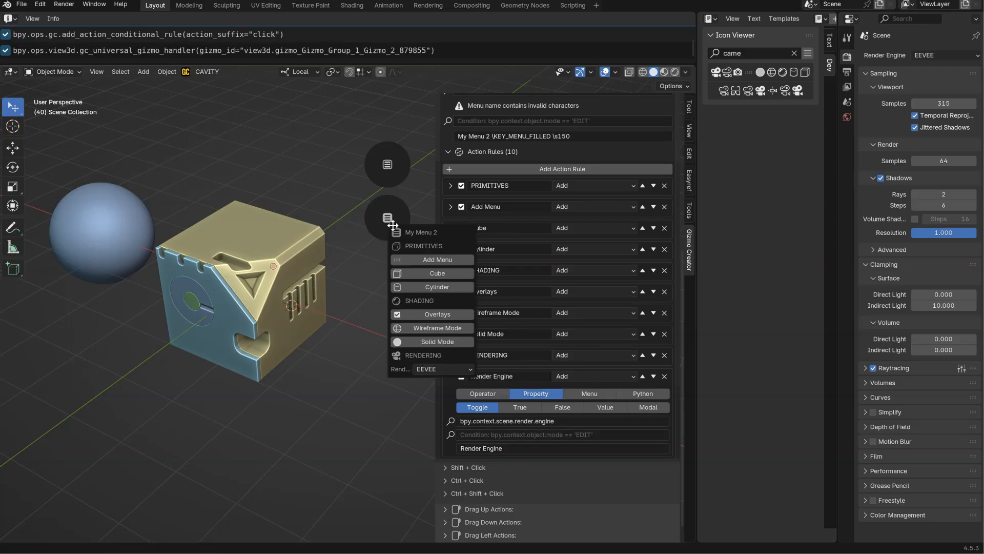
pyautogui.click(439, 371)
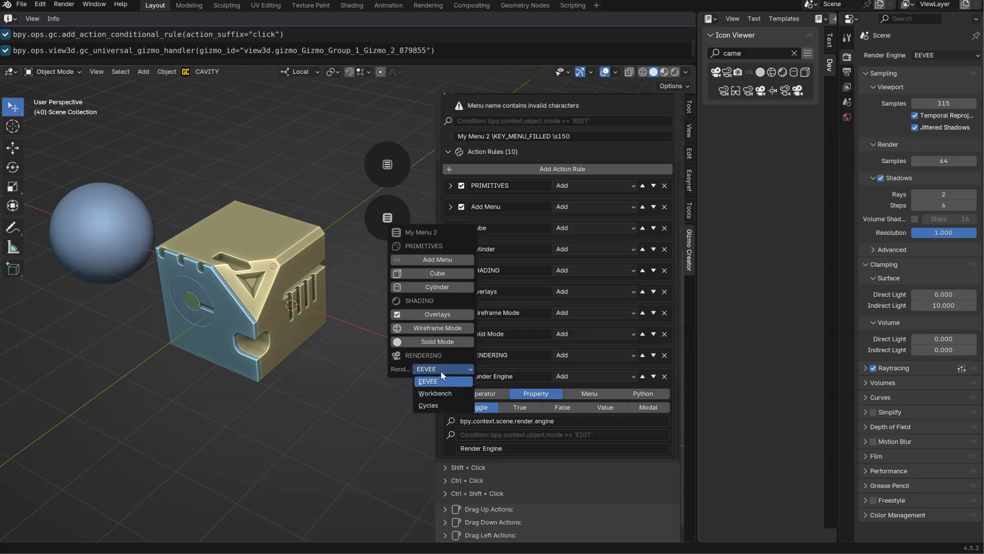
pyautogui.click(389, 224)
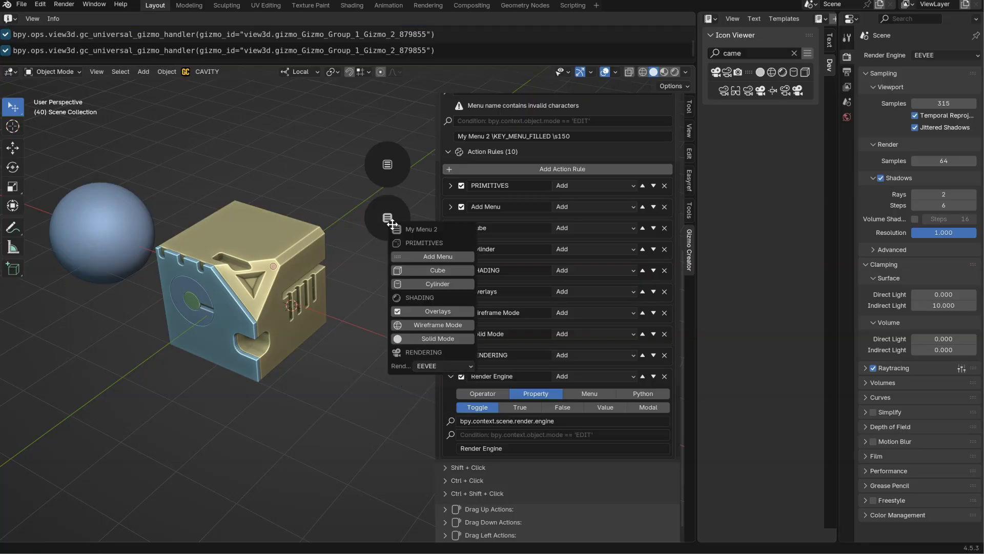
# Change the width code in the My Menu 2 description to \s200 and check the wider popup menu.
pyautogui.scroll(4, 512, 154)
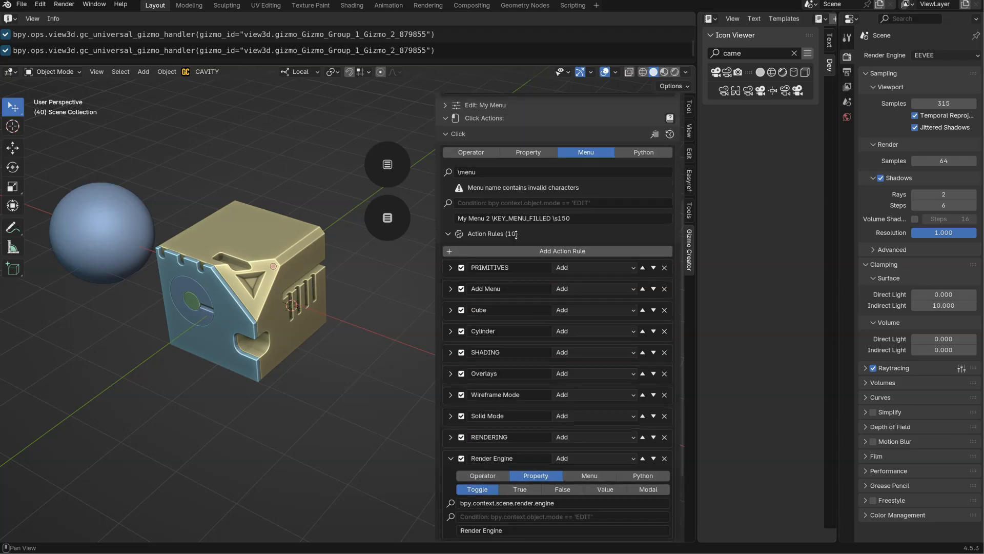
pyautogui.click(582, 214)
pyautogui.click(562, 216)
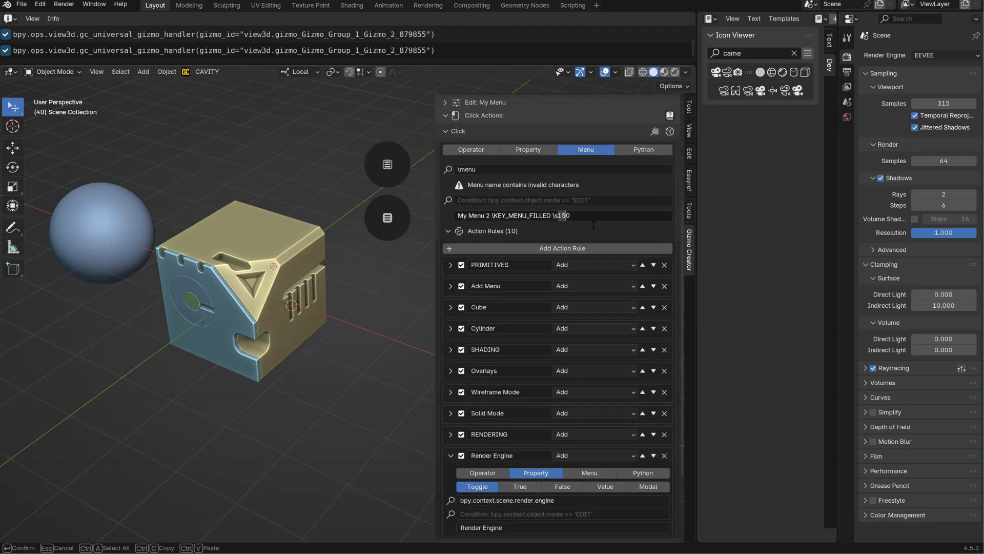
pyautogui.write('20')
pyautogui.press('Return')
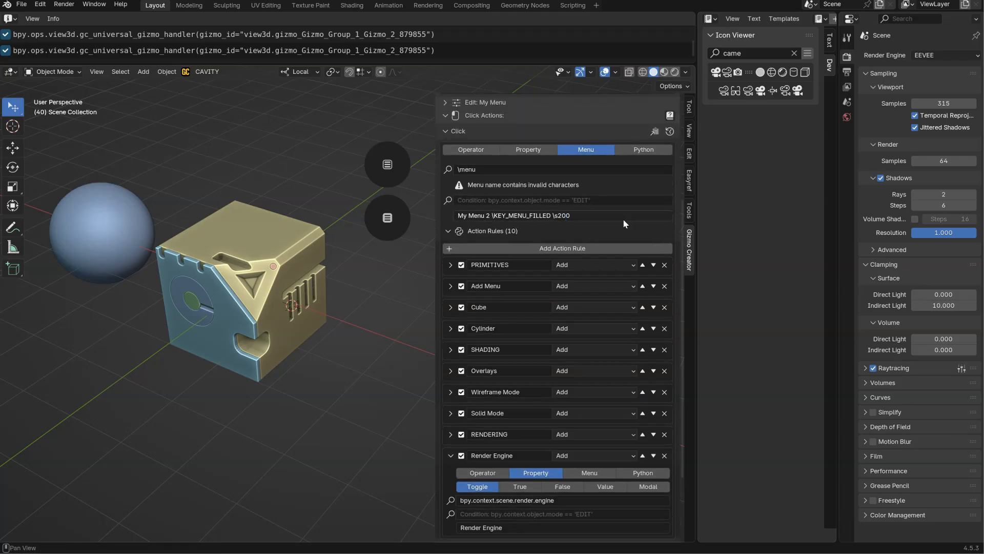
pyautogui.click(388, 220)
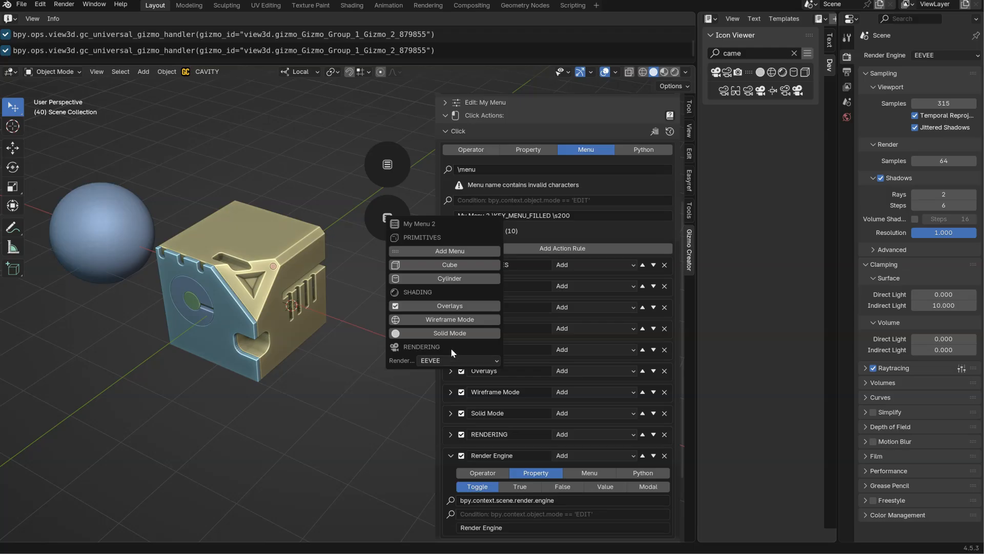
# Shorten the Render Engine rule's description to Engine.
pyautogui.scroll(-4, 544, 355)
pyautogui.click(492, 435)
pyautogui.moveTo(483, 434); pyautogui.dragTo(462, 435)
pyautogui.press('BackSpace')
pyautogui.press('Return')
# Test the Engine list in the gizmo's popup menu by switching to Cycles and back to EEVEE.
pyautogui.click(388, 219)
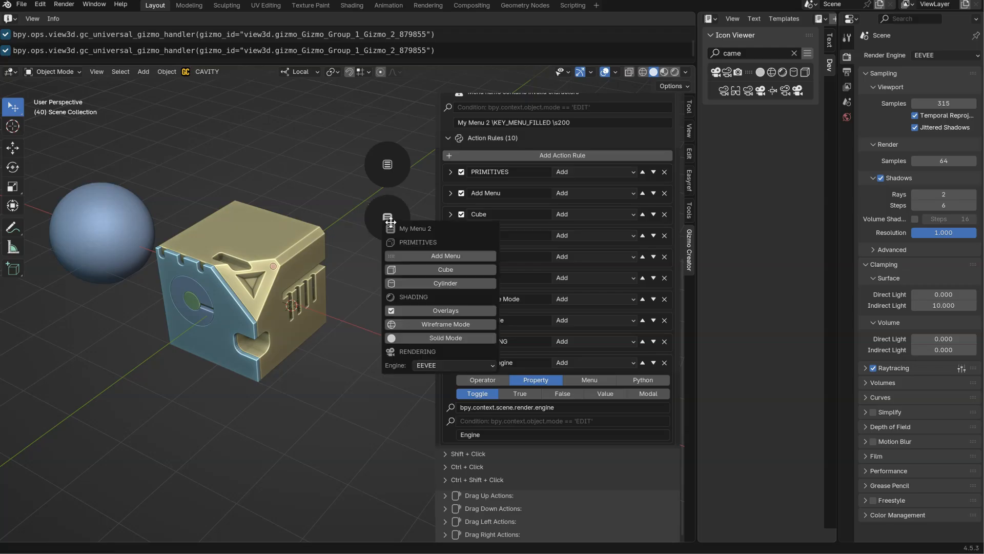
pyautogui.click(447, 366)
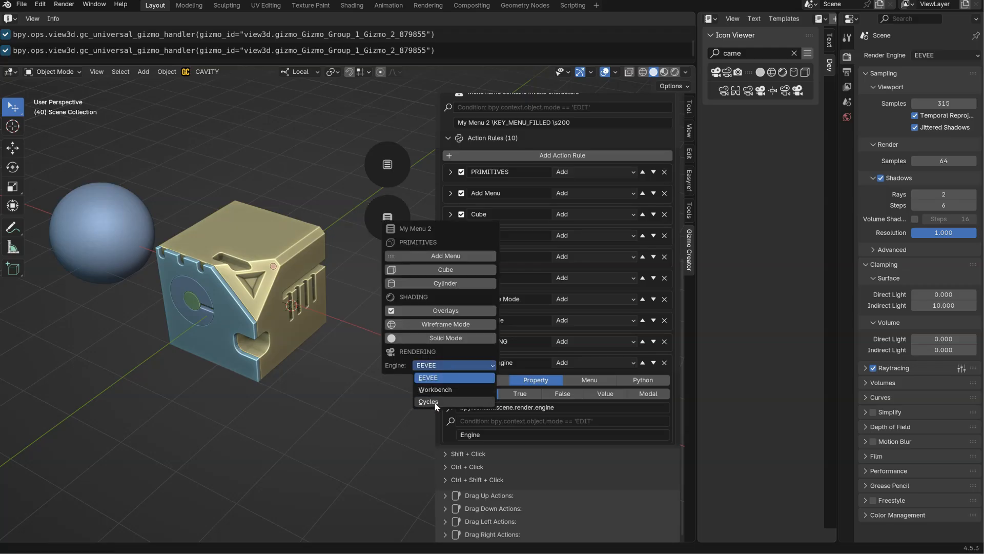
pyautogui.click(436, 402)
pyautogui.click(440, 365)
pyautogui.click(439, 377)
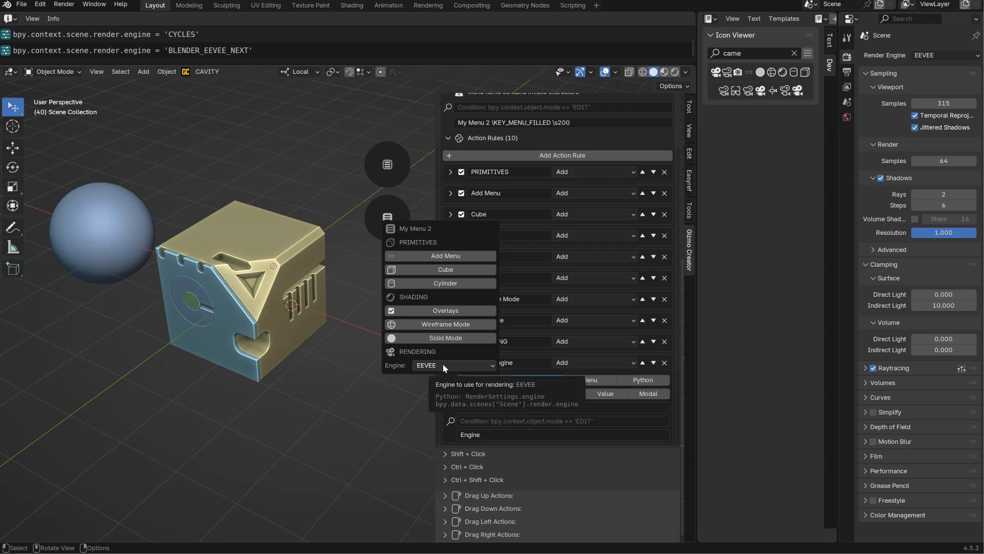
pyautogui.click(405, 215)
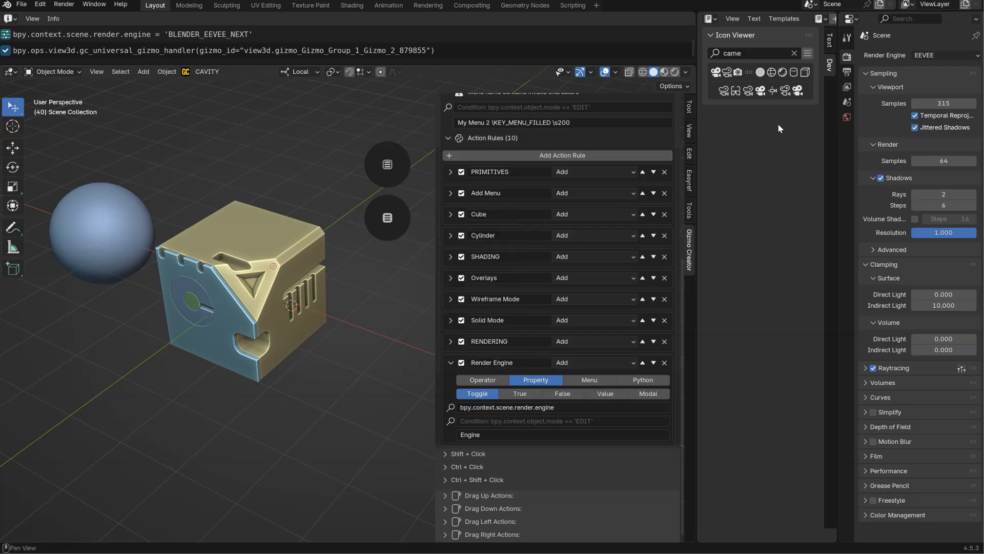
# Collapse the Render Engine rule and add a Property action rule named Viewport Samples.
pyautogui.click(450, 363)
pyautogui.click(558, 224)
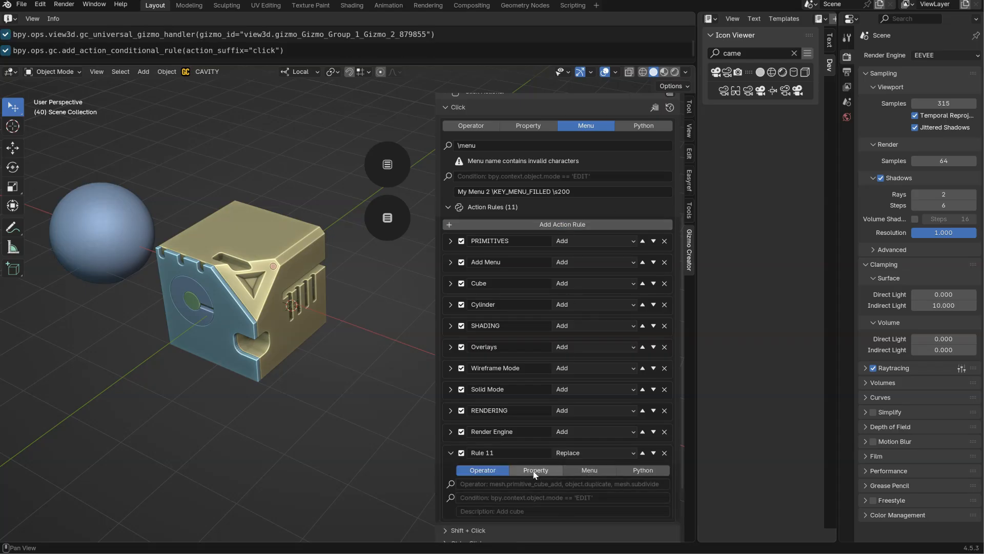
pyautogui.click(536, 471)
pyautogui.click(513, 449)
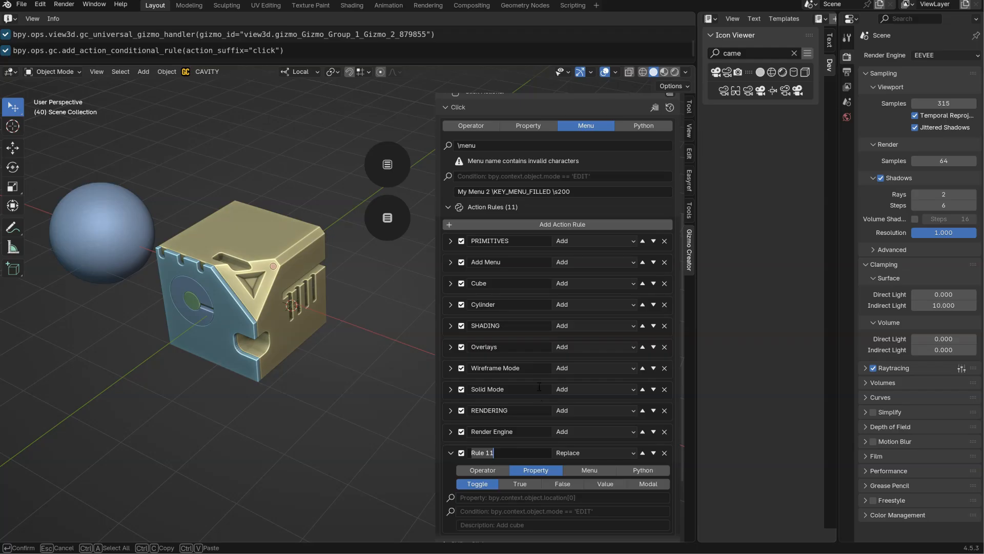
pyautogui.write('E')
pyautogui.write('Viewport')
pyautogui.press('BackSpace')
pyautogui.press('BackSpace')
pyautogui.press('BackSpace')
pyautogui.press('BackSpace')
pyautogui.press('BackSpace')
pyautogui.press('BackSpace')
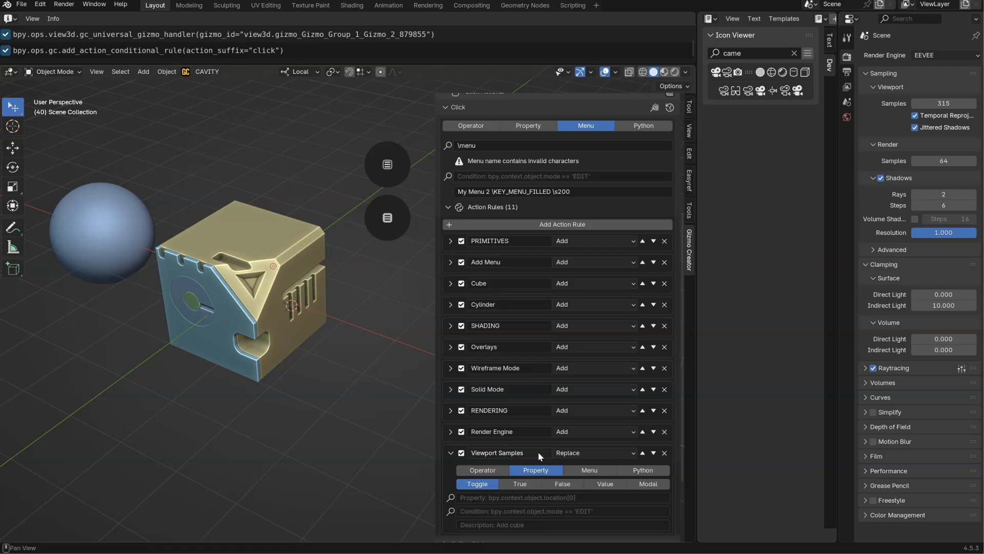
# Set the Viewport Samples rule to Add mode and copy its name into its description.
pyautogui.hotkey('ctrl', 'a')
pyautogui.hotkey('ctrl', 'c')
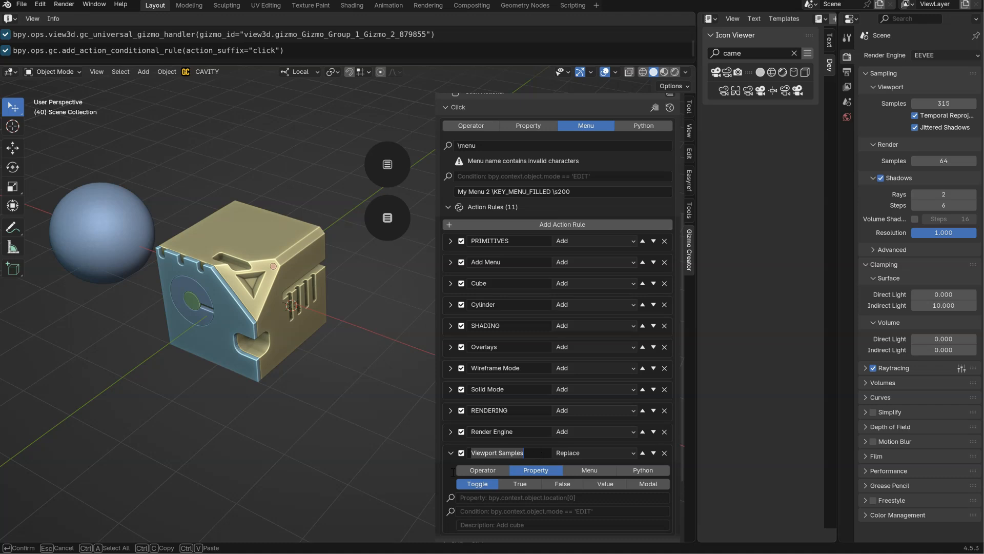
pyautogui.press('Return')
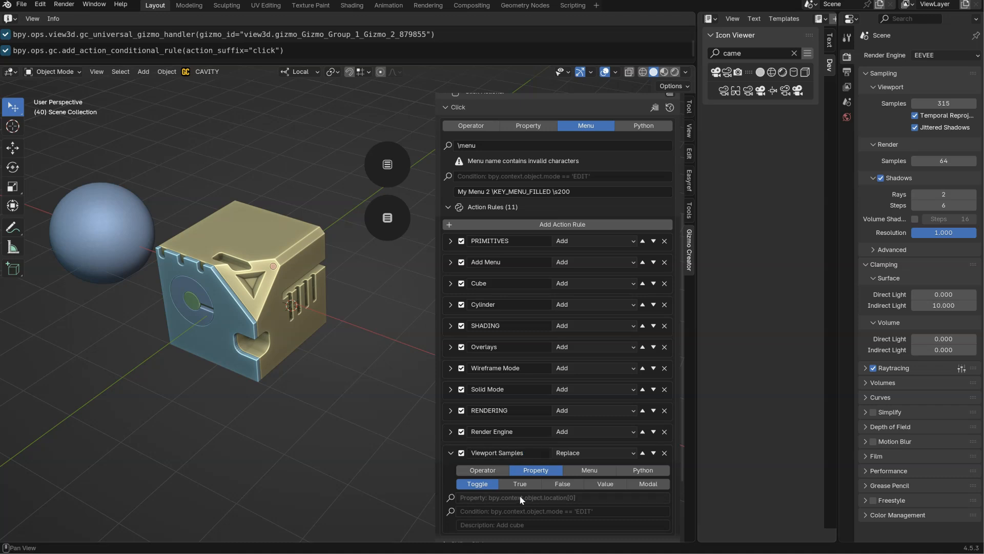
pyautogui.scroll(-5, 595, 358)
pyautogui.click(594, 358)
pyautogui.click(568, 405)
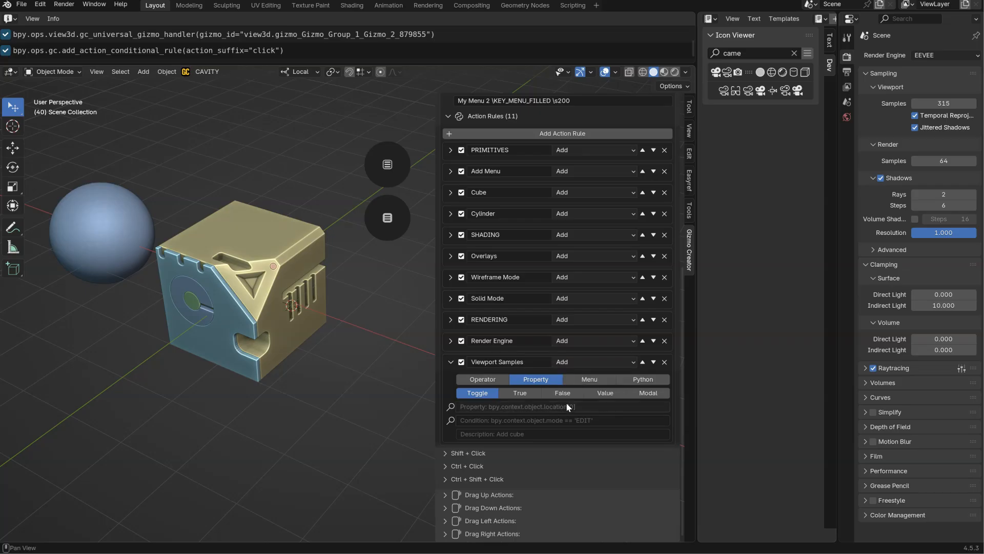
pyautogui.click(482, 433)
pyautogui.hotkey('ctrl', 'v')
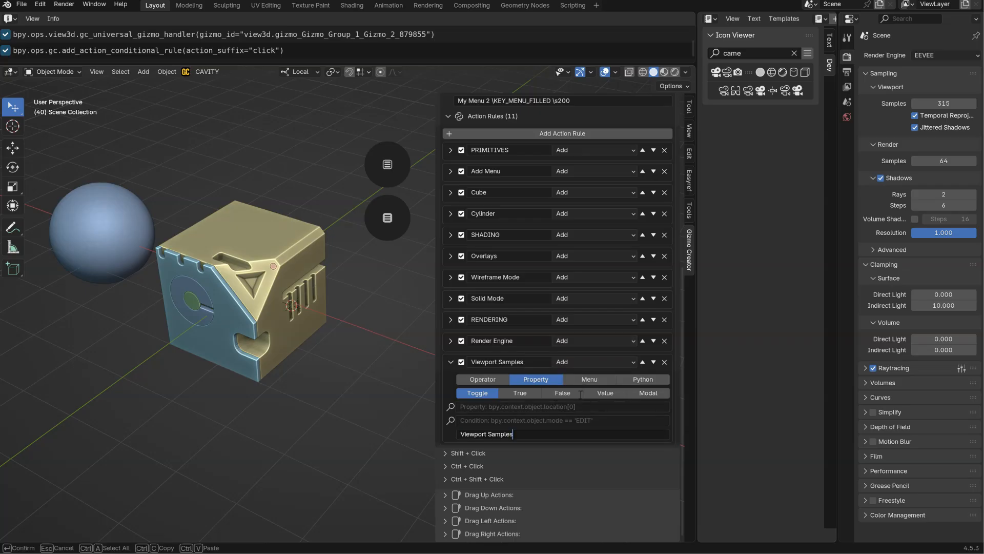
pyautogui.press('Return')
# Make Viewport Samples a Value property with the path bpy.context.scene.eevee.taa_samples, copied from the logged samples command without its value assignment.
pyautogui.click(945, 104)
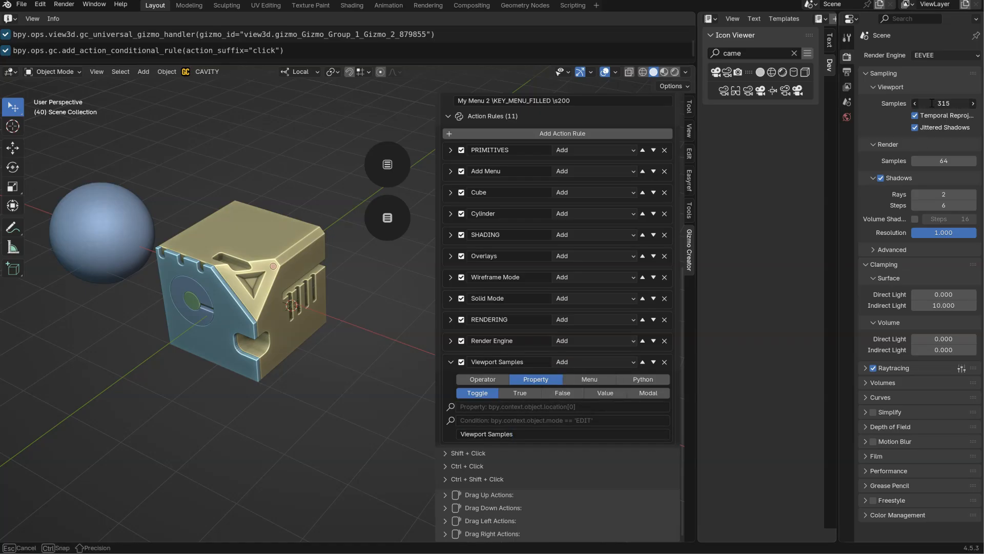
pyautogui.press('Return')
pyautogui.click(143, 57)
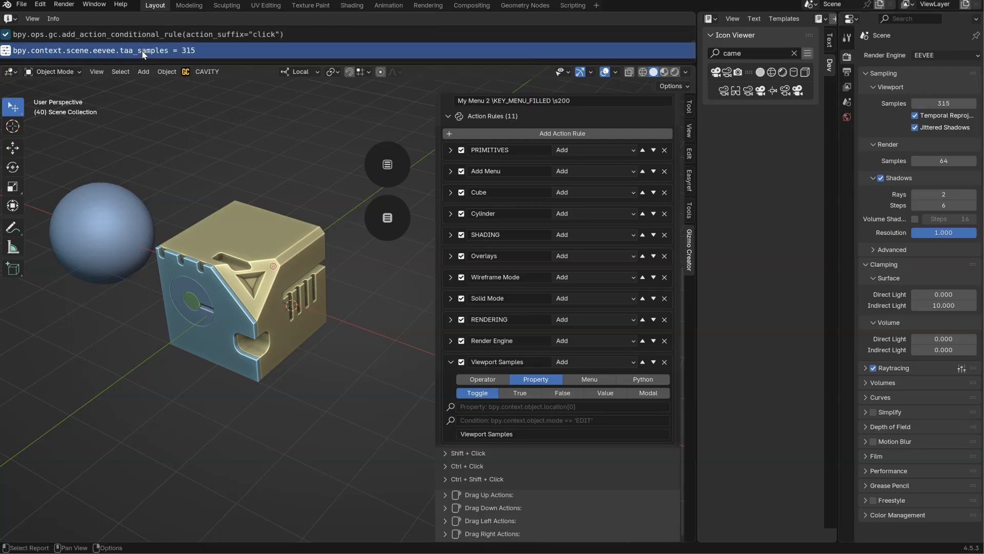
pyautogui.moveTo(507, 410)
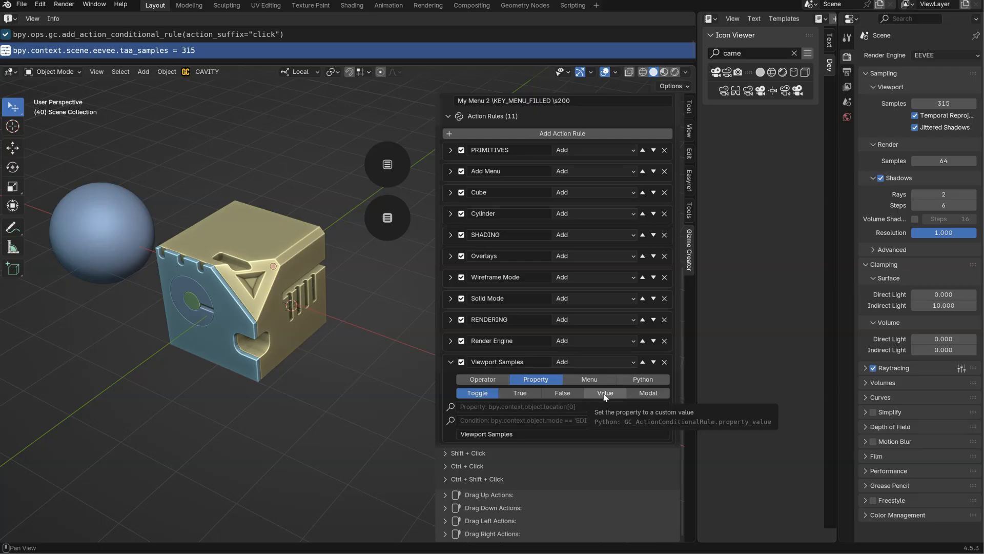
pyautogui.click(605, 393)
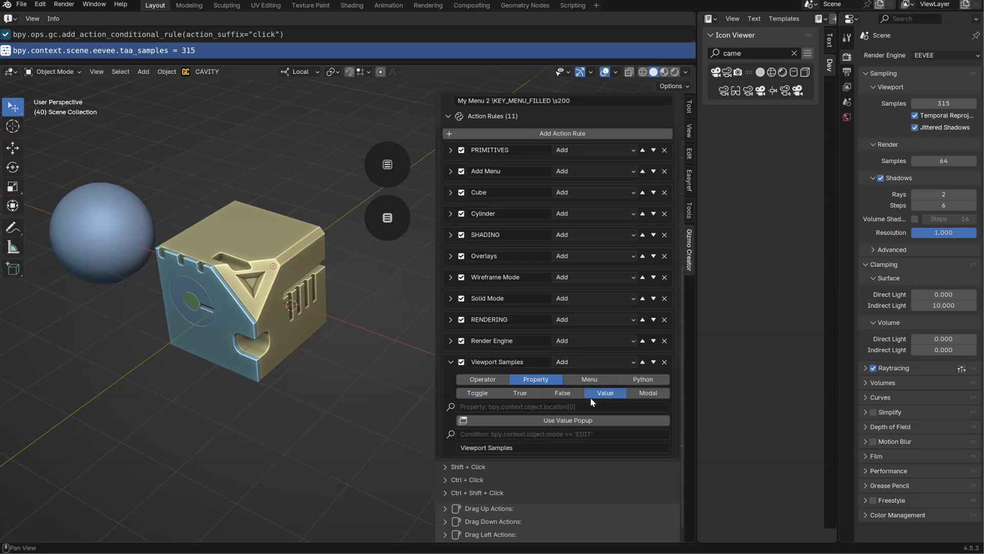
pyautogui.click(508, 407)
pyautogui.write('bpy.context.scene.eevee.taa_samples = 315')
pyautogui.hotkey('shift', 'End')
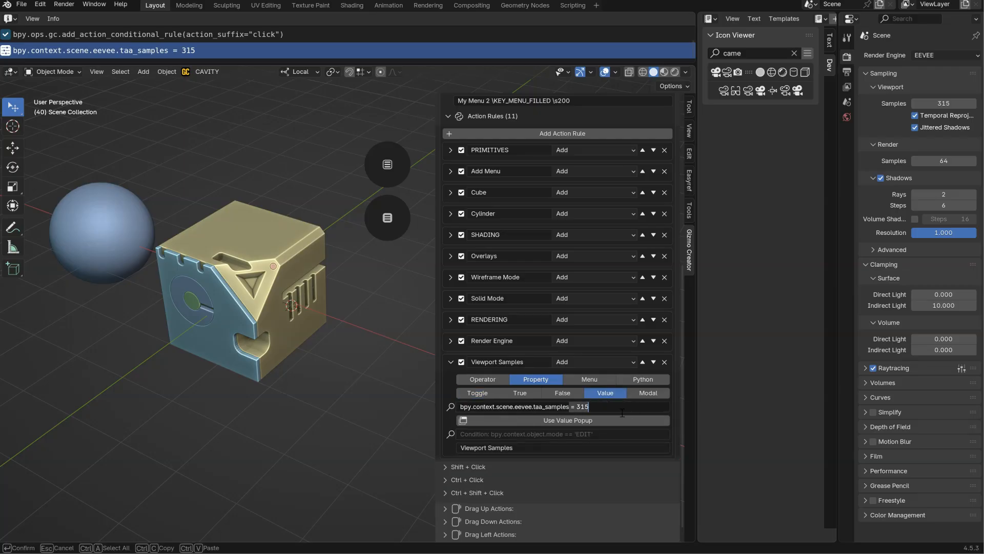
pyautogui.press('Delete')
pyautogui.press('Return')
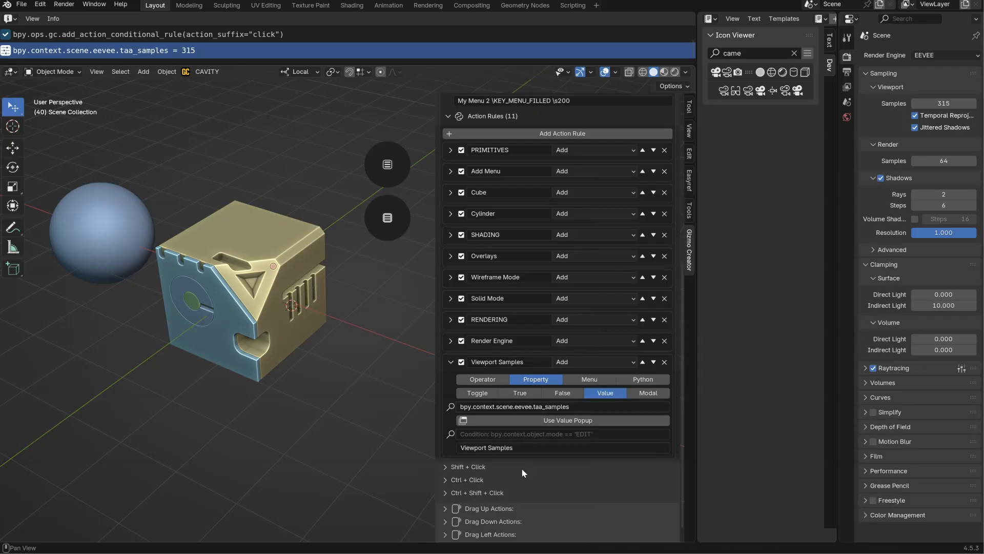
# Test the Viewport Samples slider in the gizmo's popup menu, changing the viewport samples to 333 and 467.
pyautogui.click(388, 224)
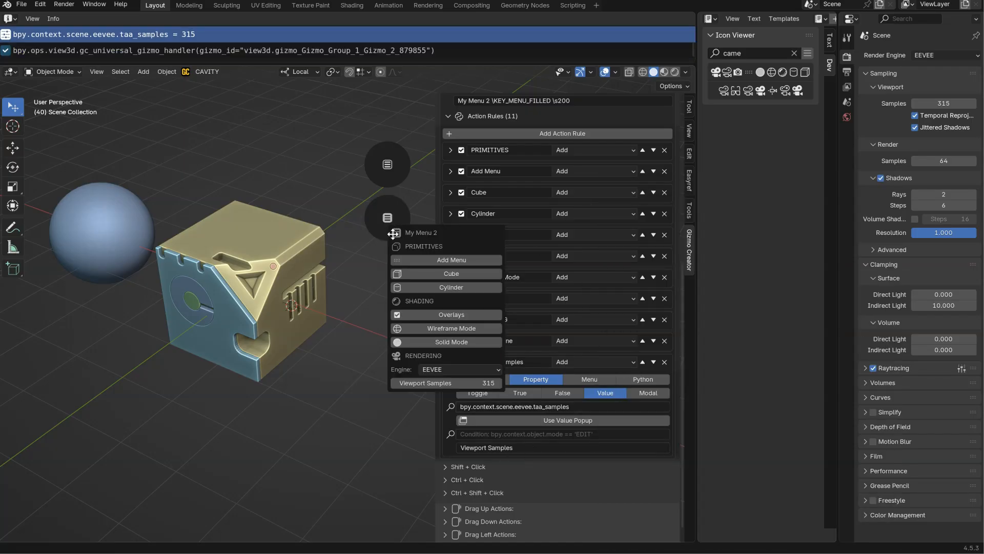
pyautogui.moveTo(447, 386); pyautogui.dragTo(459, 387)
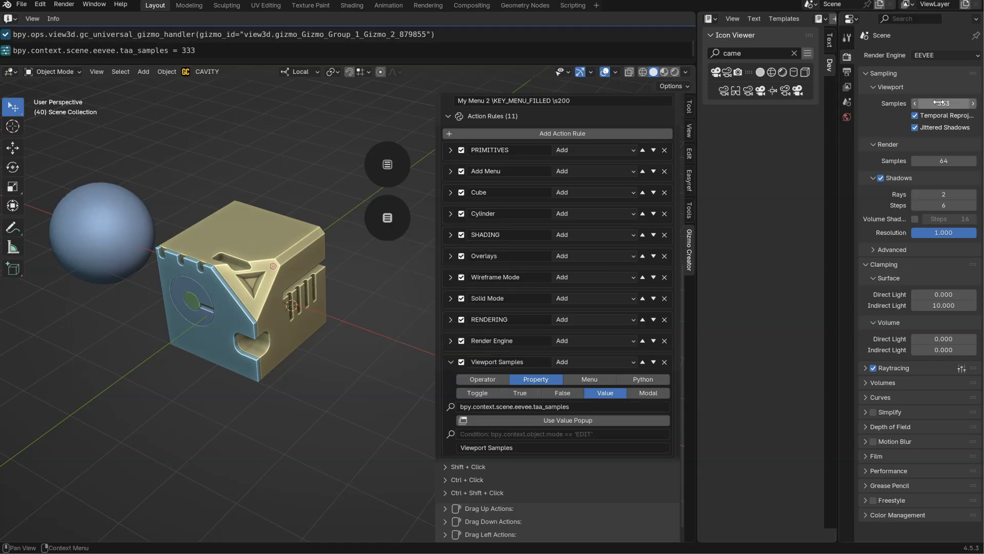
pyautogui.click(389, 222)
pyautogui.moveTo(461, 382)
pyautogui.mouseDown()
pyautogui.moveTo(301, 397)
pyautogui.moveTo(456, 379)
pyautogui.mouseUp()
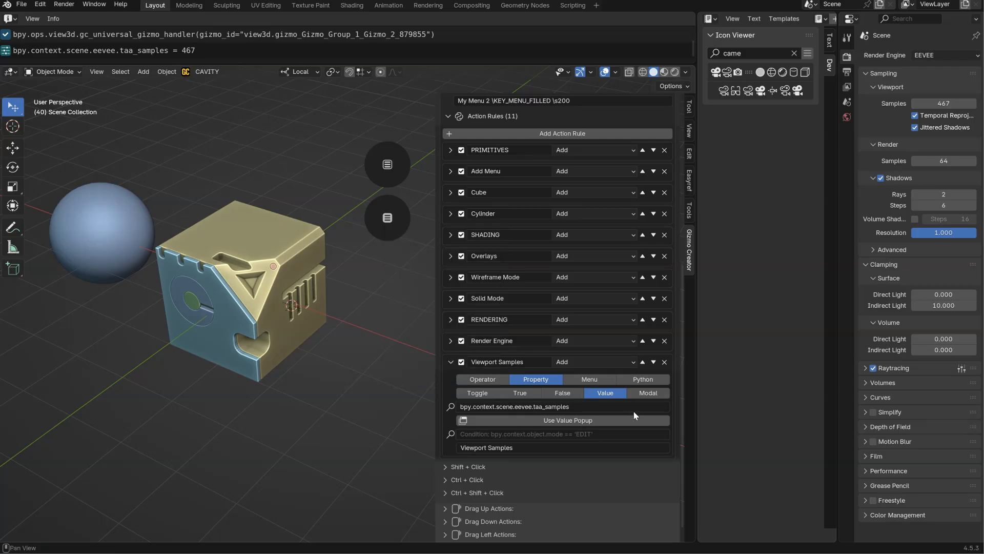
# Switch the Viewport Samples rule to a Modal property of Integer type and try adjusting its value interactively from the popup menu.
pyautogui.click(648, 393)
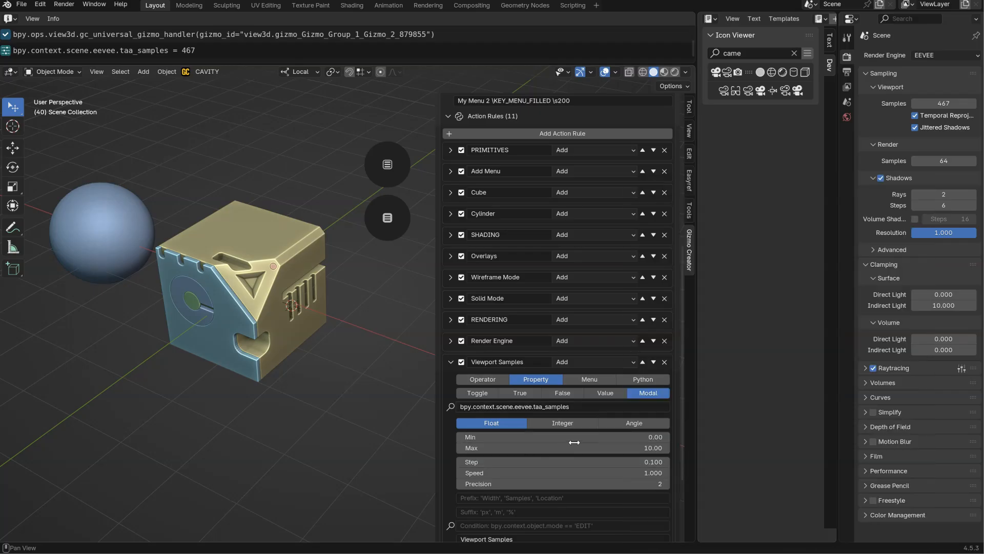
pyautogui.click(555, 425)
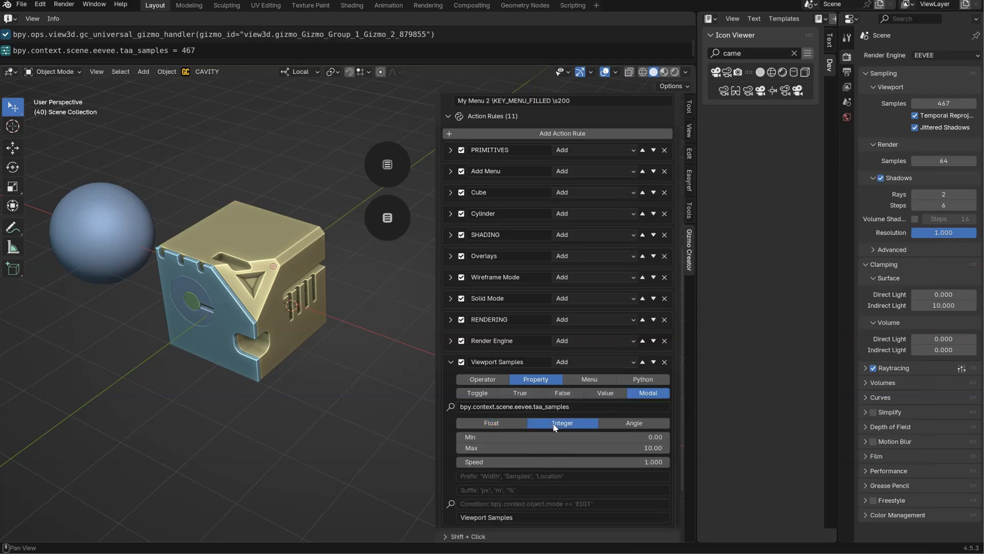
pyautogui.click(386, 221)
pyautogui.click(410, 379)
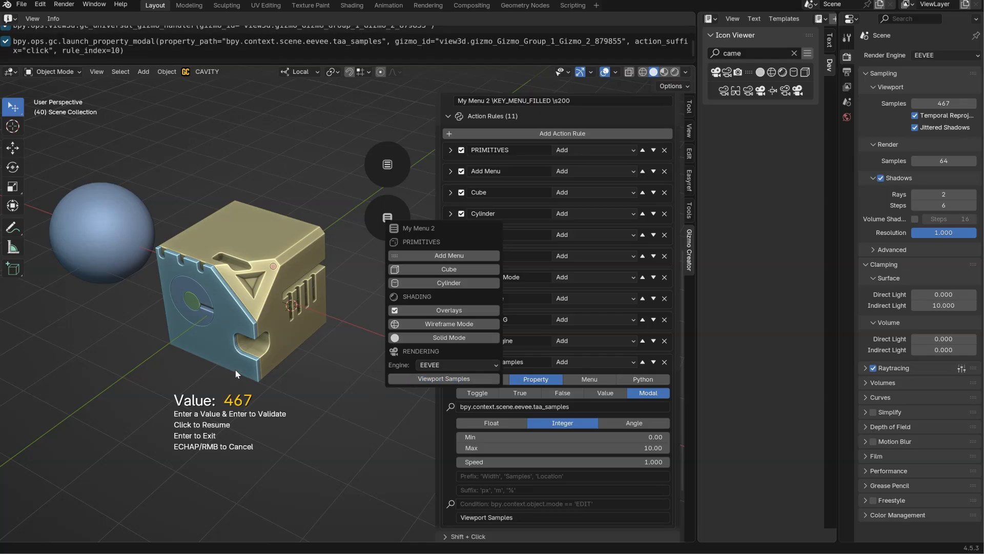
pyautogui.click(159, 361)
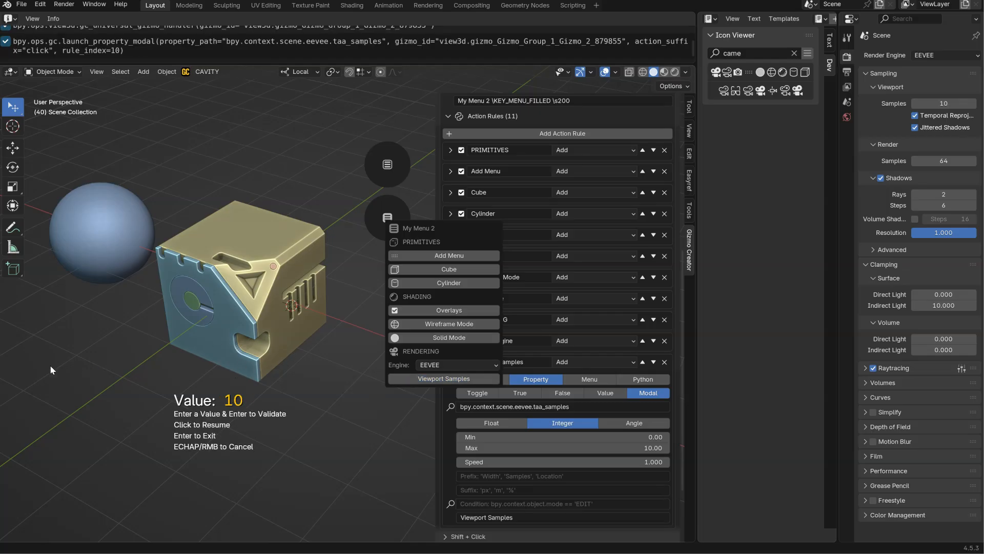
pyautogui.click(258, 345)
pyautogui.click(154, 362)
pyautogui.click(315, 362)
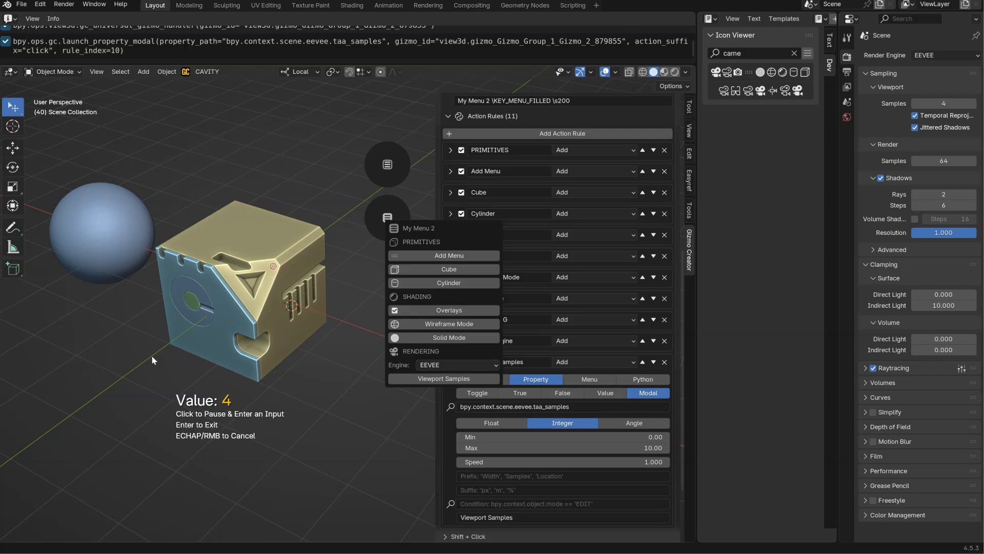
pyautogui.click(281, 362)
pyautogui.rightClick(305, 372)
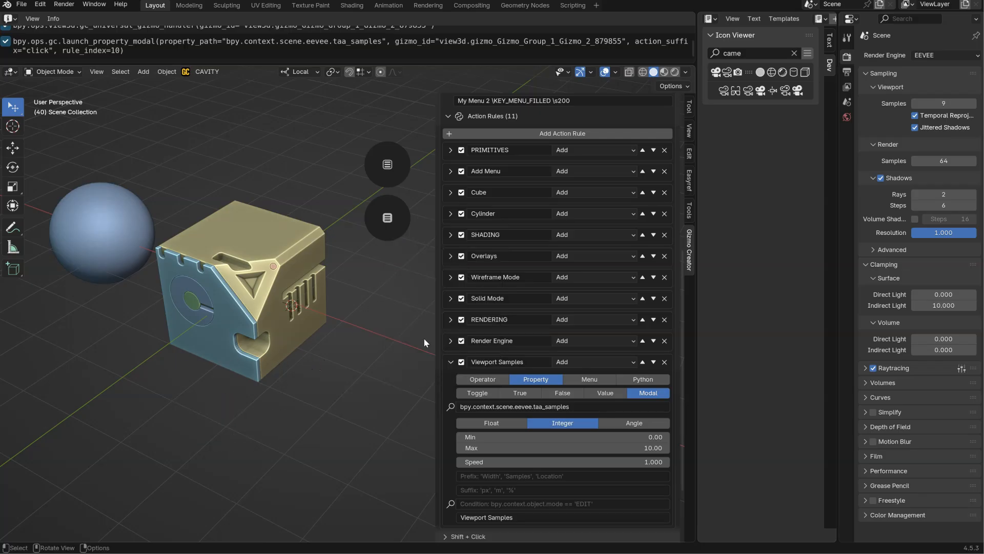
# Set the maximum of the Viewport Samples modal property to 256.
pyautogui.click(590, 449)
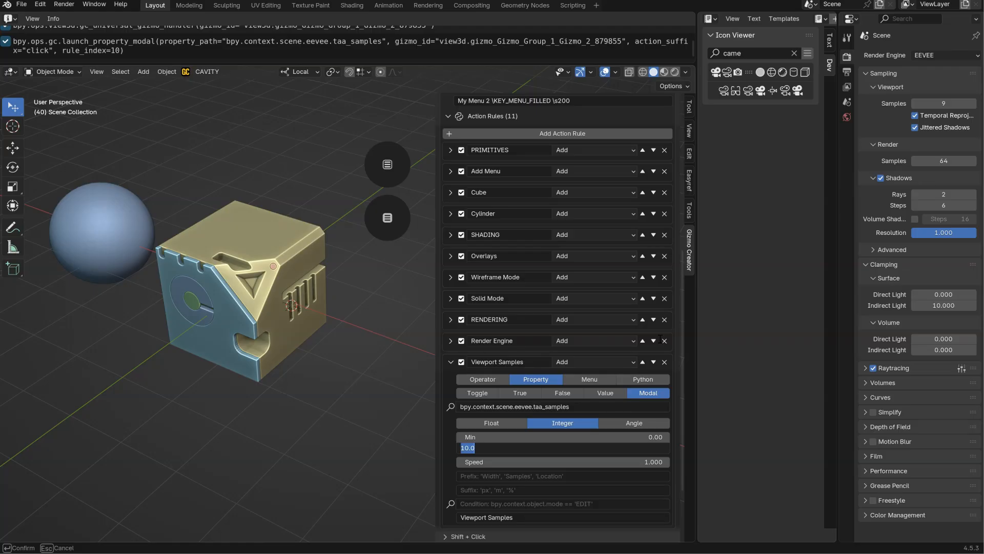
pyautogui.write('256')
pyautogui.press('Return')
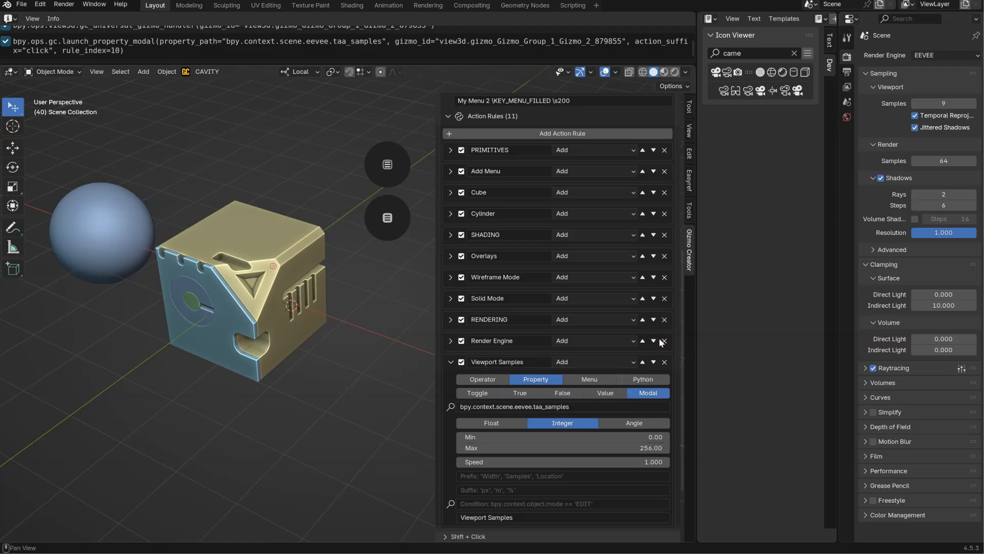
# Launch the Viewport Samples modal adjustment from the popup menu and enter 256 samples.
pyautogui.click(387, 217)
pyautogui.click(277, 422)
pyautogui.click(393, 425)
pyautogui.write('256')
pyautogui.press('Return')
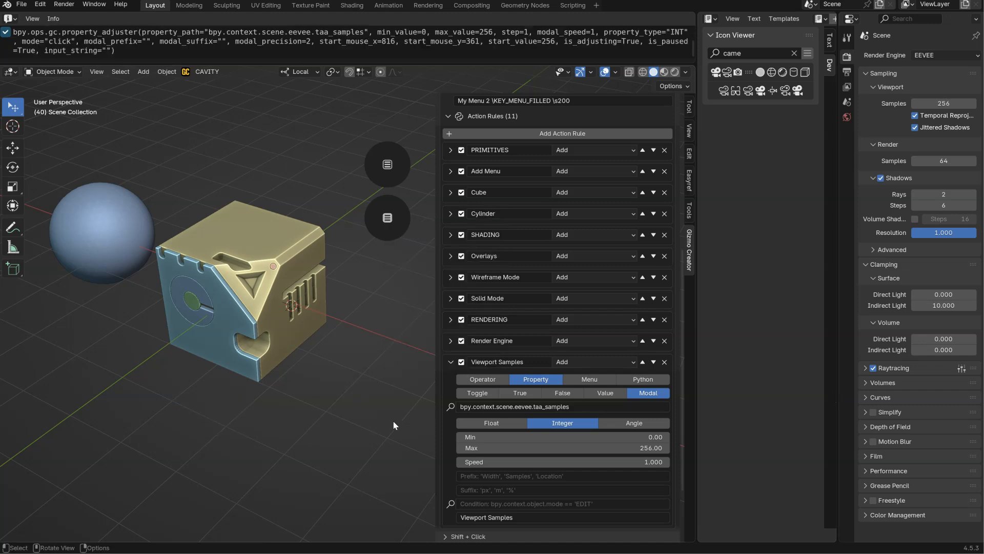
# Return the Viewport Samples rule to a Value property and give it the Is Eevee condition.
pyautogui.click(605, 393)
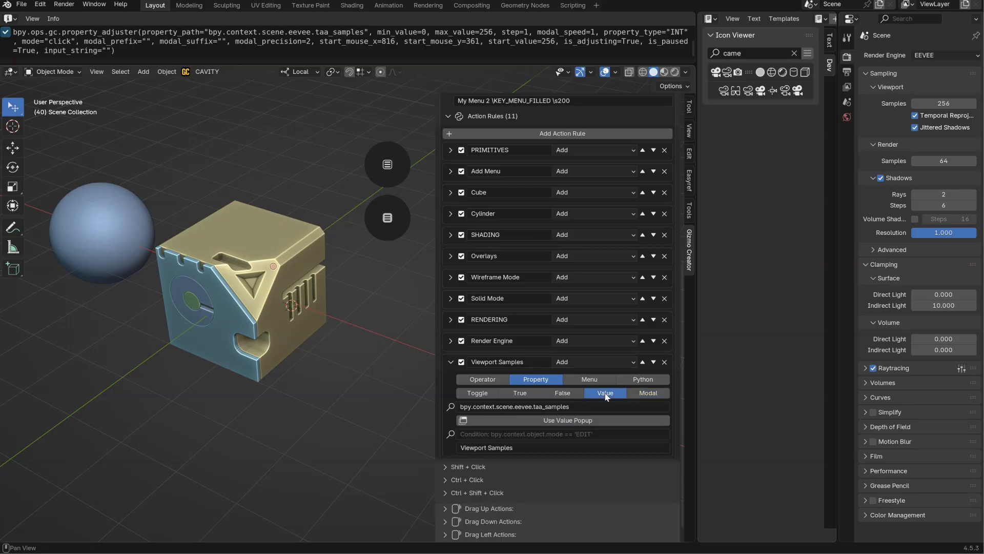
pyautogui.click(386, 233)
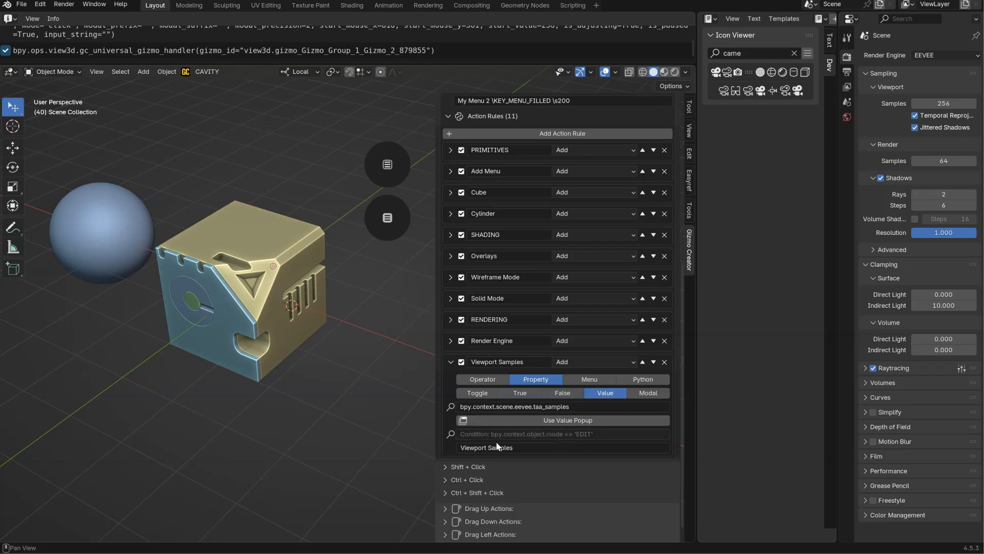
pyautogui.click(451, 434)
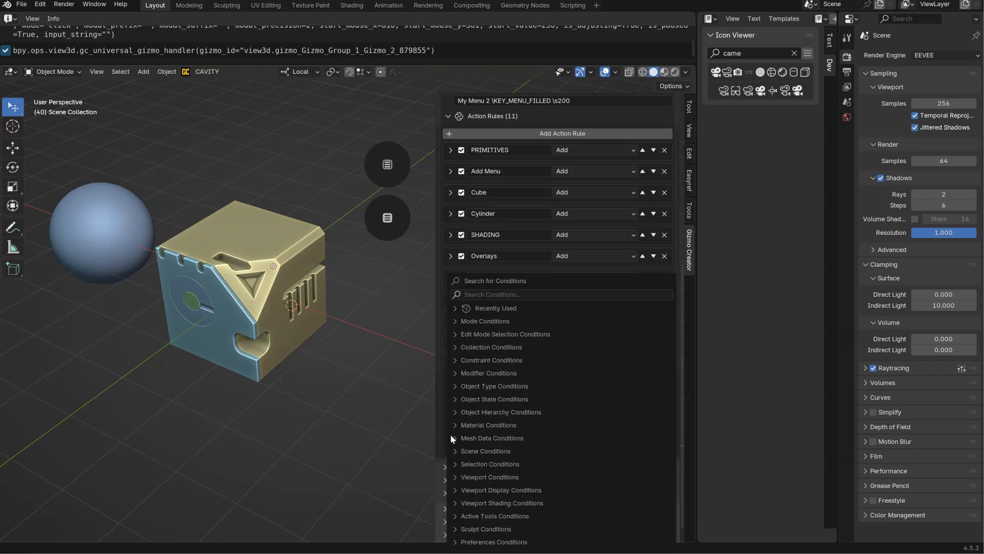
pyautogui.click(478, 296)
pyautogui.write('eev')
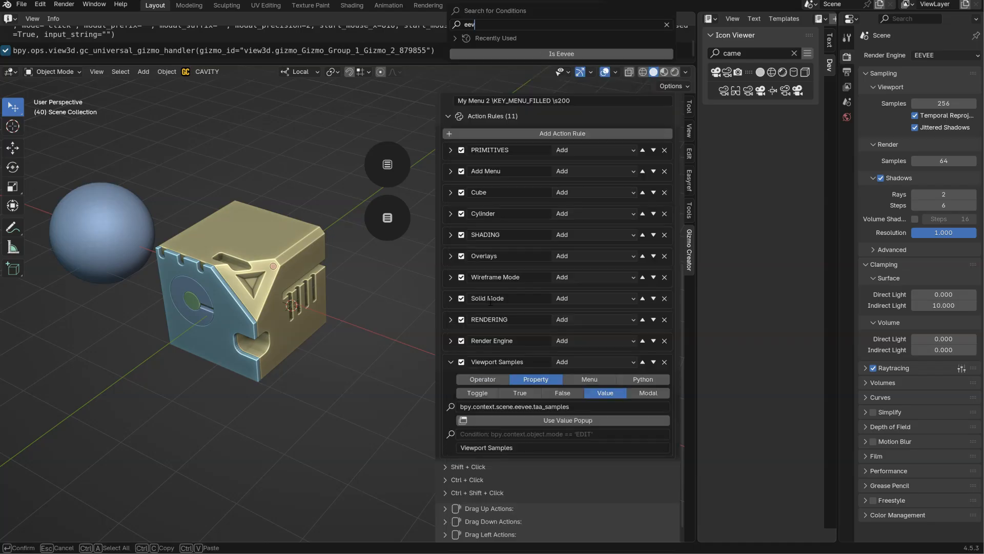
pyautogui.click(555, 54)
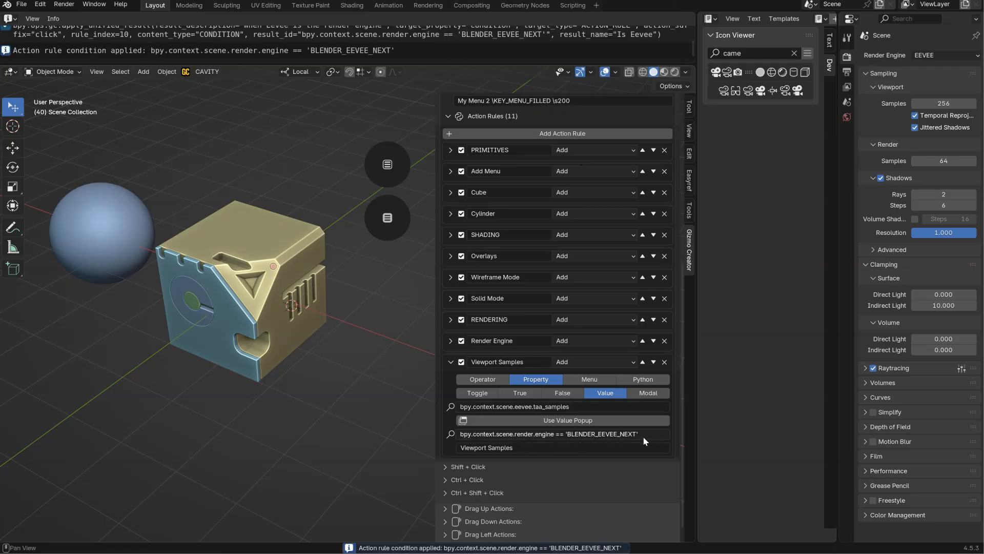
# Test the Viewport Samples entry's condition in the popup menu by switching the engine to Cycles and back to EEVEE.
pyautogui.click(388, 217)
pyautogui.click(446, 362)
pyautogui.click(438, 396)
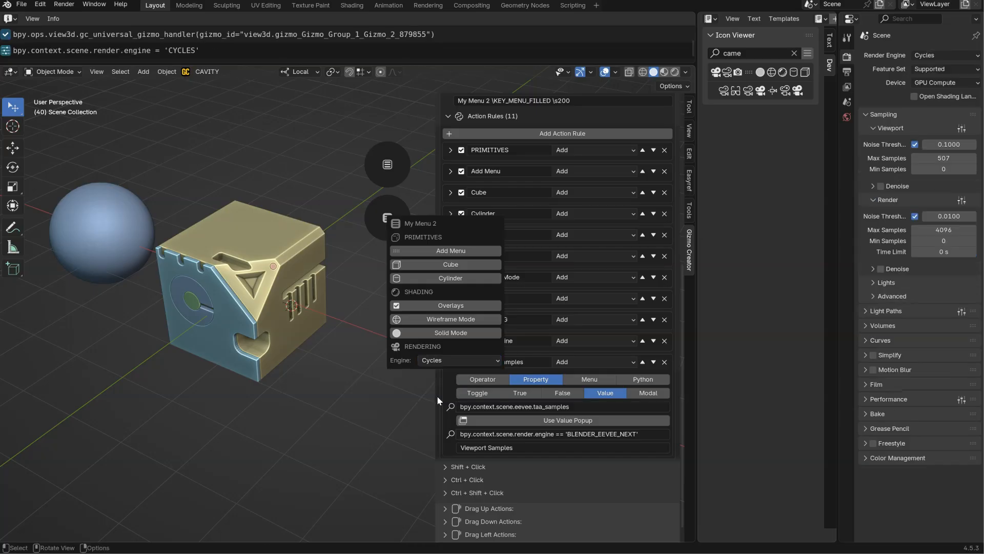
pyautogui.click(439, 365)
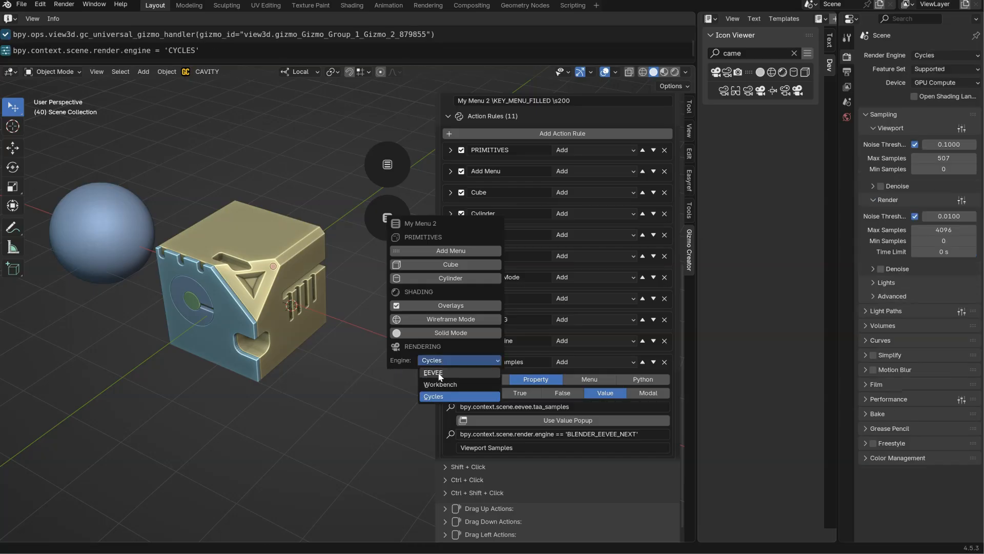
pyautogui.click(438, 373)
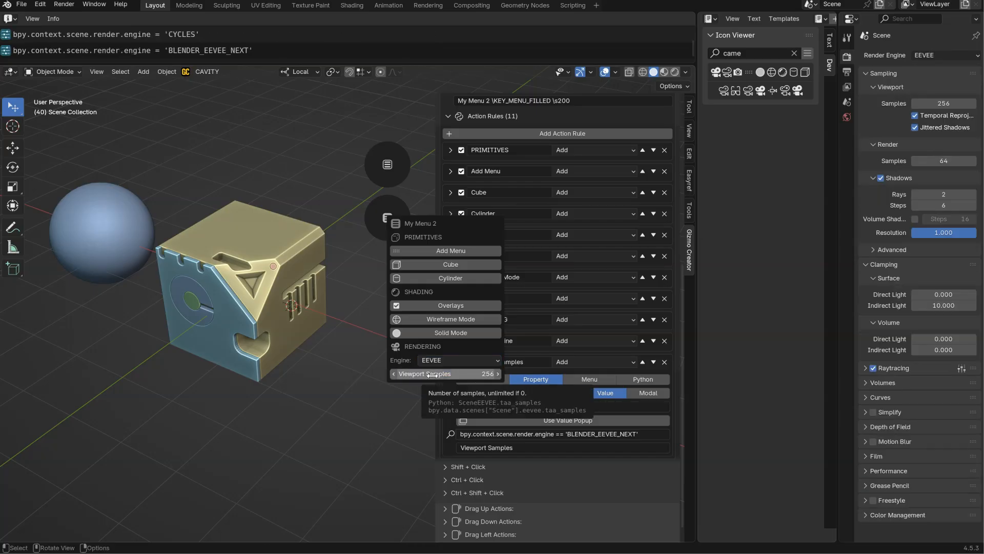
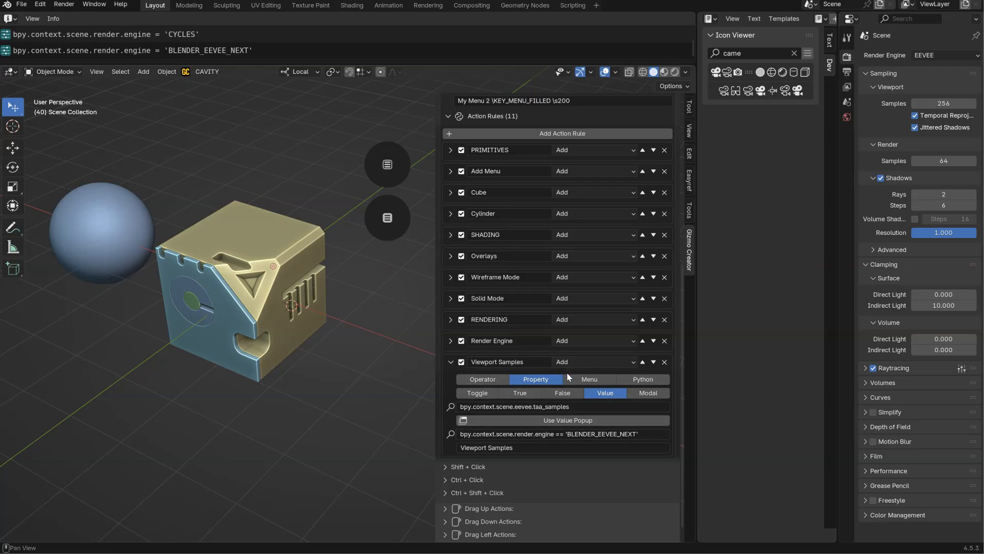
# Rename the Viewport Samples action rule to Eevee Viewport Samples.
pyautogui.click(450, 364)
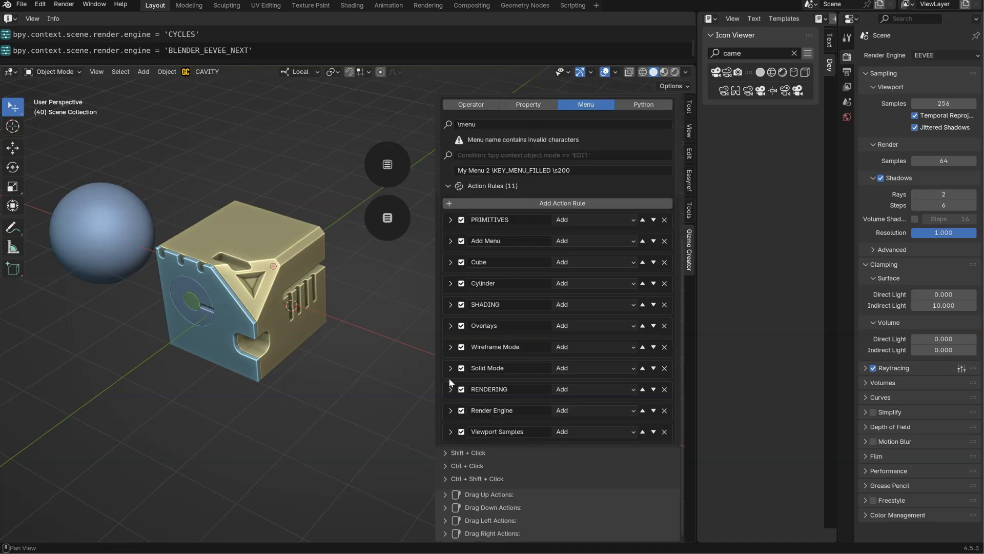
pyautogui.doubleClick(470, 431)
pyautogui.press('Home')
pyautogui.write('Eeve')
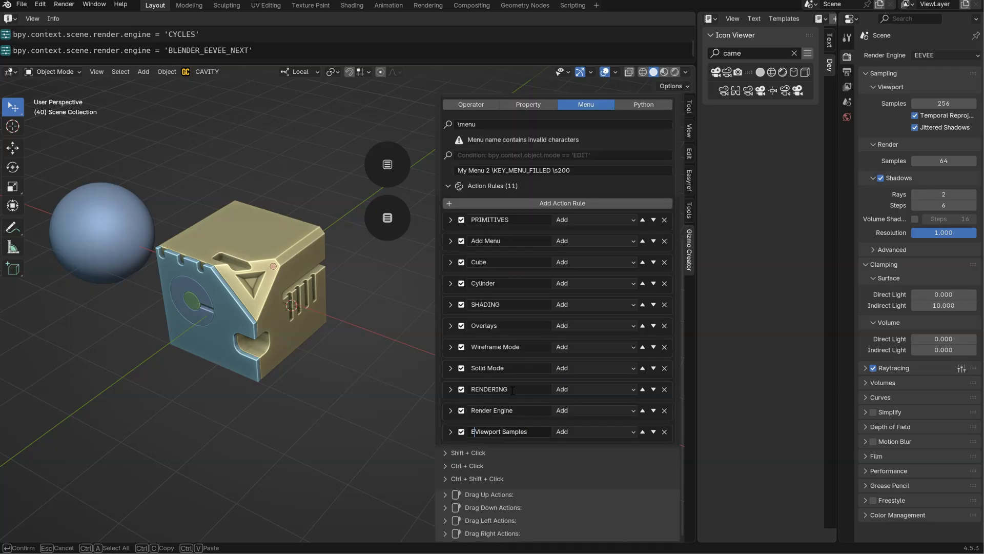
pyautogui.write('e')
pyautogui.press('Return')
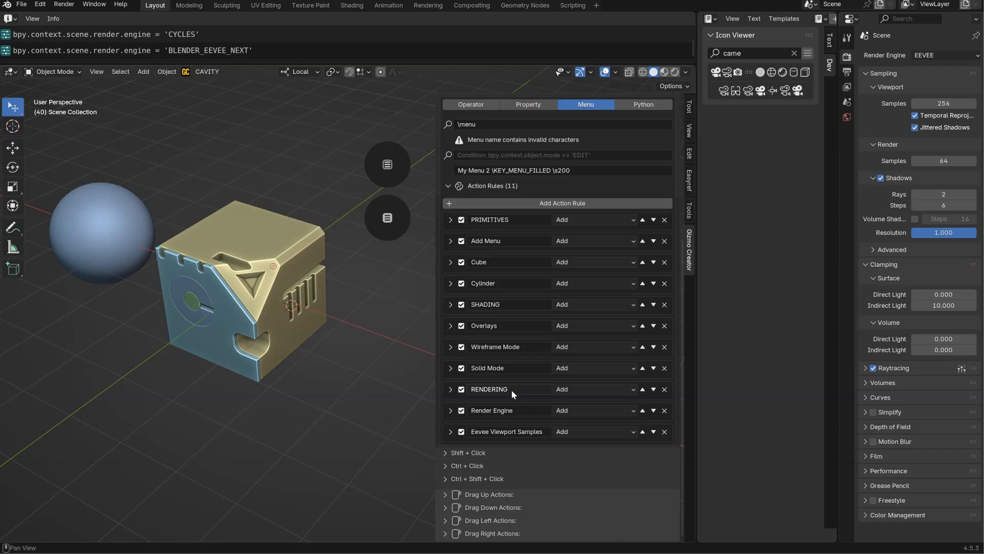
pyautogui.click(451, 432)
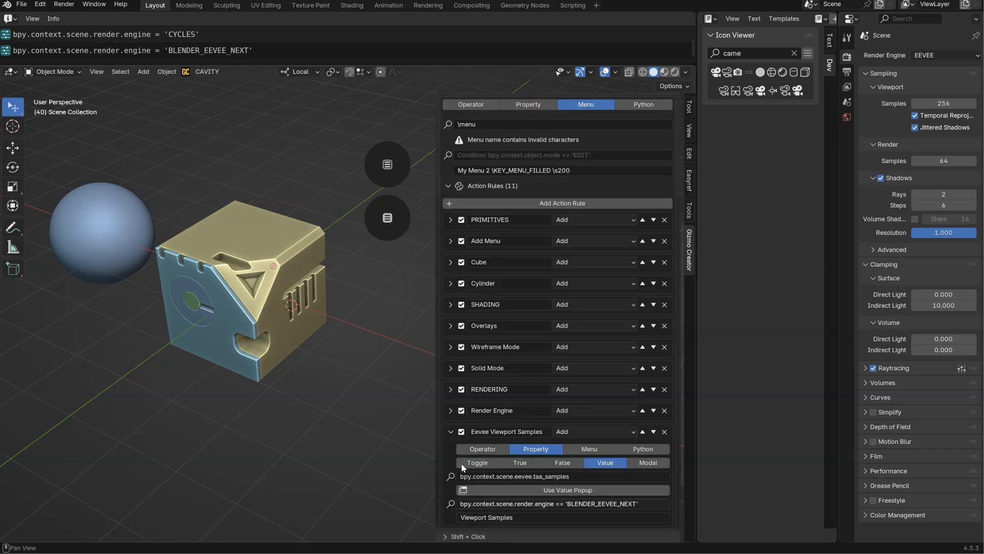
pyautogui.click(451, 432)
# Create another action rule in Add mode and name it Cycles Viewport Samples.
pyautogui.click(544, 203)
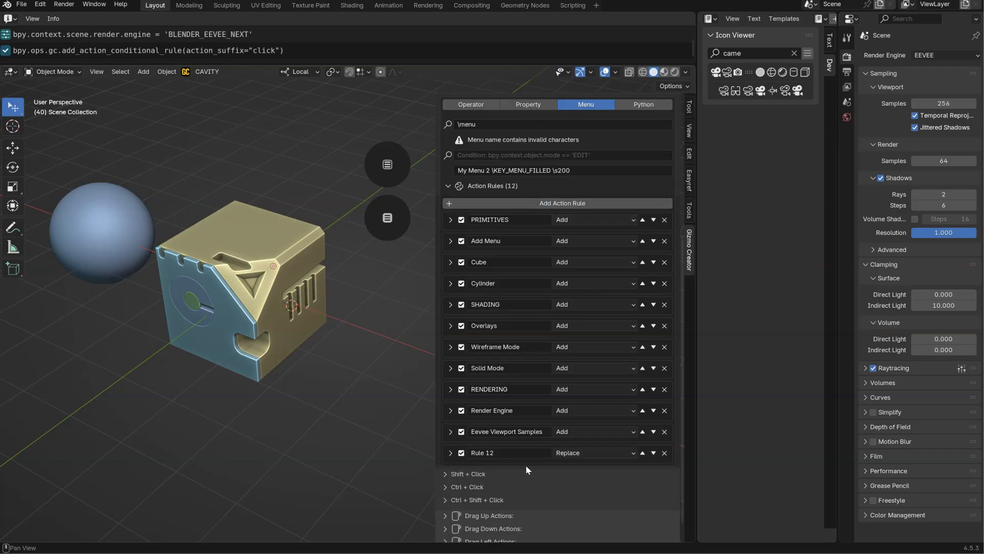
pyautogui.click(585, 454)
pyautogui.click(570, 493)
pyautogui.doubleClick(538, 433)
pyautogui.hotkey('ctrl', 'c')
pyautogui.doubleClick(485, 453)
pyautogui.hotkey('ctrl', 'v')
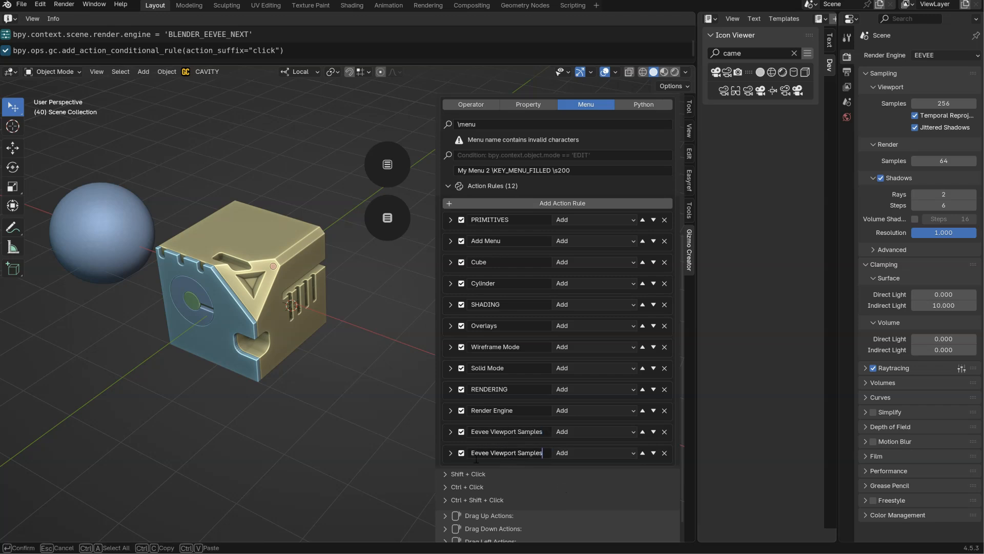
pyautogui.press('Home')
pyautogui.moveTo(486, 454); pyautogui.dragTo(462, 432)
pyautogui.write('Cycles')
# Give the Cycles Viewport Samples rule the description Viewport Samples and make it a Property action of type Value.
pyautogui.click(451, 452)
pyautogui.scroll(-4, 531, 183)
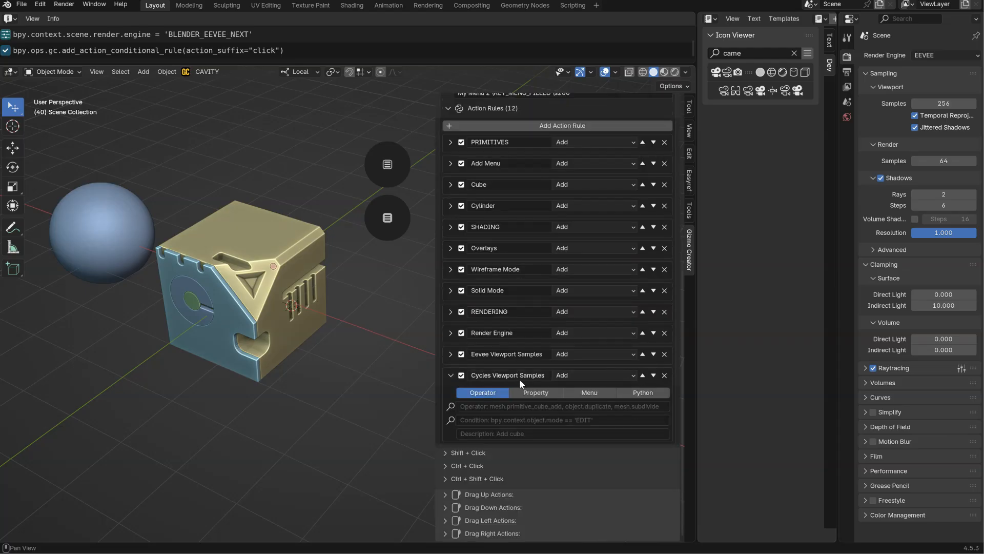
pyautogui.click(505, 378)
pyautogui.moveTo(493, 375); pyautogui.dragTo(560, 373)
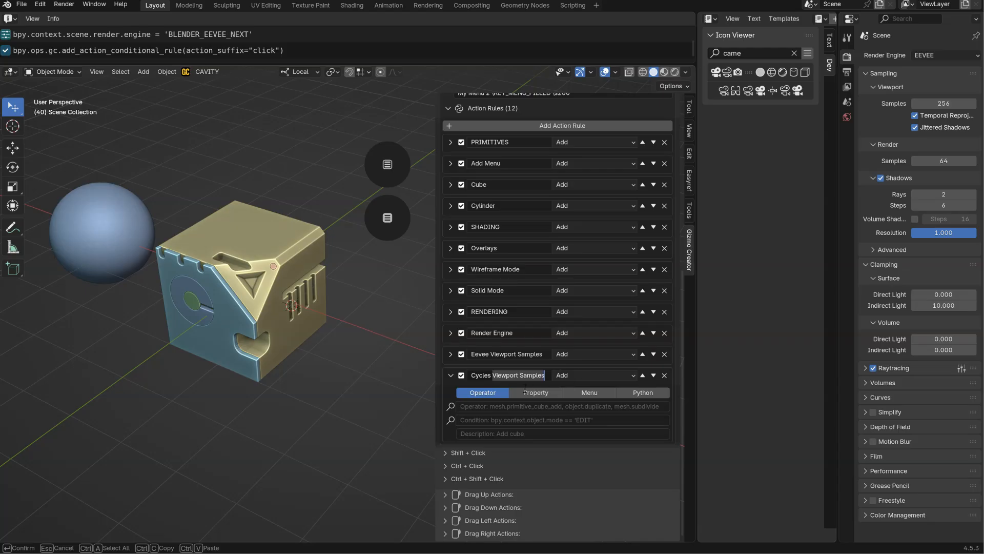
pyautogui.hotkey('ctrl', 'c')
pyautogui.press('Return')
pyautogui.click(479, 434)
pyautogui.hotkey('ctrl', 'v')
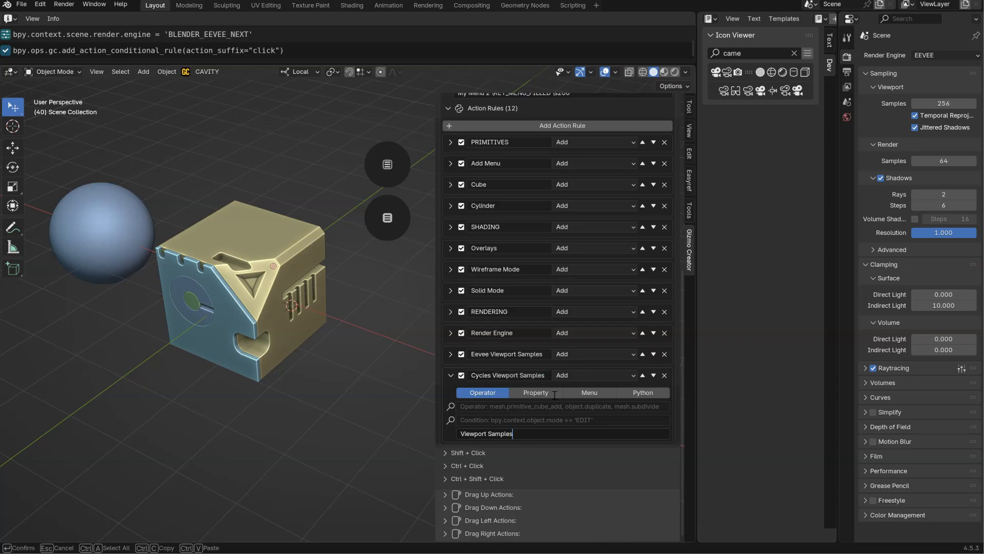
pyautogui.press('Return')
pyautogui.click(542, 393)
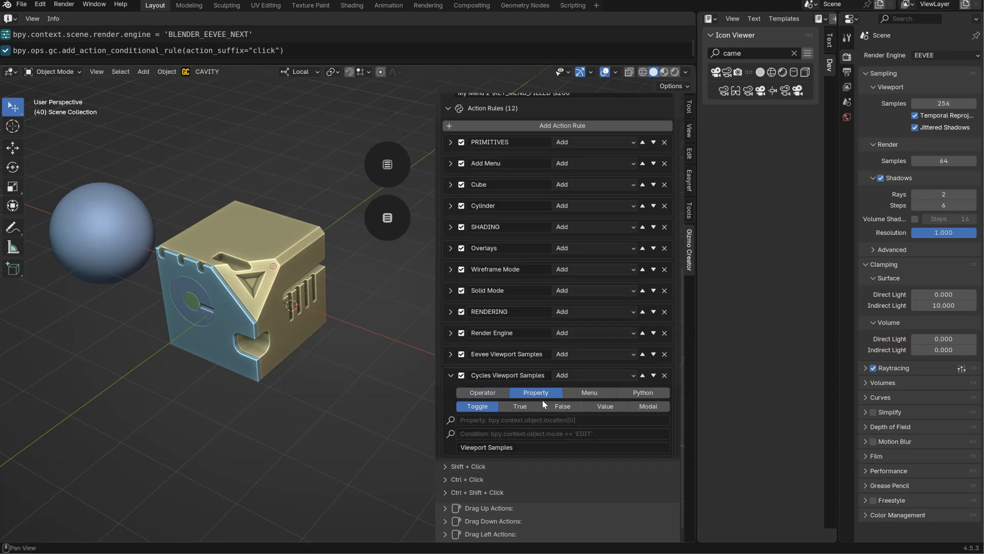
pyautogui.click(606, 408)
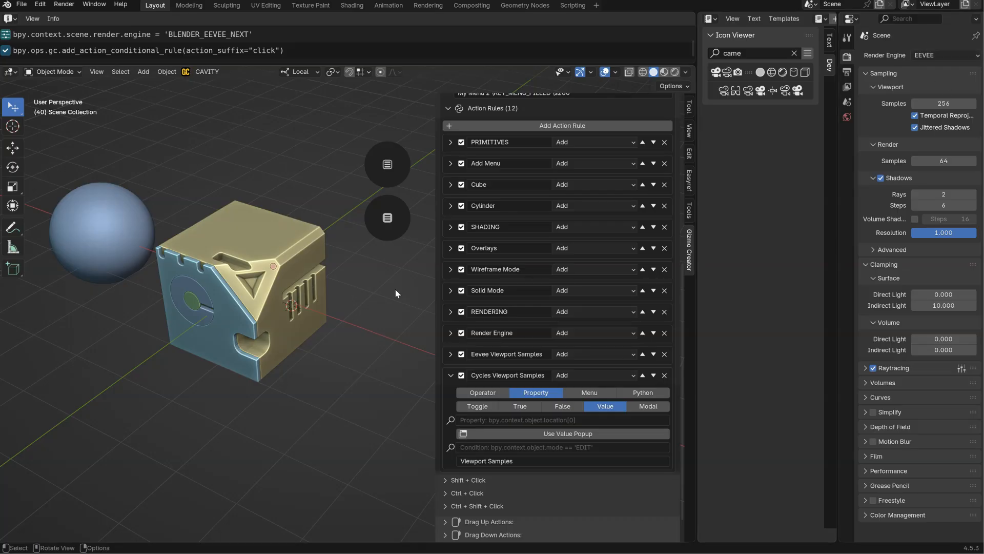
# Switch the render engine to Cycles from the popup menu and set viewport Max Samples to 507 to copy its logged property path.
pyautogui.click(387, 218)
pyautogui.click(435, 373)
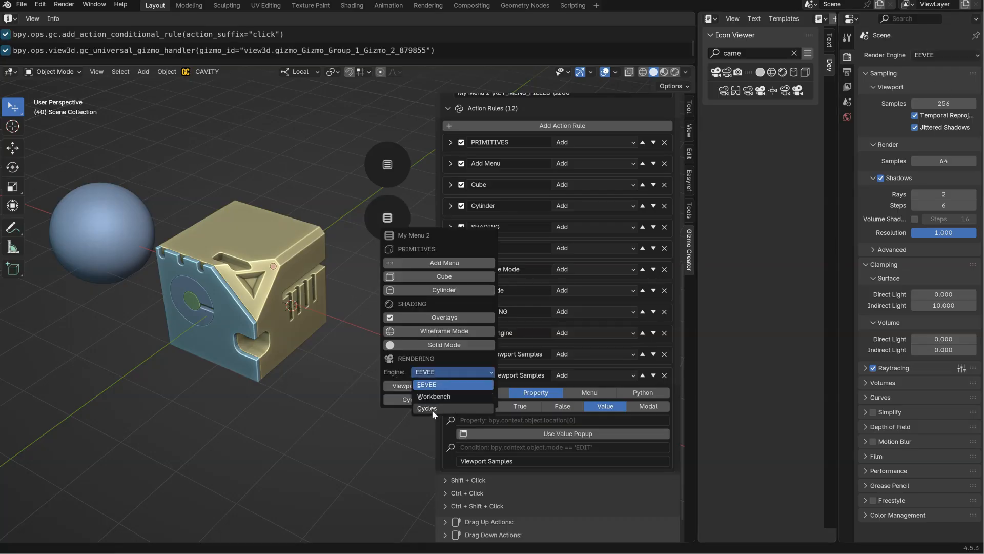
pyautogui.click(434, 413)
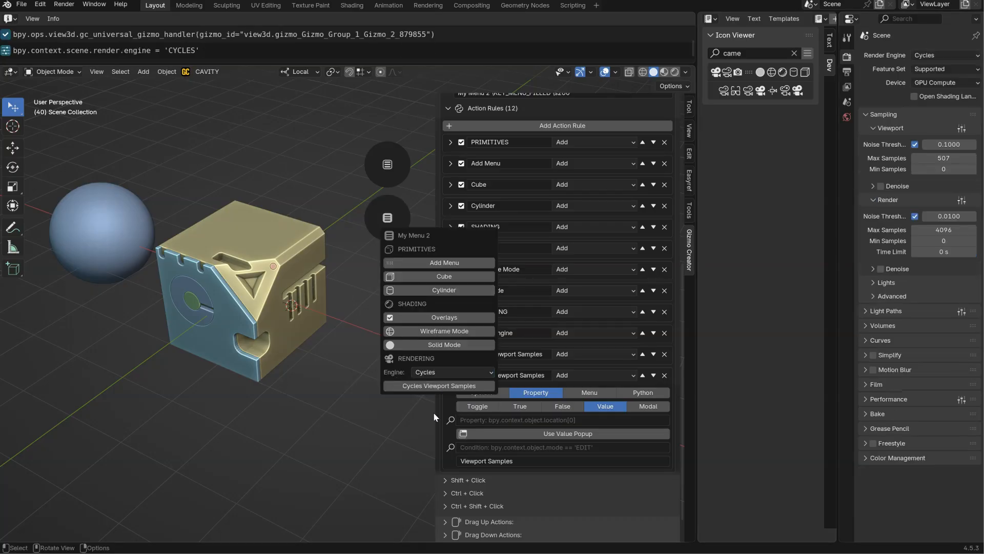
pyautogui.click(931, 160)
pyautogui.press('Return')
pyautogui.click(173, 54)
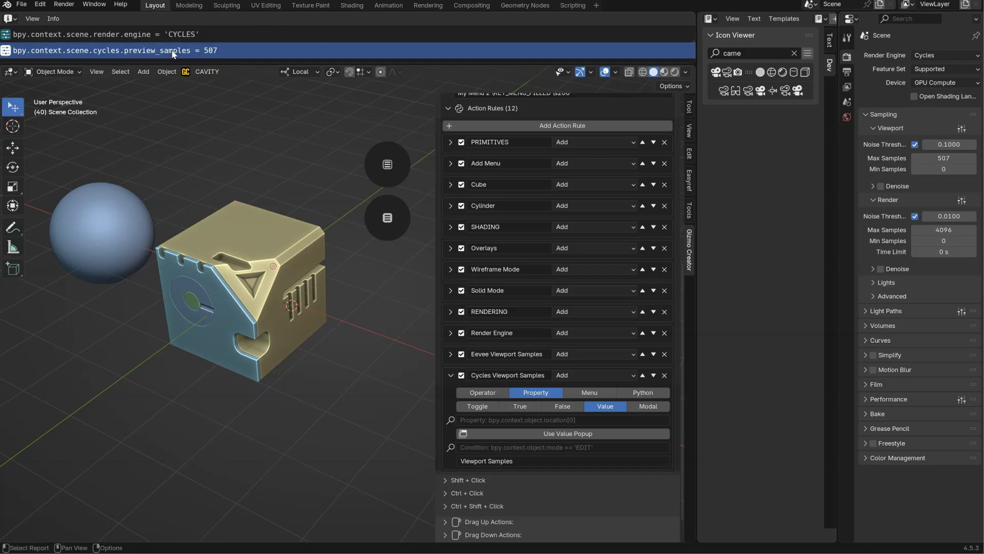
# Set the Cycles rule's property to bpy.context.scene.cycles.preview_samples and test it by changing the popup menu's samples to 525.
pyautogui.click(597, 420)
pyautogui.hotkey('ctrl', 'v')
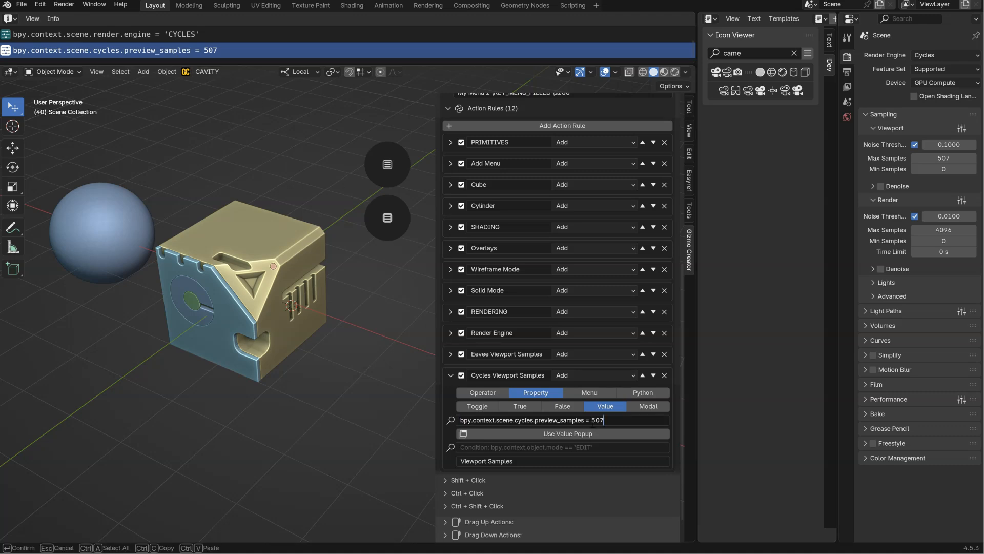
pyautogui.press('BackSpace')
pyautogui.press('BackSpace')
pyautogui.press('BackSpace')
pyautogui.press('Return')
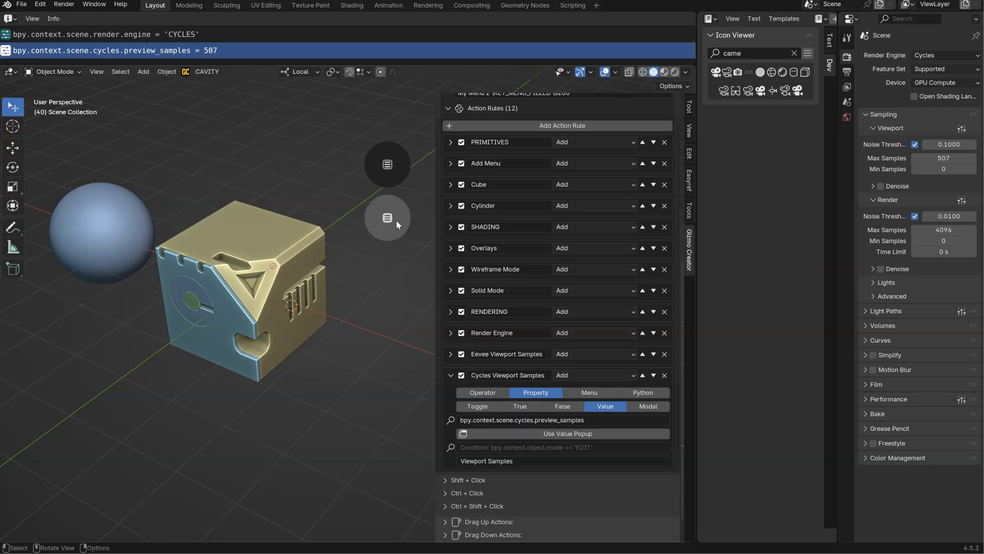
pyautogui.click(398, 224)
pyautogui.moveTo(428, 379)
pyautogui.mouseDown()
pyautogui.moveTo(499, 378)
pyautogui.moveTo(377, 373)
pyautogui.moveTo(444, 378)
pyautogui.mouseUp()
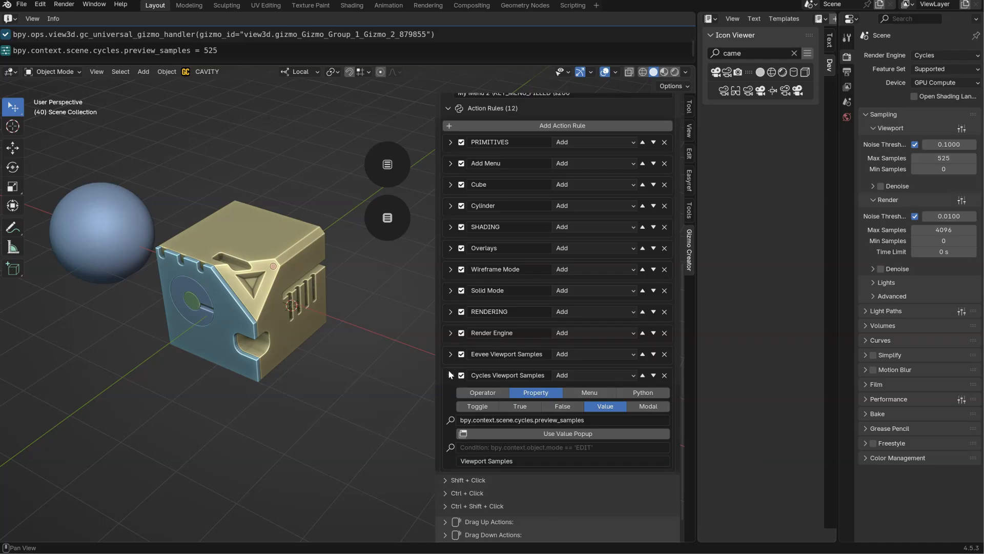
# Copy the Eevee rule's condition into the Cycles Viewport Samples rule and change it to bpy.context.scene.render.engine == 'CYCLES'.
pyautogui.click(451, 354)
pyautogui.click(548, 427)
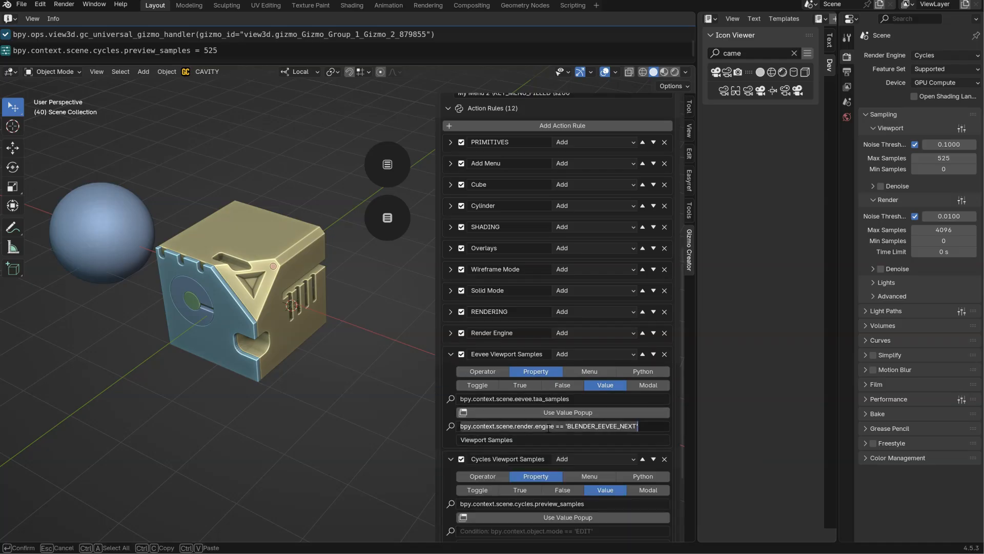
pyautogui.press('Return')
pyautogui.click(450, 354)
pyautogui.click(492, 451)
pyautogui.hotkey('ctrl', 'v')
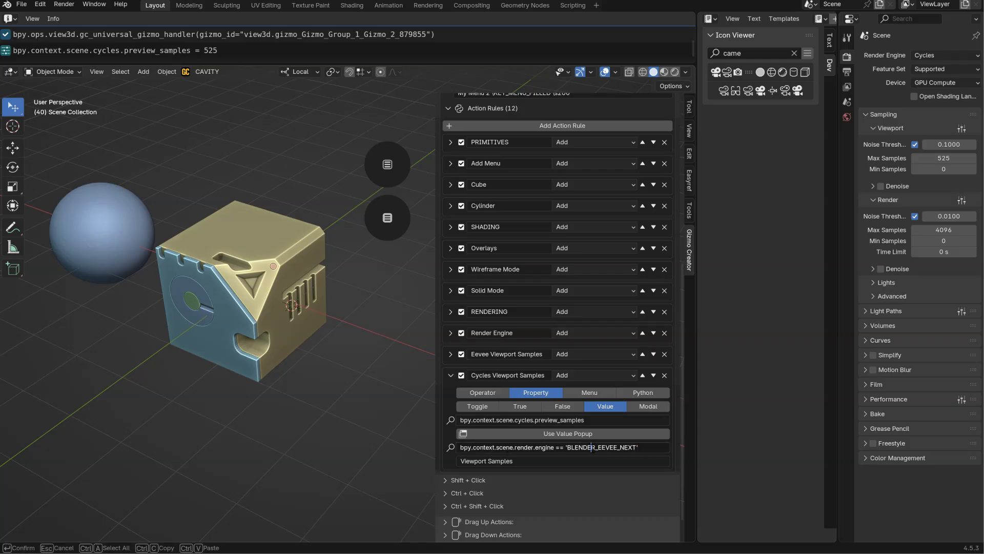
pyautogui.hotkey('ctrl', 'shift', 'Left')
pyautogui.moveTo(637, 447); pyautogui.dragTo(569, 447)
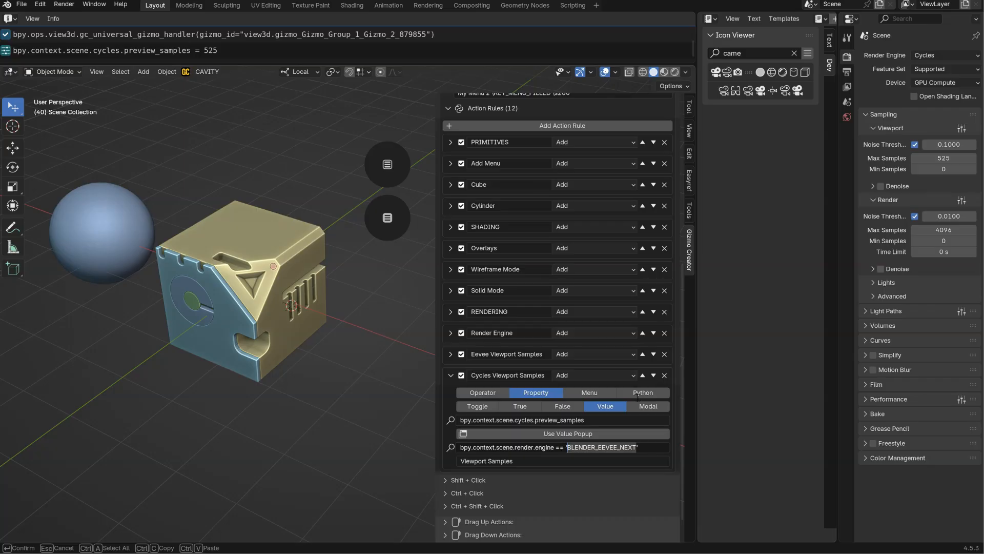
pyautogui.write('CYCLES')
pyautogui.press('Return')
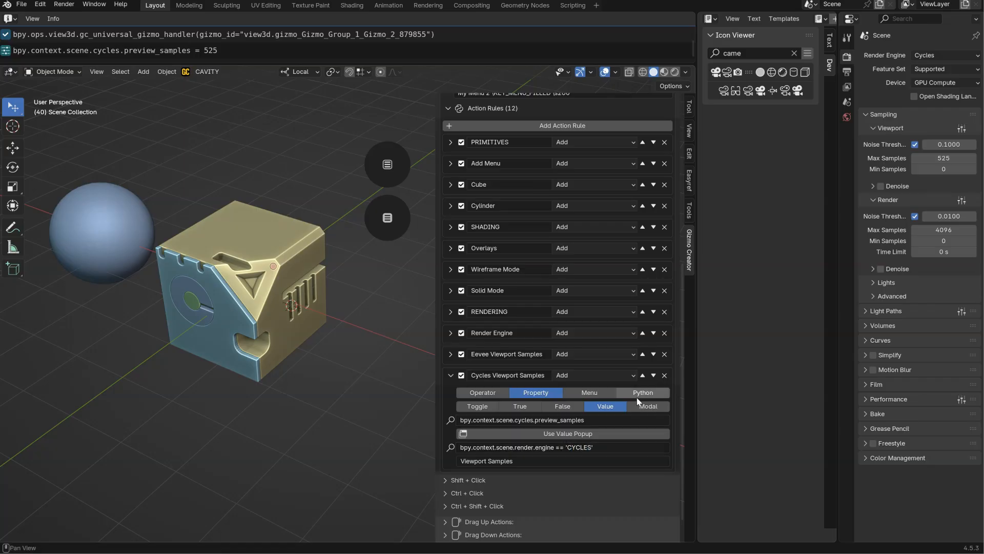
# Test the conditional Viewport Samples entries in the popup menu by switching the engine from Cycles to EEVEE.
pyautogui.click(382, 223)
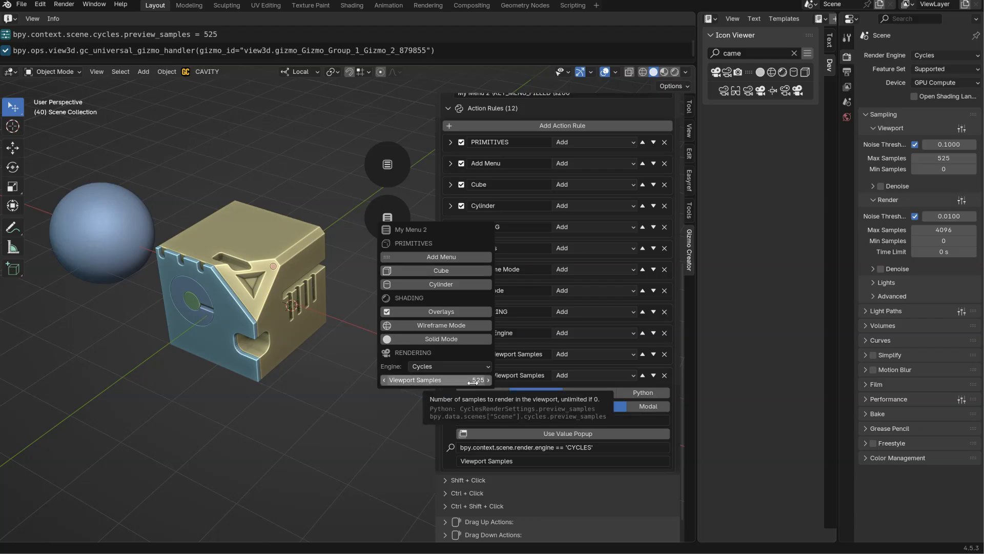
pyautogui.click(431, 367)
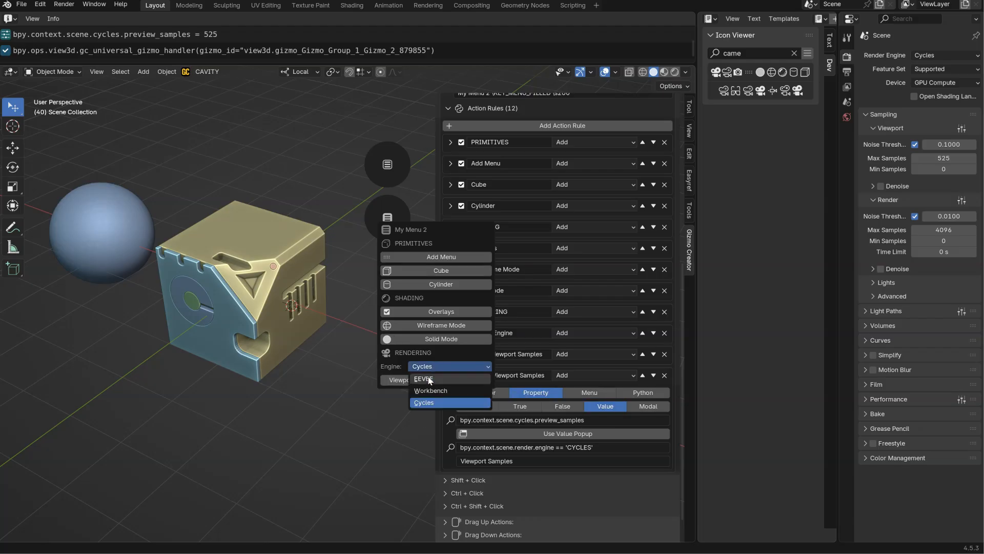
pyautogui.click(426, 379)
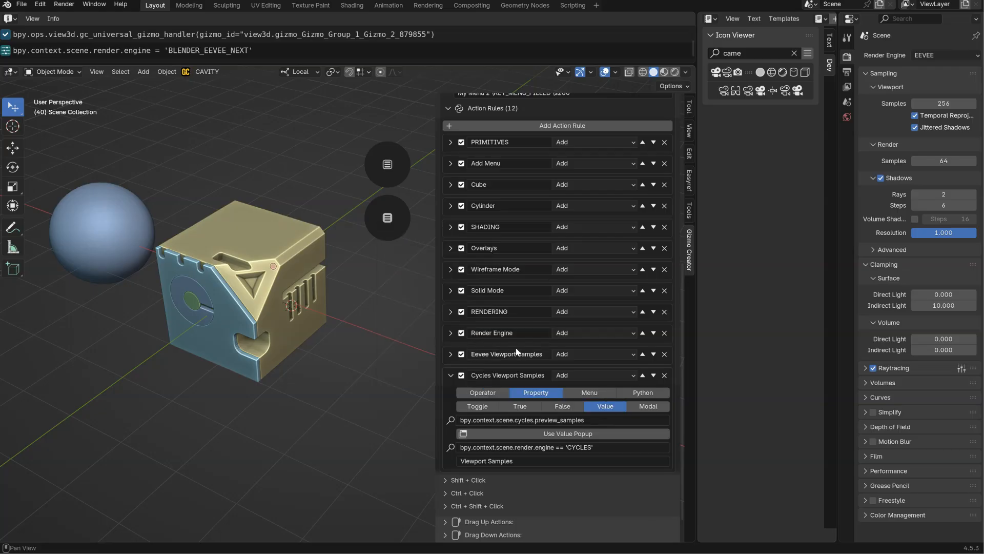
pyautogui.click(450, 376)
pyautogui.click(395, 228)
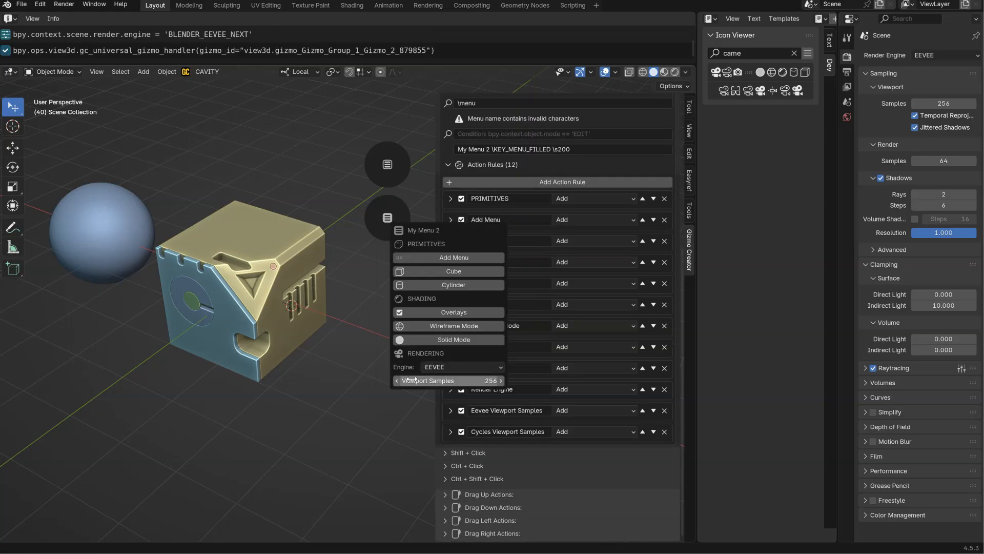
pyautogui.click(451, 367)
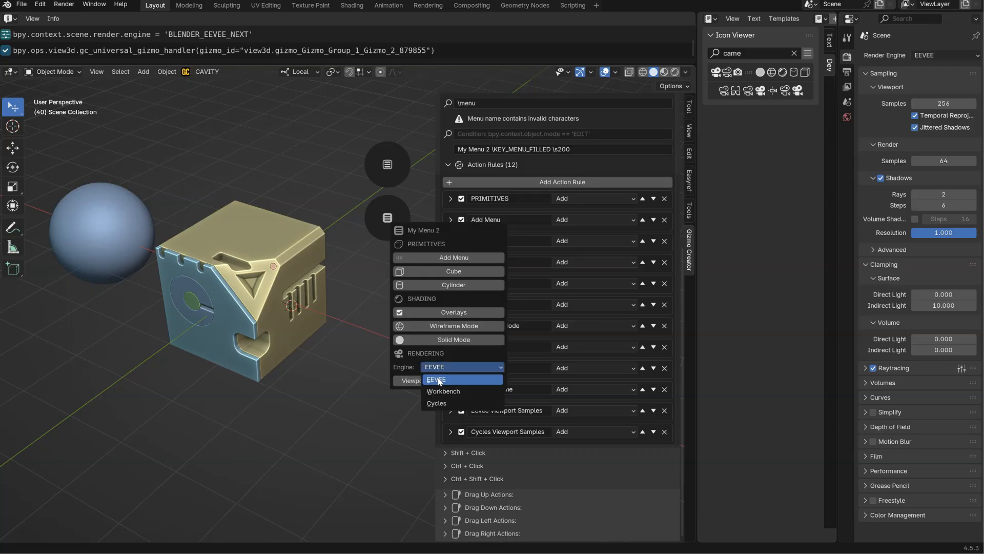
# Change the Render Engine rule's description to Engine \expand.
pyautogui.click(450, 391)
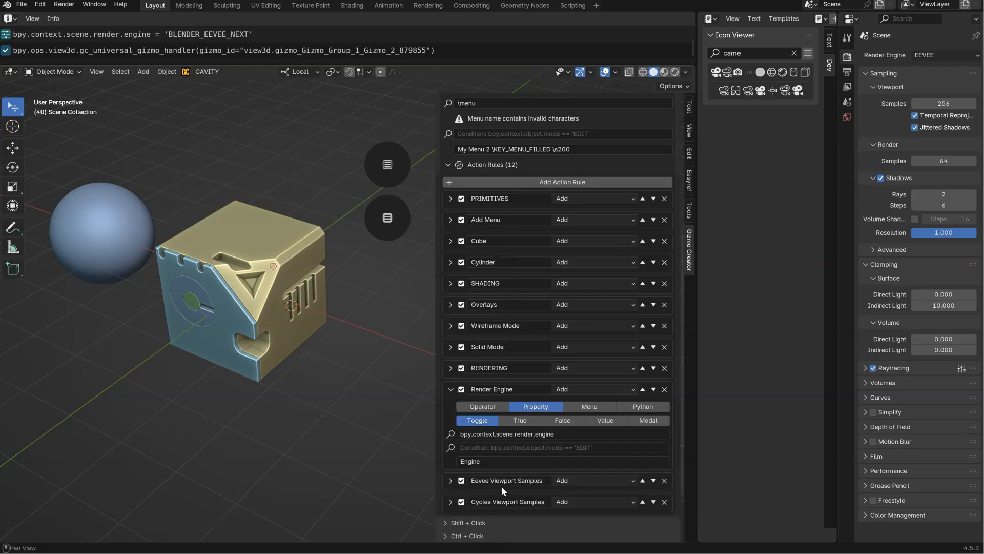
pyautogui.click(470, 461)
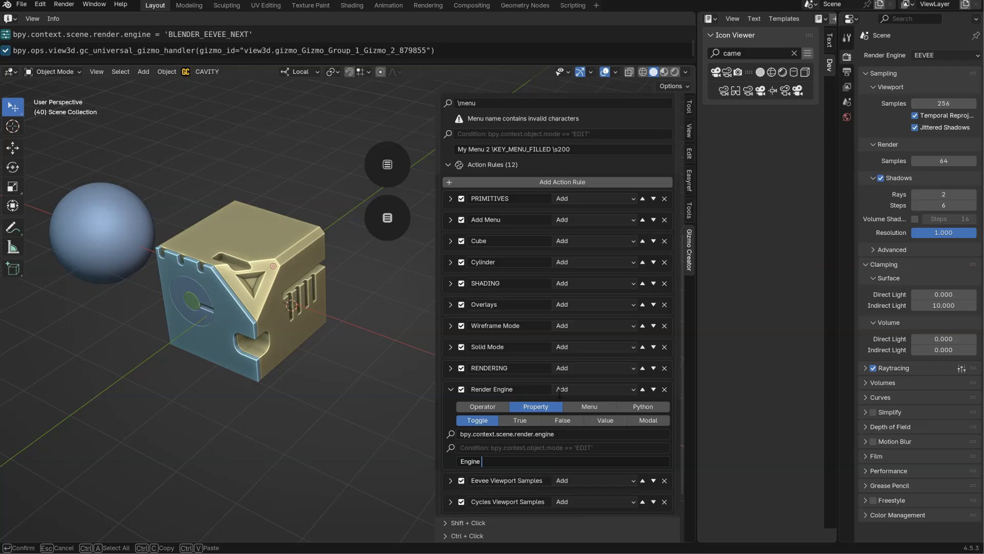
pyautogui.write('\\expand')
pyautogui.press('Return')
# Test the expanded engine selector in the popup menu by switching among Workbench, Cycles and EEVEE, ending on EEVEE.
pyautogui.click(388, 219)
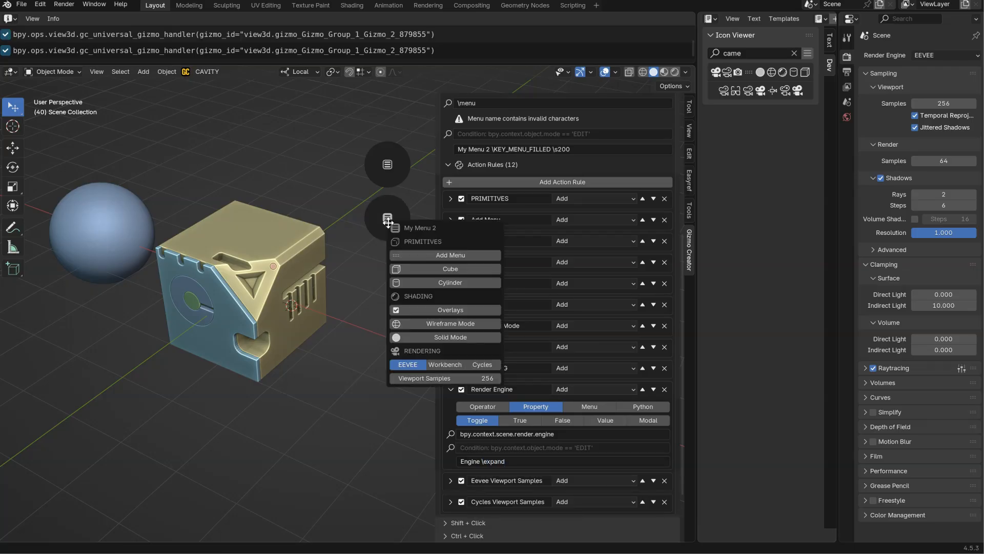
pyautogui.click(445, 364)
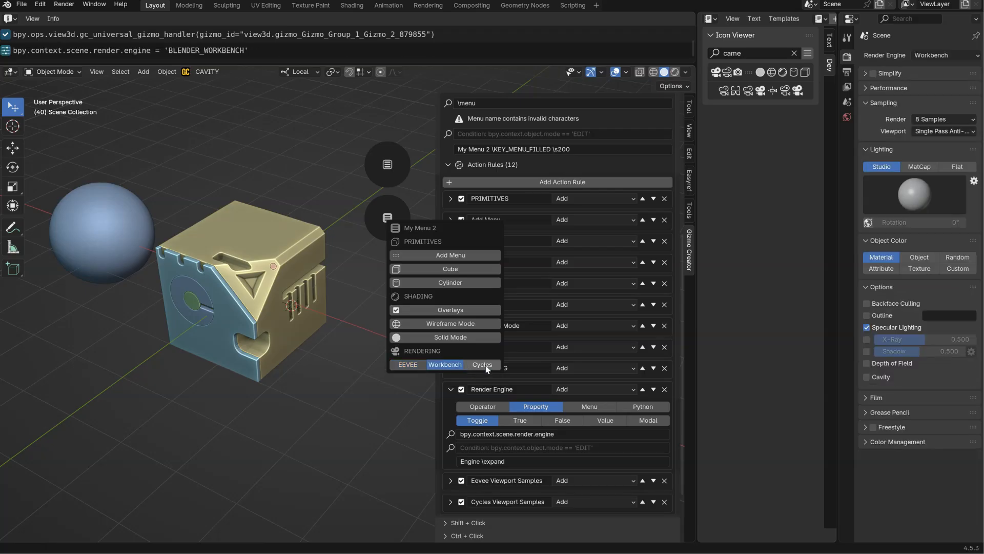
pyautogui.click(483, 365)
pyautogui.click(445, 365)
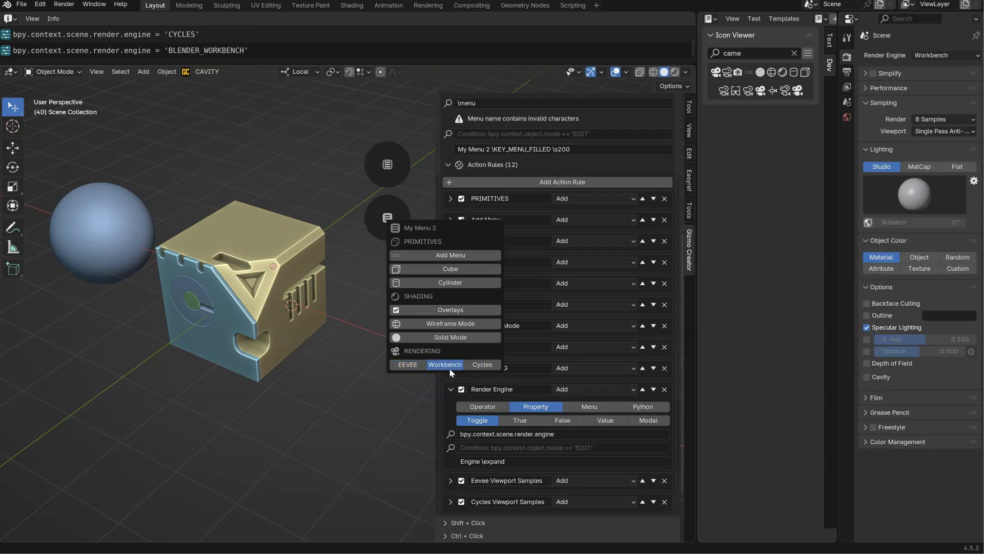
pyautogui.click(403, 365)
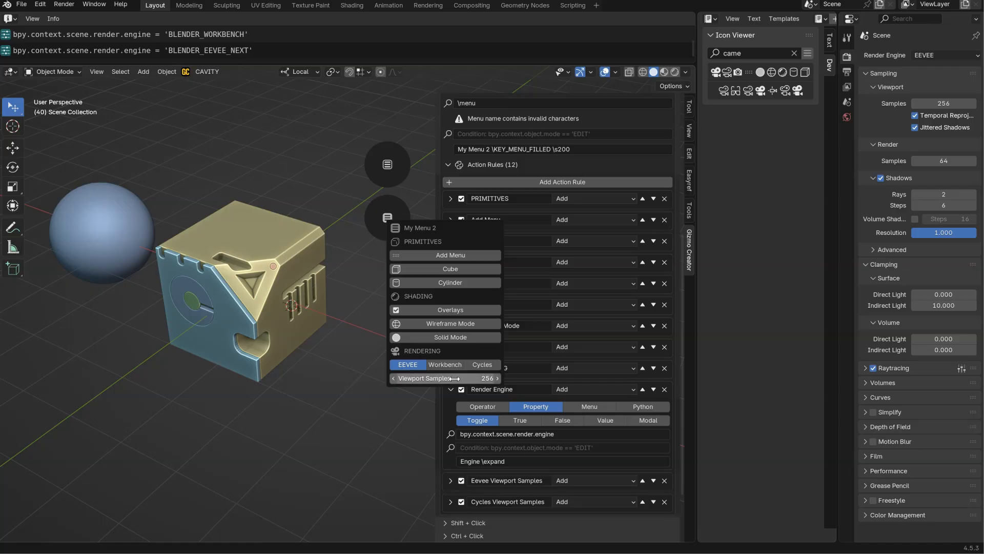
pyautogui.click(444, 364)
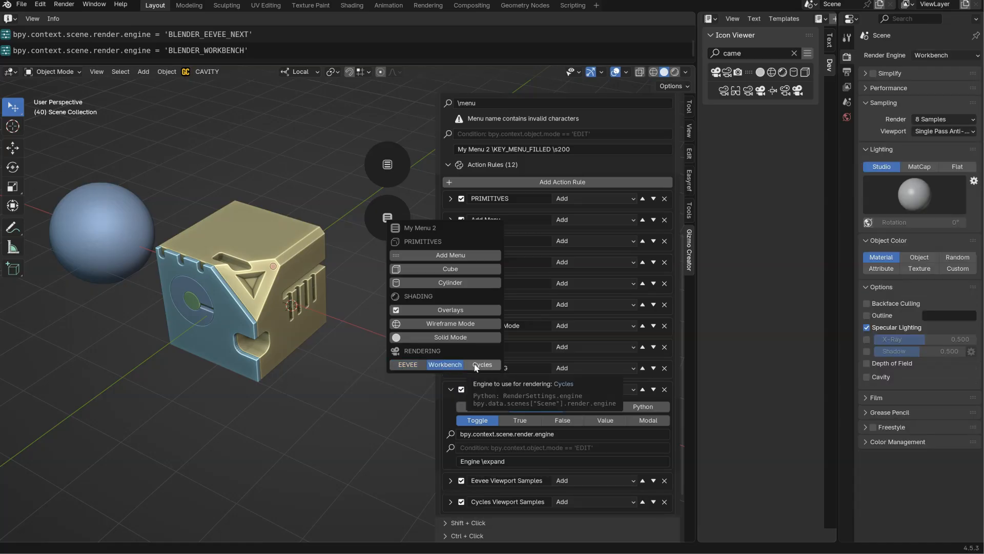
pyautogui.click(404, 364)
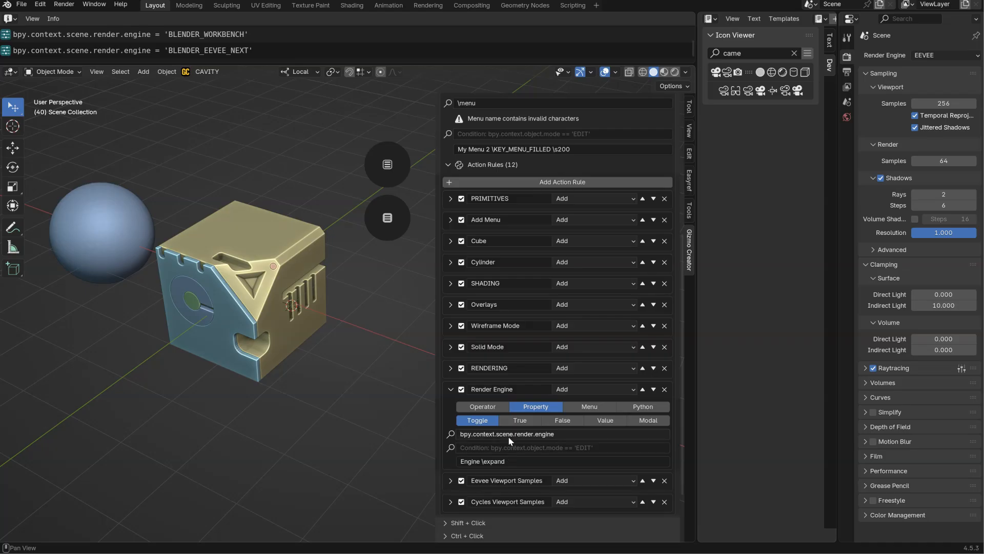
pyautogui.scroll(3, 477, 174)
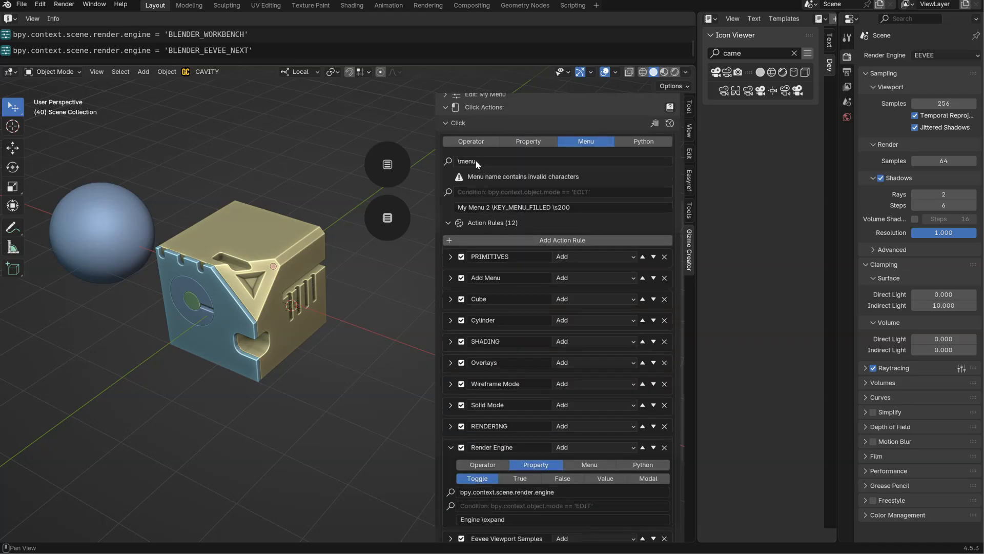
# Examine the popup menu's name and description settings and the RENDERING and Render Engine rules.
pyautogui.moveTo(477, 163)
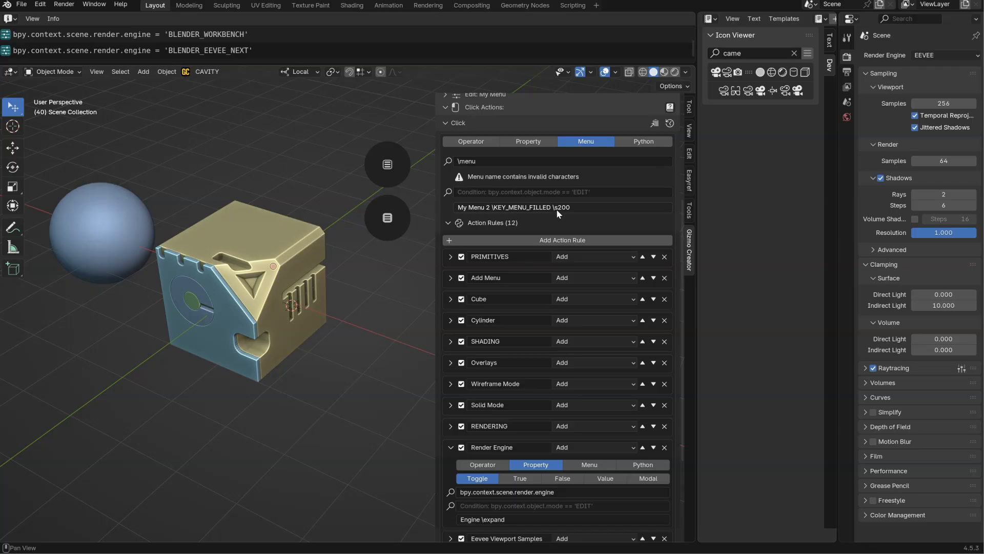
pyautogui.click(382, 225)
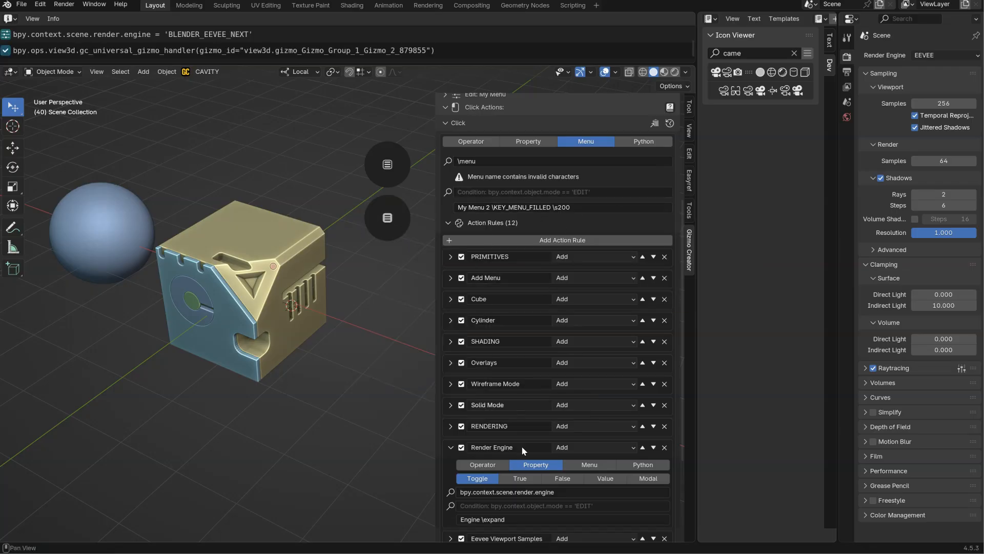
pyautogui.moveTo(566, 451); pyautogui.dragTo(566, 325, button='middle')
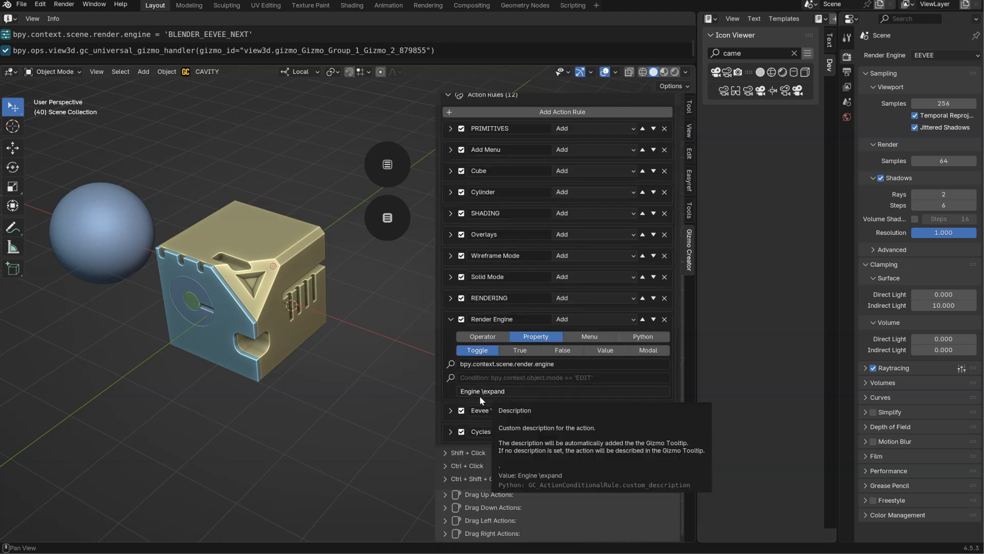
pyautogui.click(449, 302)
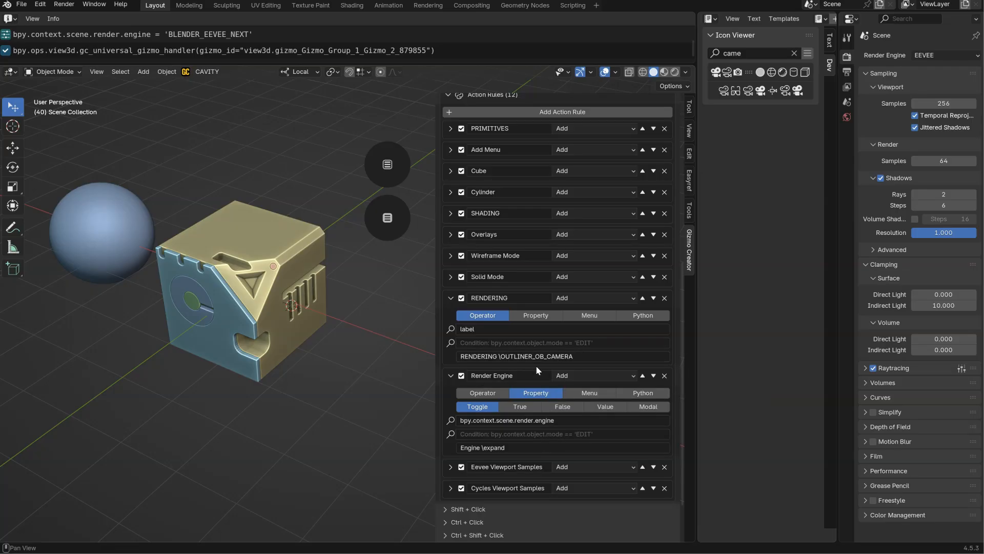
pyautogui.click(450, 298)
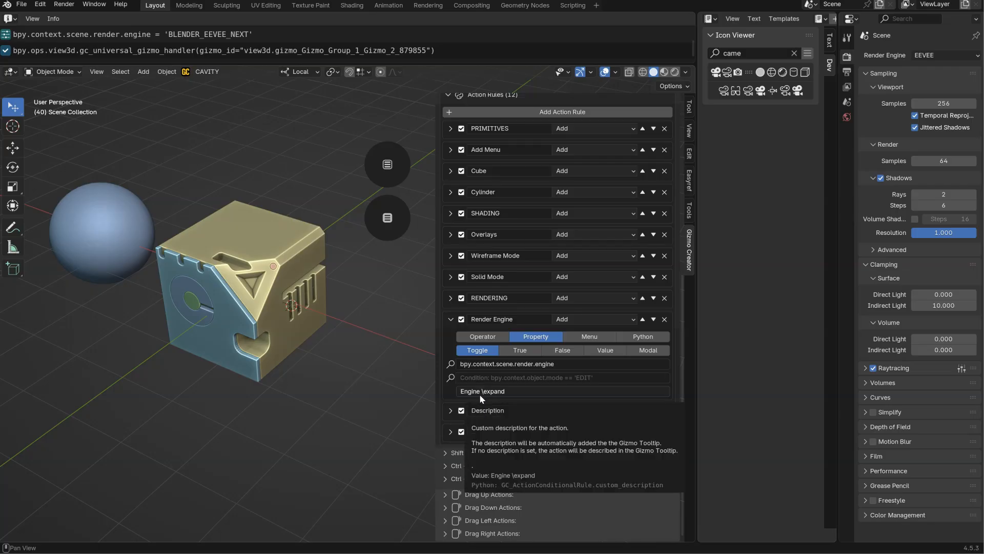
pyautogui.click(933, 56)
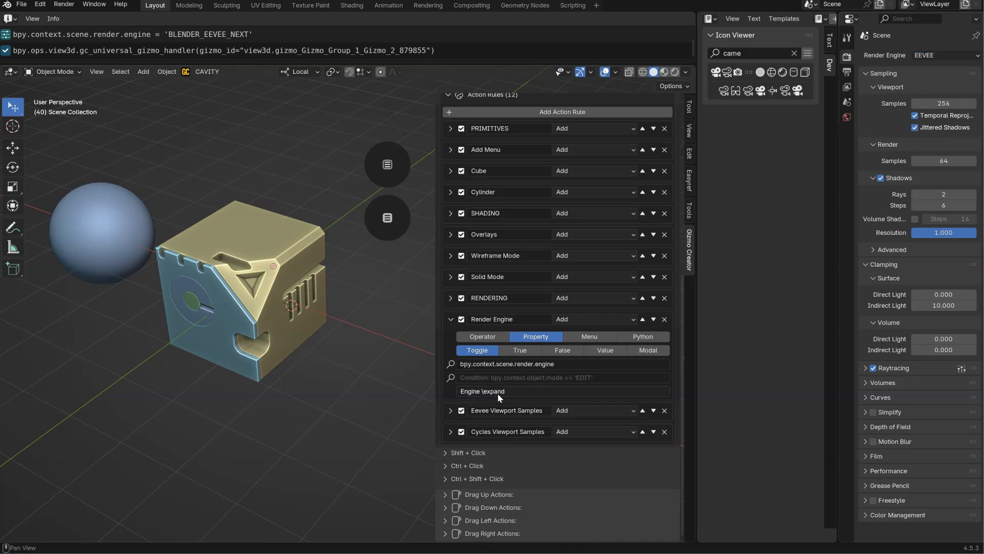
# Shorten the Render Engine rule's description to Engine, removing the \expand option, and check the engine selector in the popup menu.
pyautogui.click(387, 217)
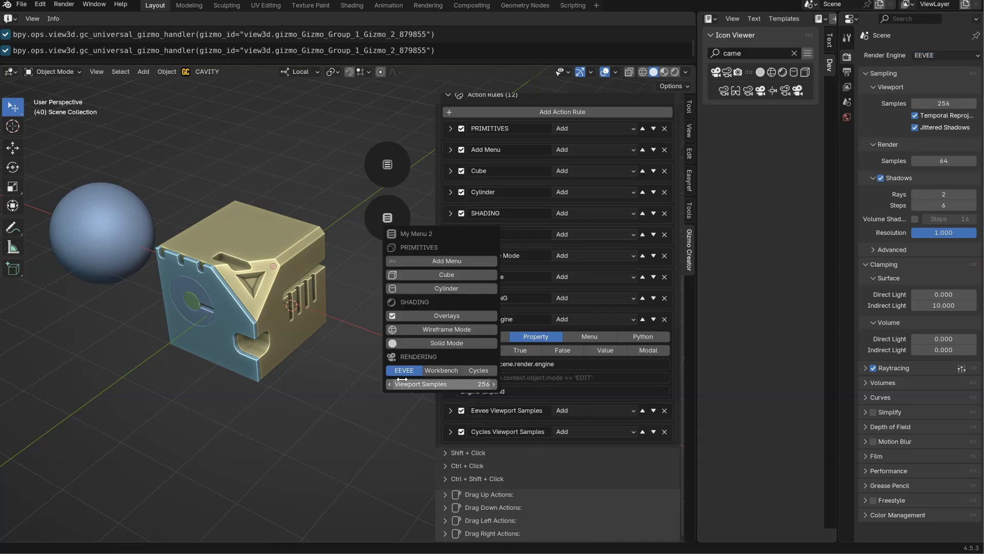
pyautogui.doubleClick(484, 391)
pyautogui.press('BackSpace')
pyautogui.press('Return')
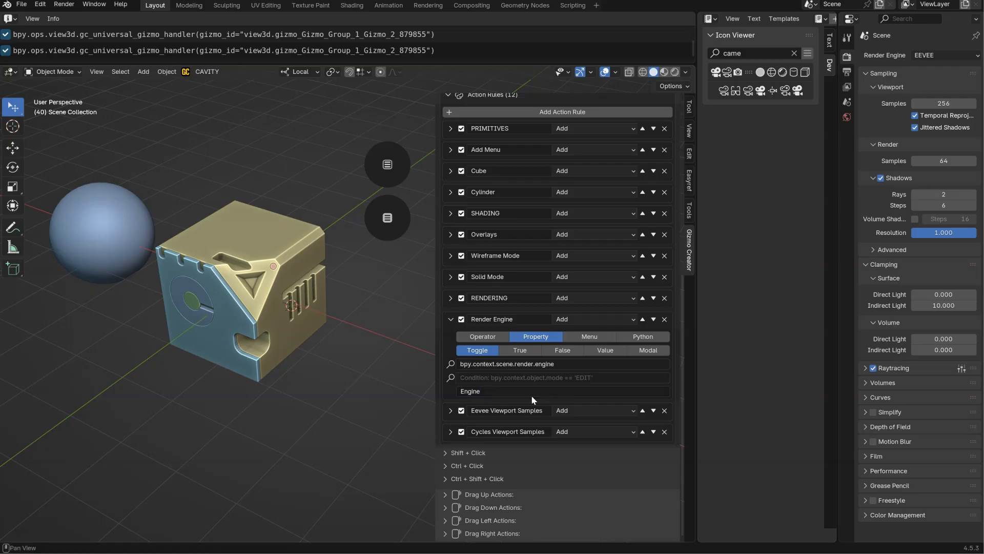
pyautogui.click(384, 236)
pyautogui.click(454, 371)
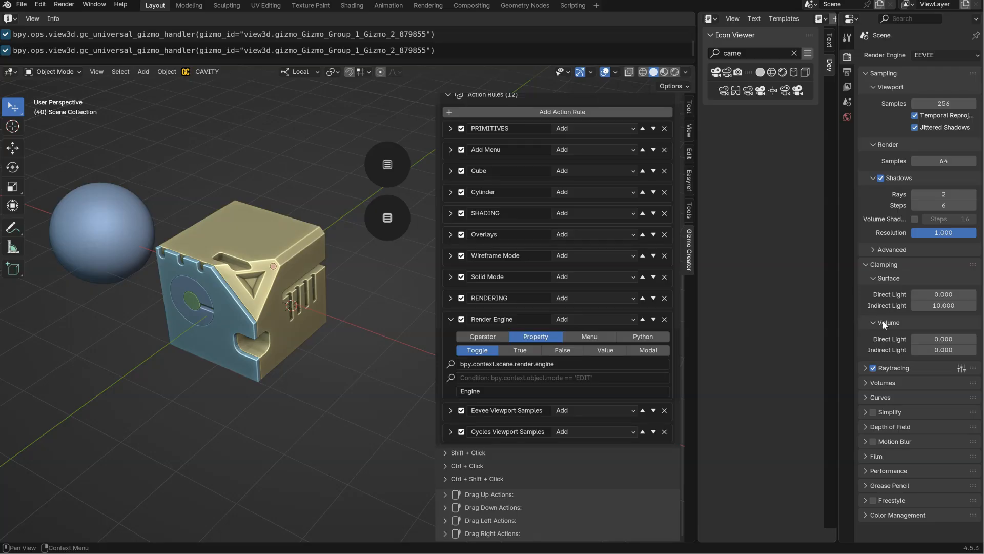
# Disable Raytracing in the EEVEE render settings, copy its logged Python line and collapse the Render Engine rule.
pyautogui.click(873, 369)
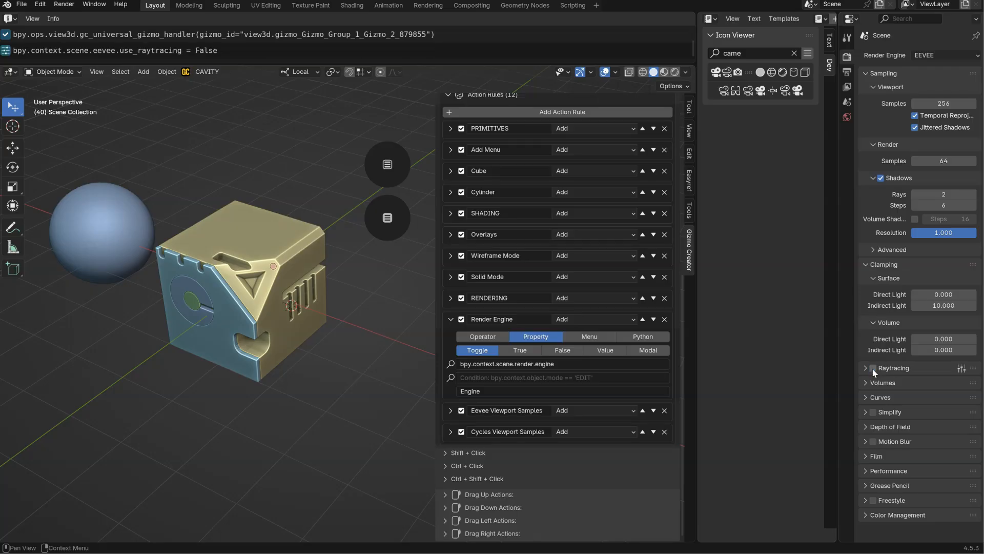
pyautogui.click(169, 52)
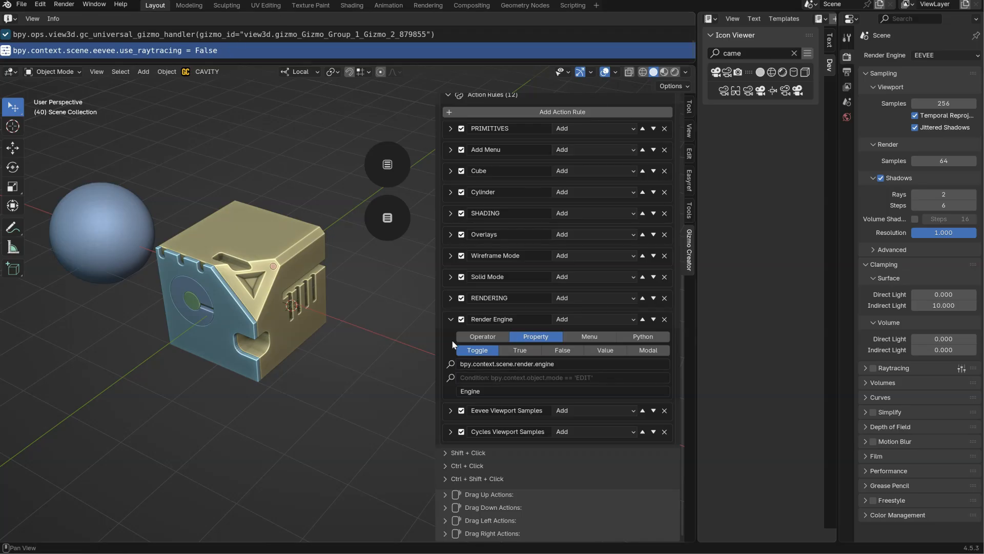
pyautogui.click(447, 322)
# Add an action rule named Eevee Raytracing and move it above the Cycles Viewport Samples rule.
pyautogui.click(535, 184)
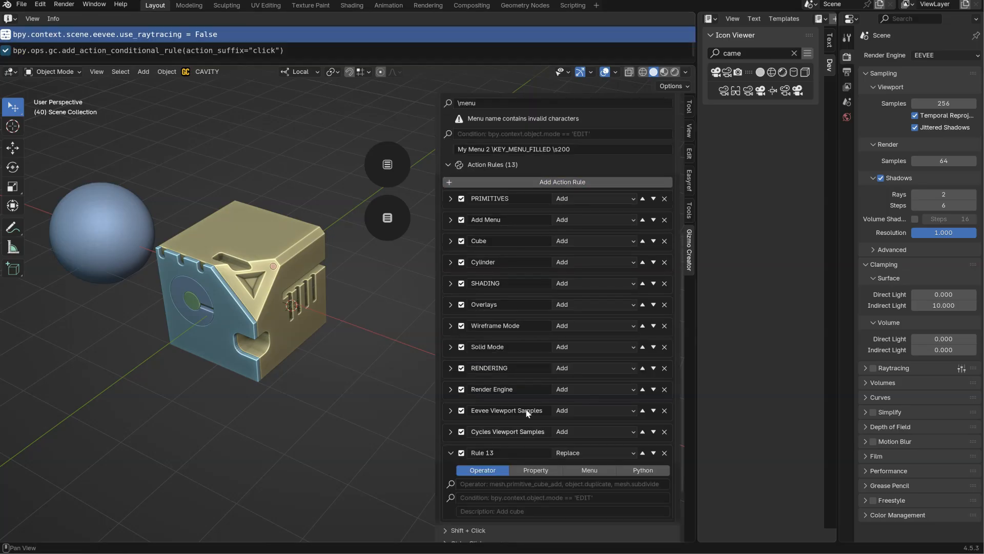
pyautogui.click(515, 453)
pyautogui.write('Raytracin')
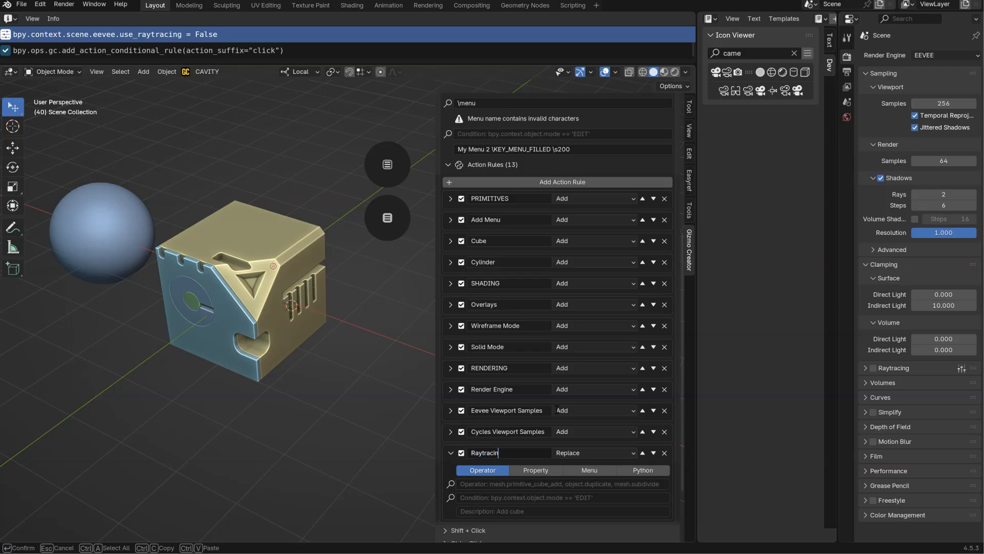
pyautogui.write('Eevee')
pyautogui.press('Return')
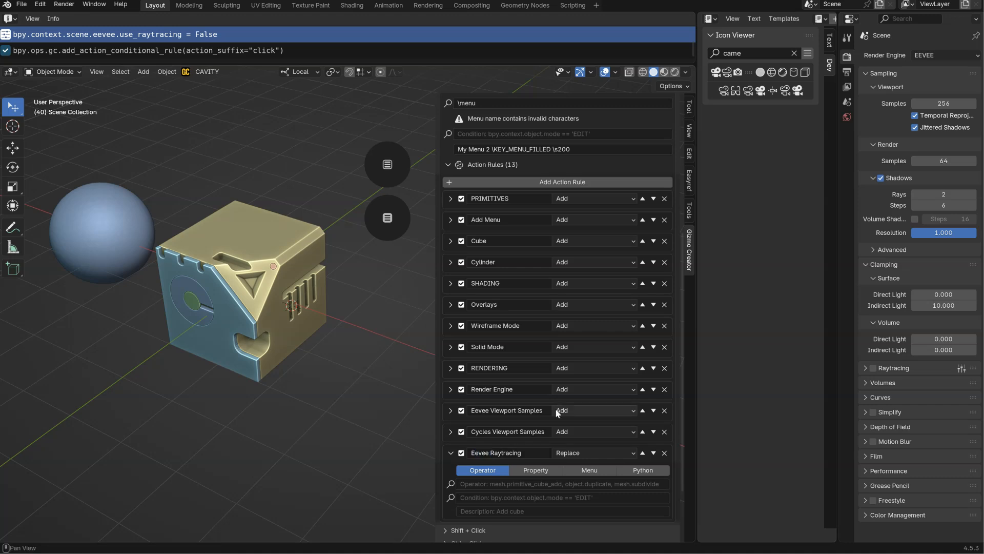
pyautogui.click(643, 452)
# Make the Eevee Raytracing rule a Toggle property action for bpy.context.scene.eevee.use_raytracing.
pyautogui.scroll(-5, 453, 351)
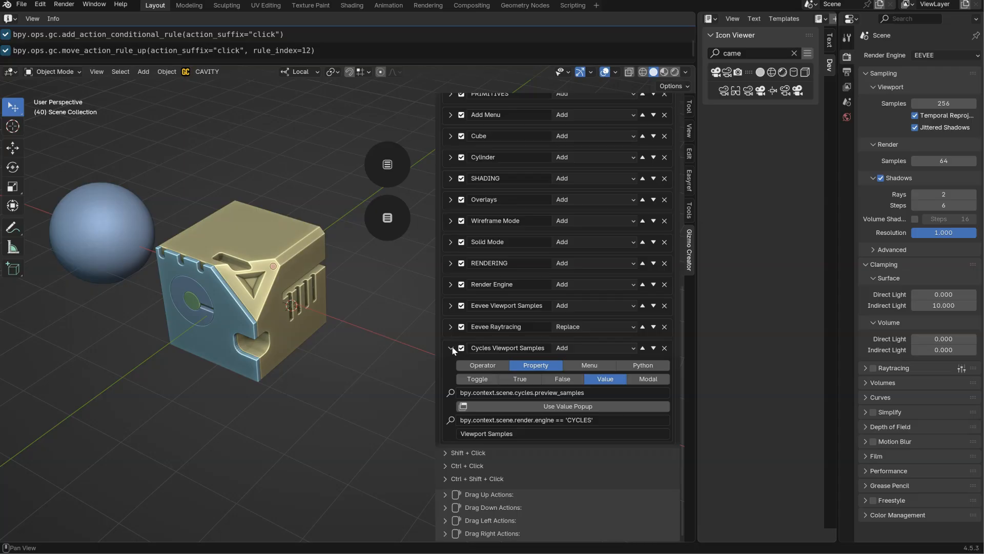
pyautogui.click(451, 348)
pyautogui.click(451, 410)
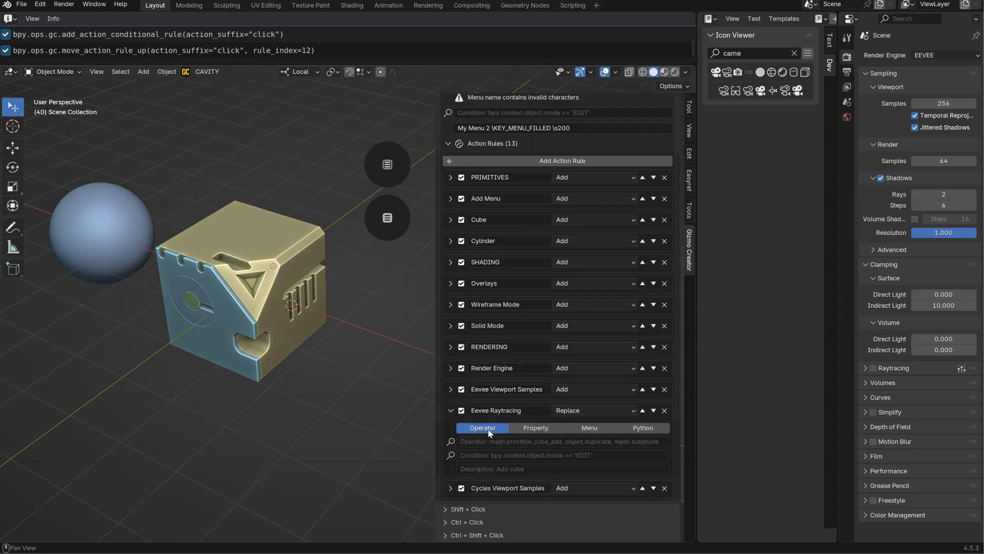
pyautogui.scroll(-3, 456, 405)
pyautogui.doubleClick(493, 355)
pyautogui.moveTo(491, 355); pyautogui.dragTo(546, 358)
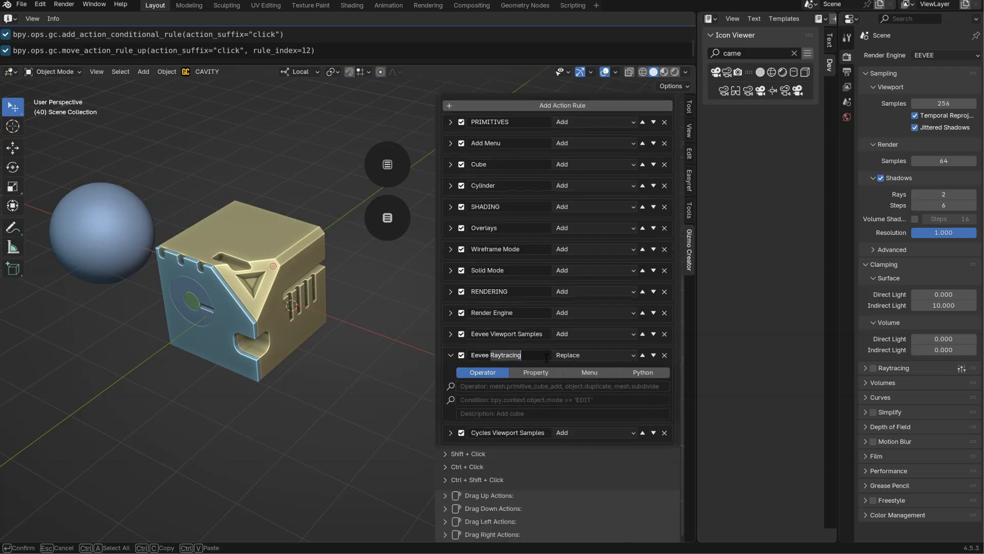
pyautogui.press('Return')
pyautogui.click(535, 372)
pyautogui.click(605, 386)
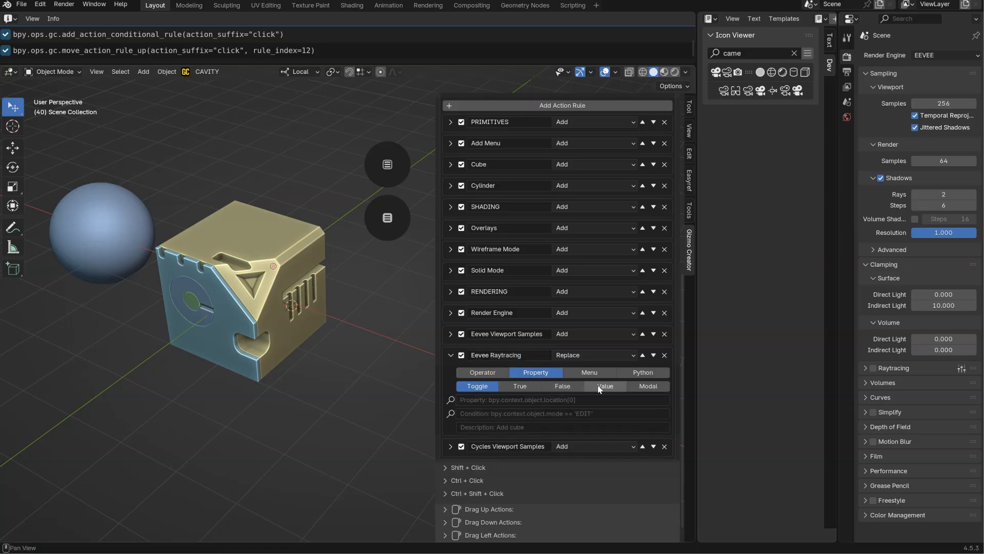
pyautogui.click(477, 386)
pyautogui.click(513, 399)
pyautogui.write('bpy.context.scene.eevee.use_raytracing = False')
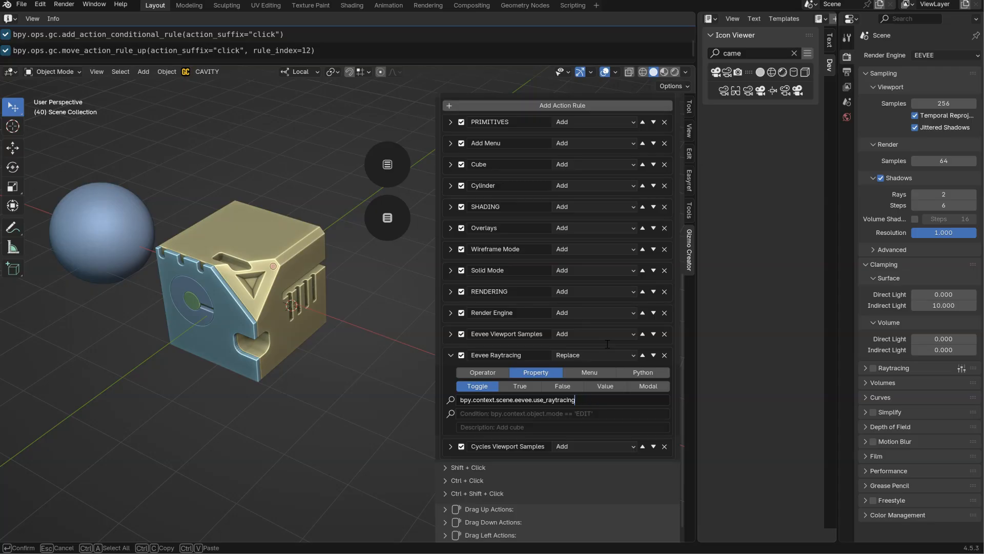
pyautogui.press('Return')
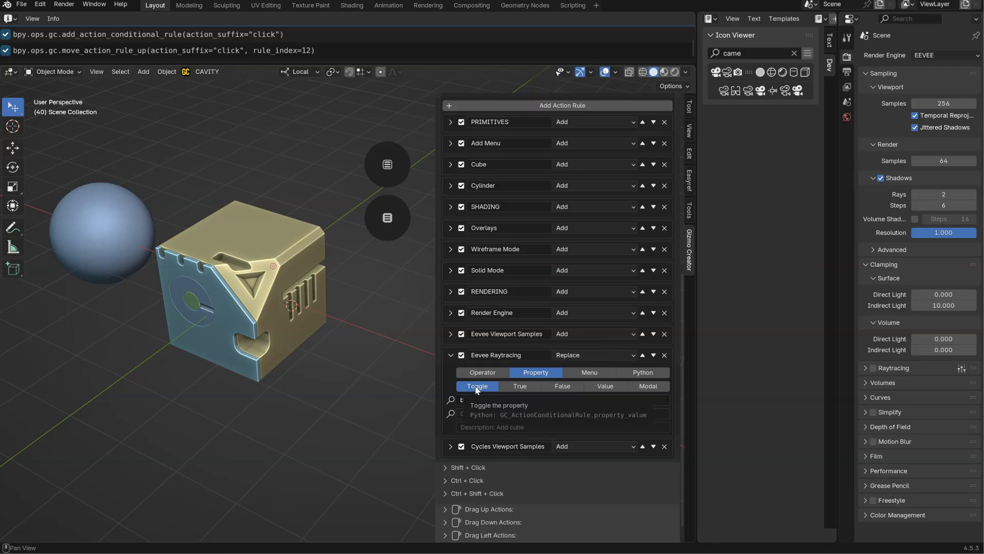
# Set the Eevee Raytracing rule's description to Raytracing, reusing the text of the rule's name.
pyautogui.doubleClick(529, 357)
pyautogui.hotkey('ctrl', 'c')
pyautogui.click(476, 428)
pyautogui.hotkey('ctrl', 'v')
pyautogui.press('Return')
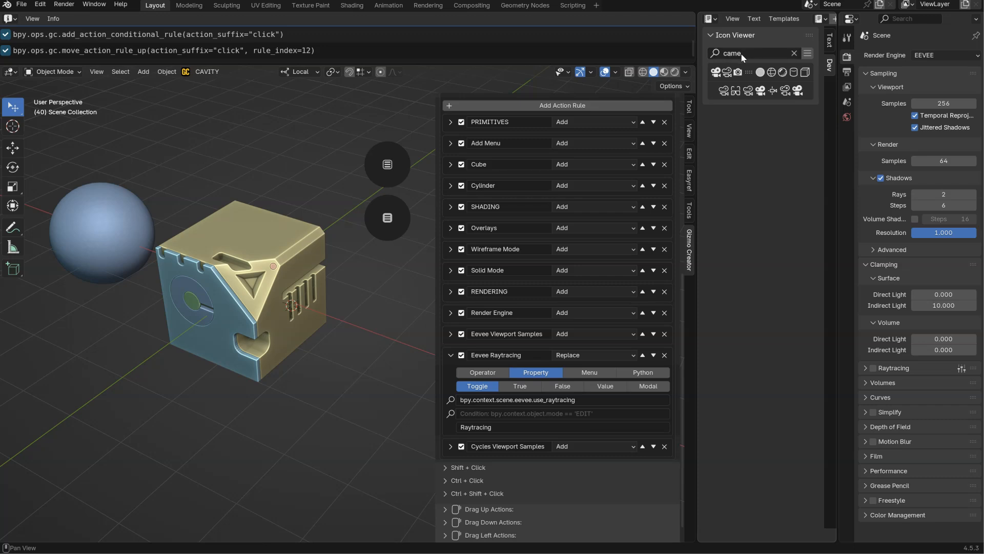
# Pick the SHADING_RENDERED icon in the Icon Viewer and append \SHADING_RENDERED to the Raytracing description.
pyautogui.click(782, 74)
pyautogui.click(498, 426)
pyautogui.click(498, 427)
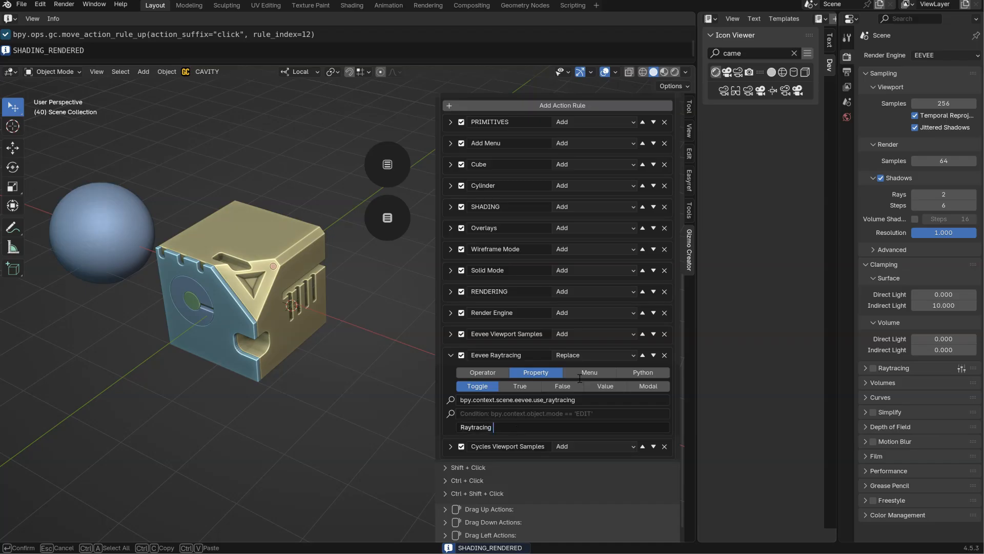
pyautogui.write('\\')
pyautogui.hotkey('ctrl', 'v')
pyautogui.press('Return')
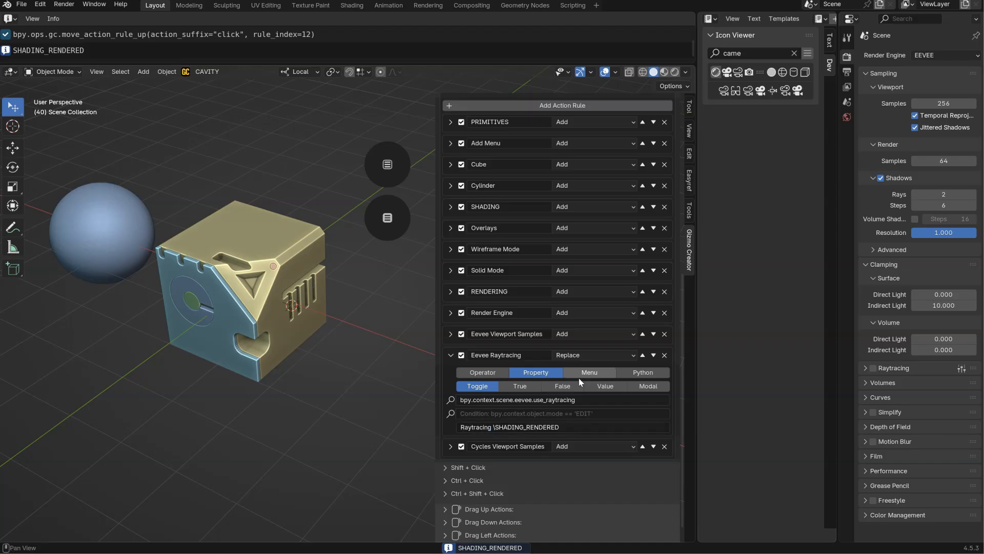
# Check the popup menu for the raytracing entry and set the Eevee Raytracing rule's mode to Add.
pyautogui.click(387, 219)
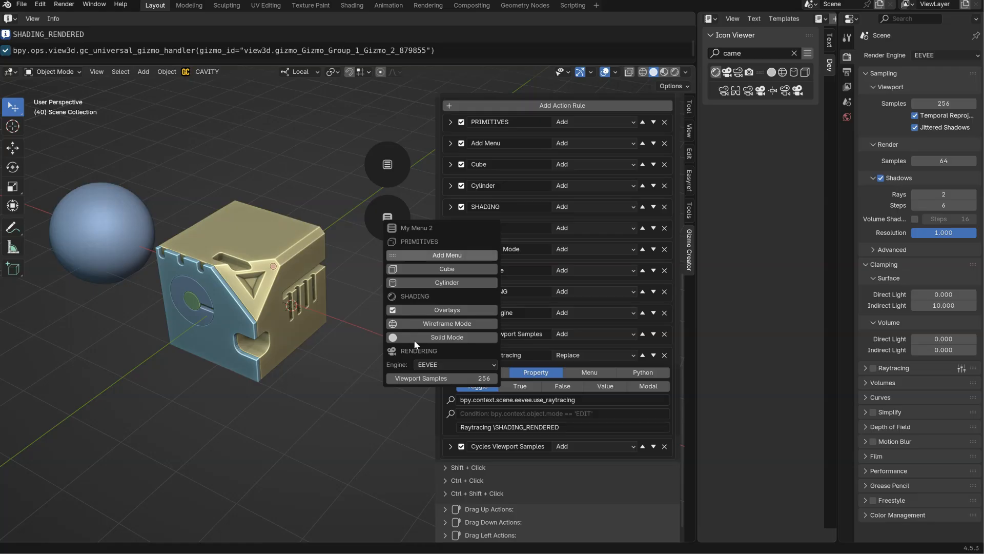
pyautogui.click(569, 354)
pyautogui.click(565, 395)
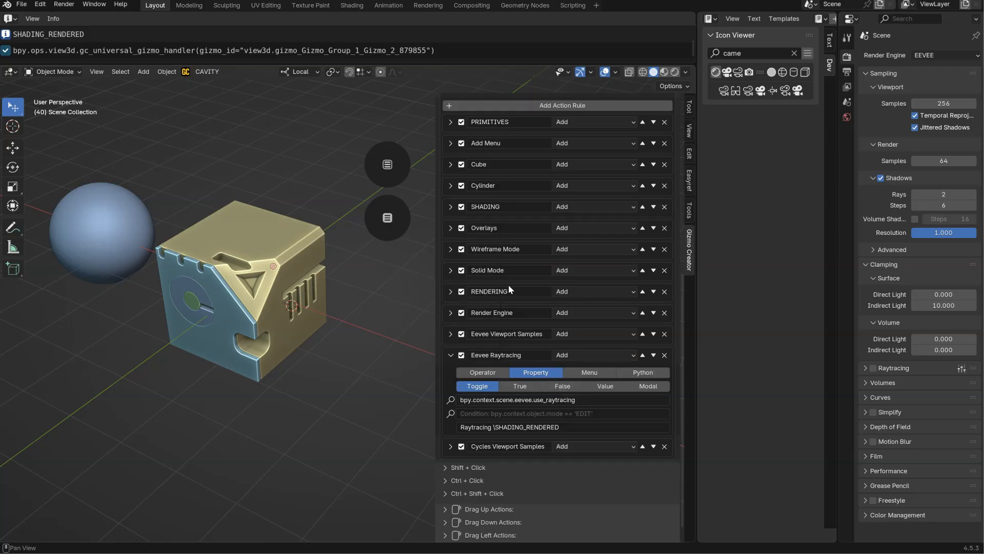
# Test the Raytracing toggle in the popup menu by switching it on and off, leaving it enabled.
pyautogui.click(387, 217)
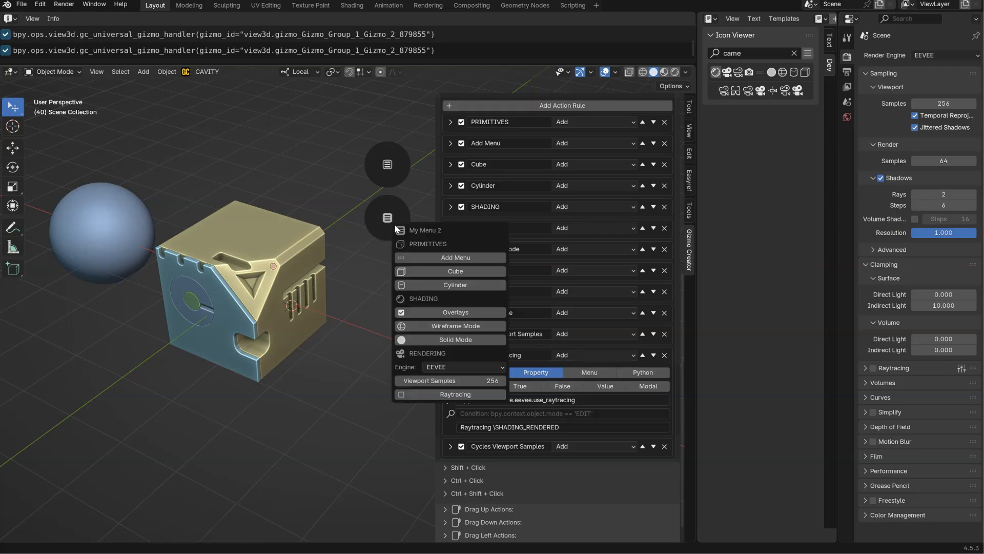
pyautogui.click(455, 394)
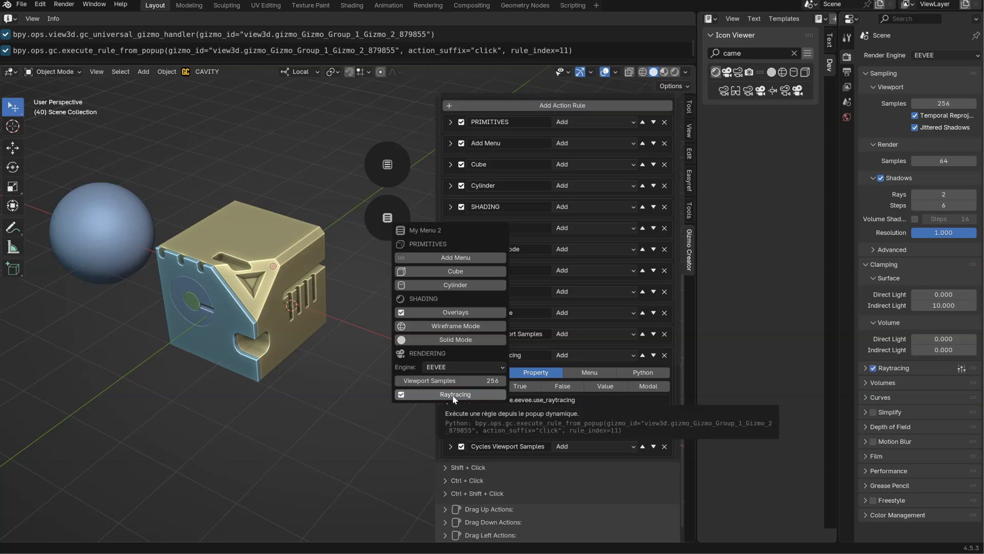
pyautogui.click(389, 221)
pyautogui.click(419, 398)
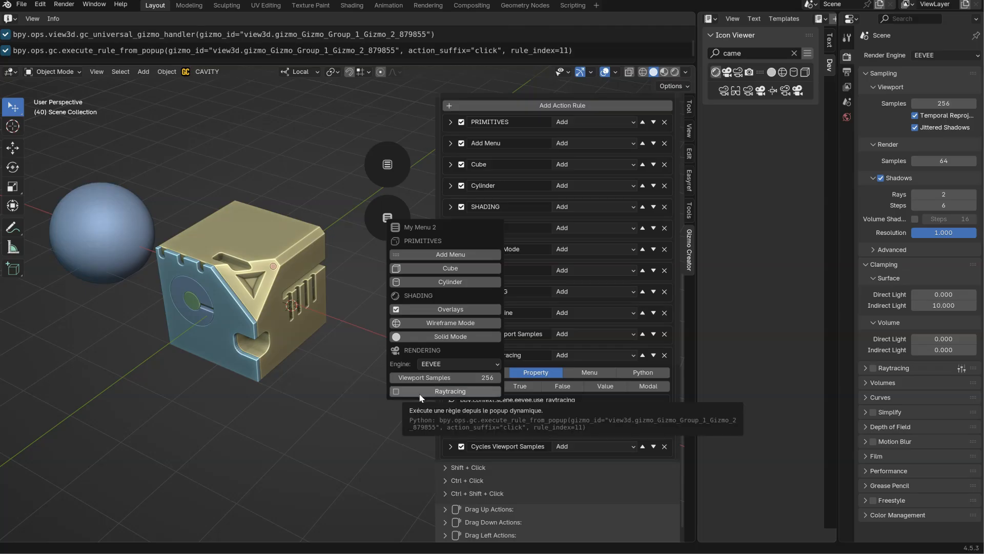
pyautogui.click(390, 222)
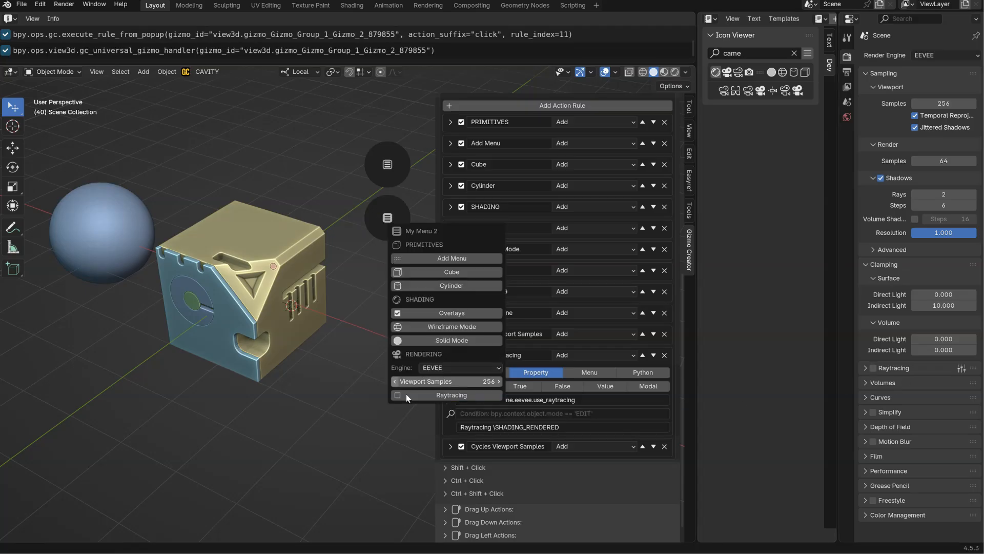
pyautogui.click(431, 400)
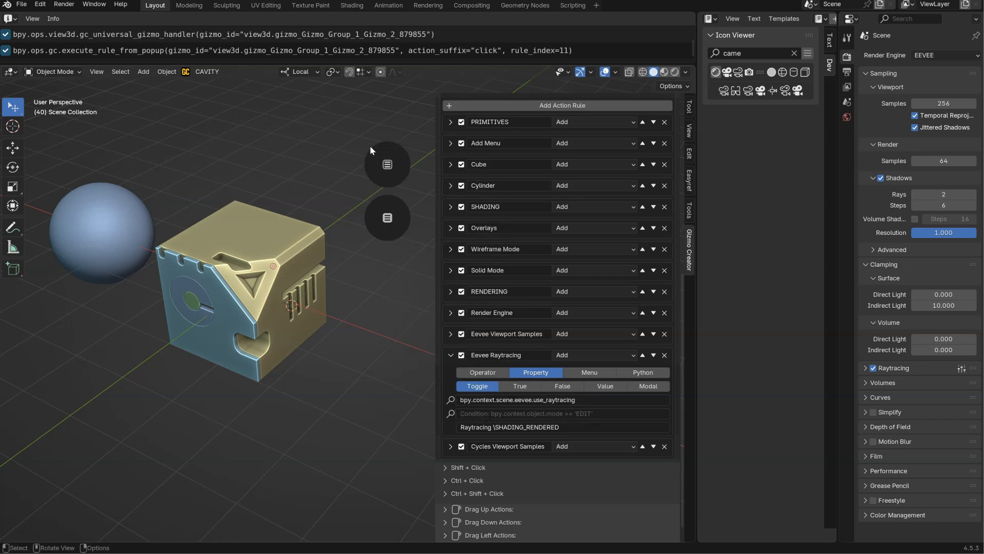
pyautogui.keyDown('shift'); pyautogui.moveTo(158, 312); pyautogui.dragTo(170, 312, button='middle'); pyautogui.keyUp('shift')
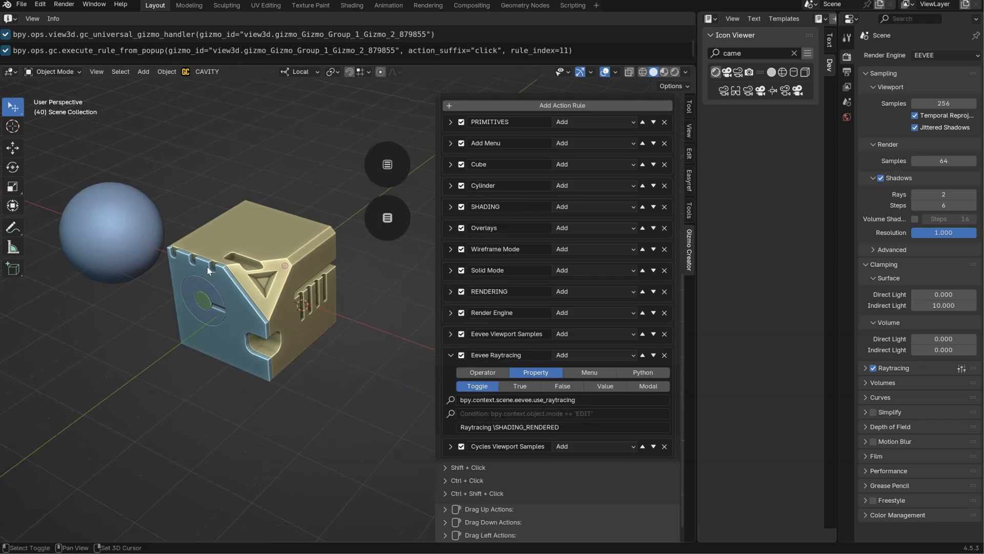
# Test the engine selector in the My Menu 2 popup by switching to Cycles and back to EEVEE.
pyautogui.click(387, 217)
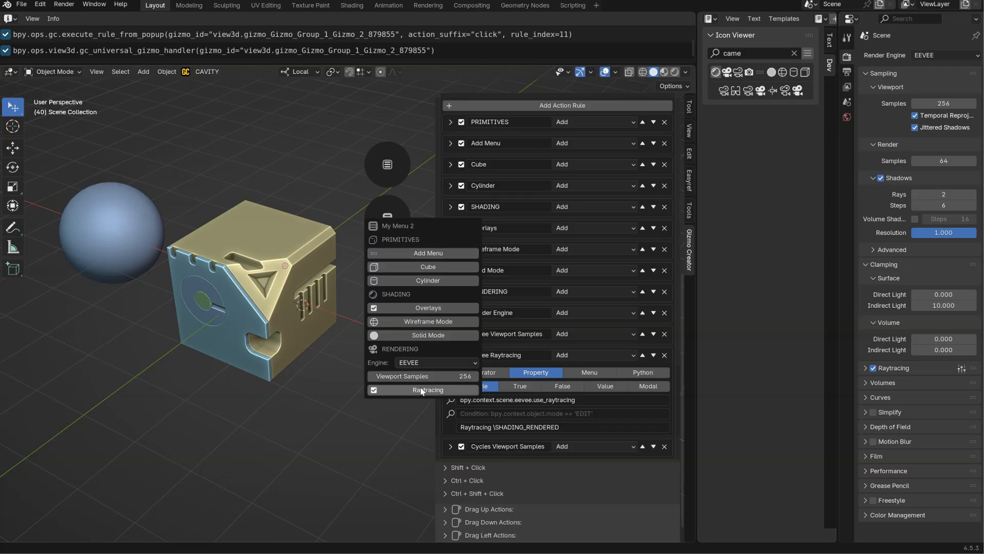
pyautogui.click(430, 362)
pyautogui.click(412, 399)
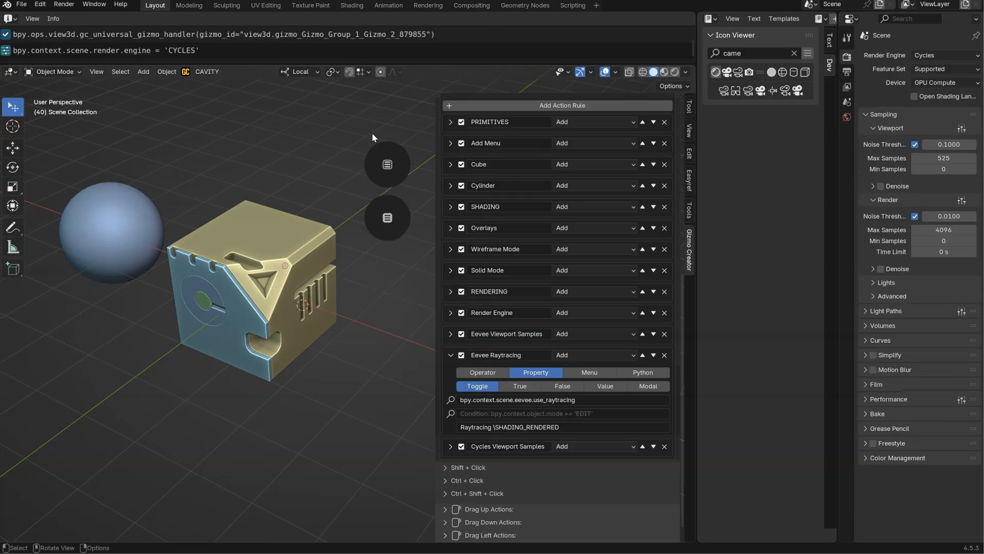
pyautogui.click(387, 218)
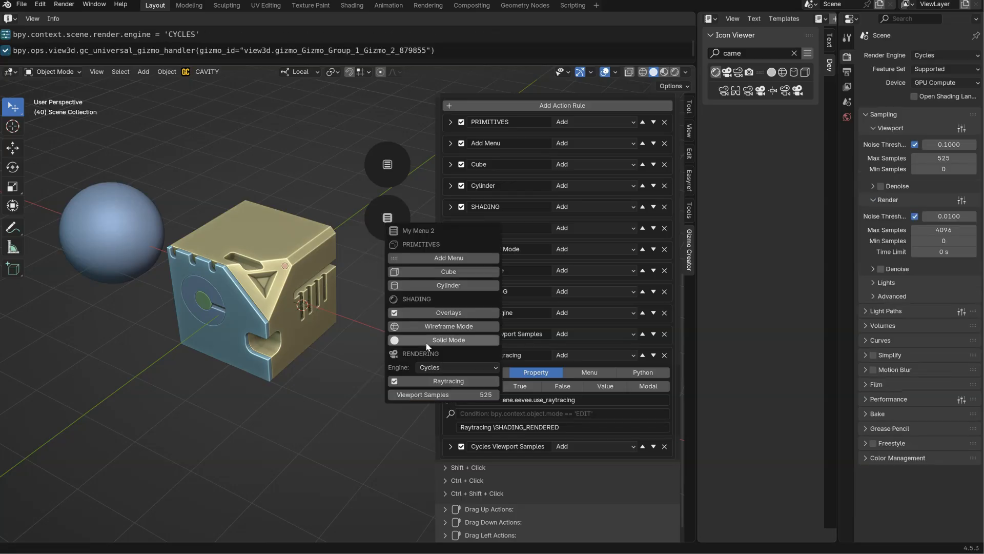
pyautogui.click(390, 217)
pyautogui.click(445, 359)
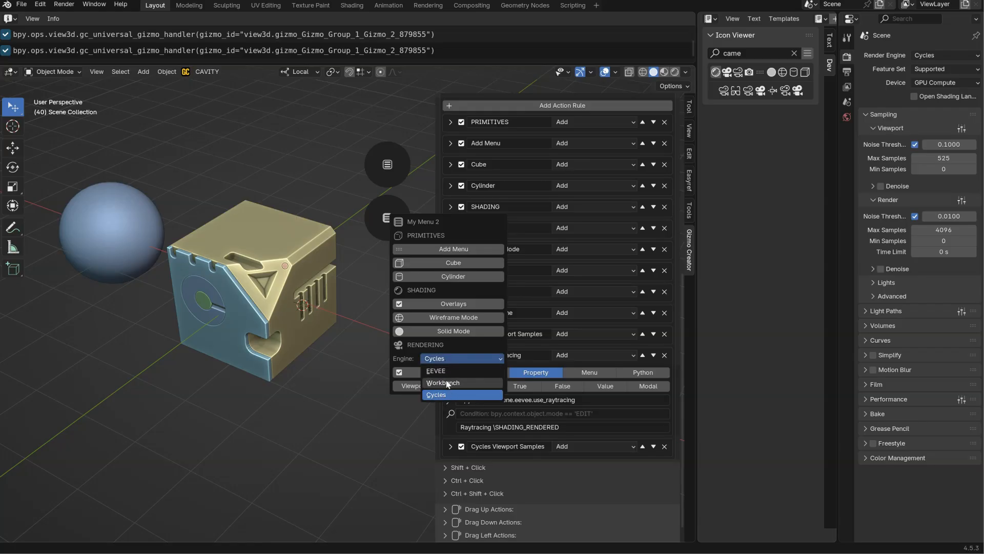
pyautogui.click(441, 357)
pyautogui.click(450, 366)
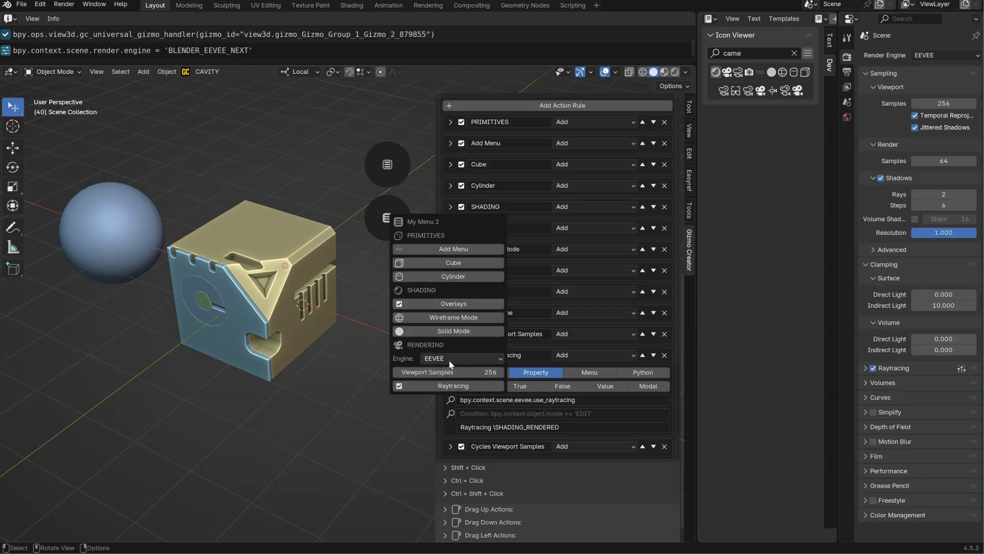
pyautogui.moveTo(439, 222); pyautogui.dragTo(355, 286)
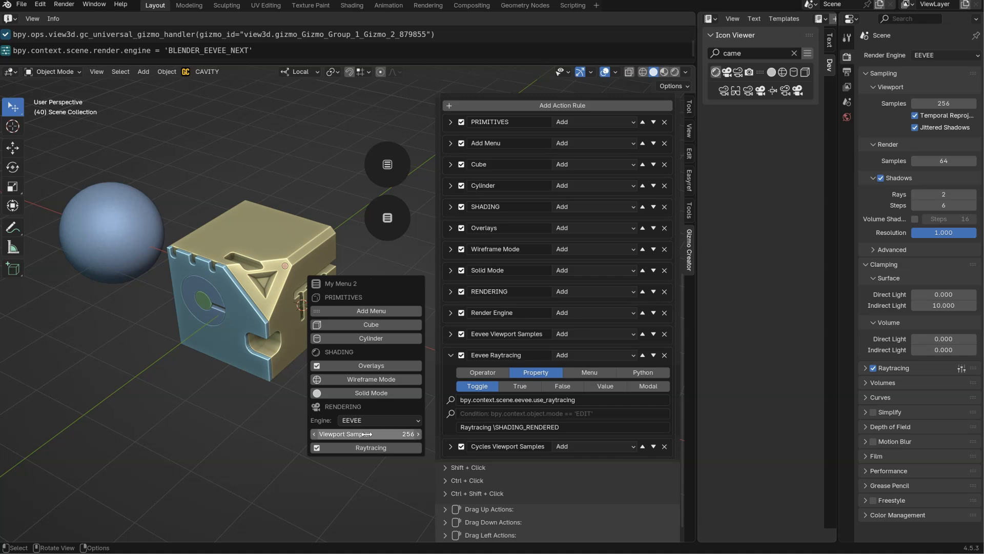
# Compare the entries of the My Menu popup with nothing, the sphere and the detailed cube selected, and check My Menu 2 for the cube.
pyautogui.click(387, 165)
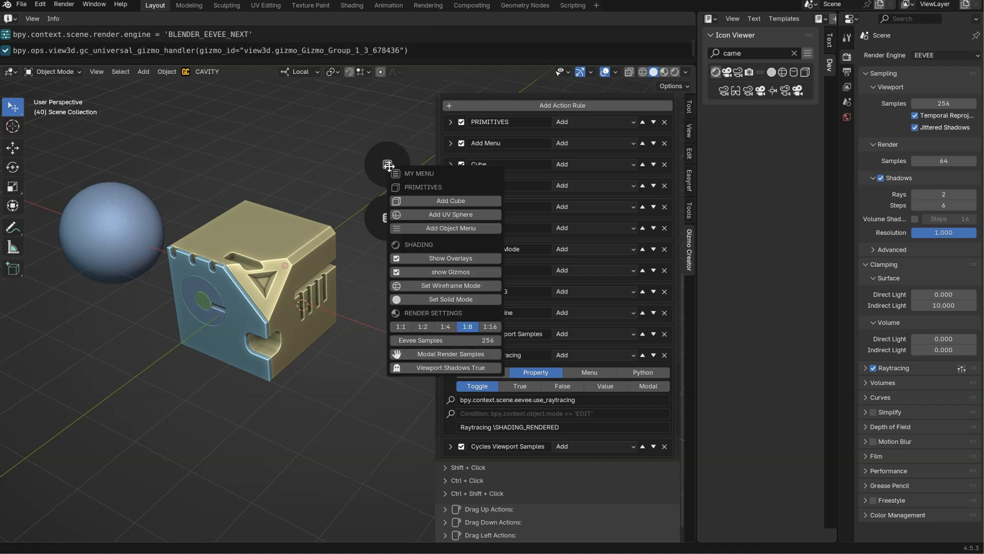
pyautogui.click(123, 218)
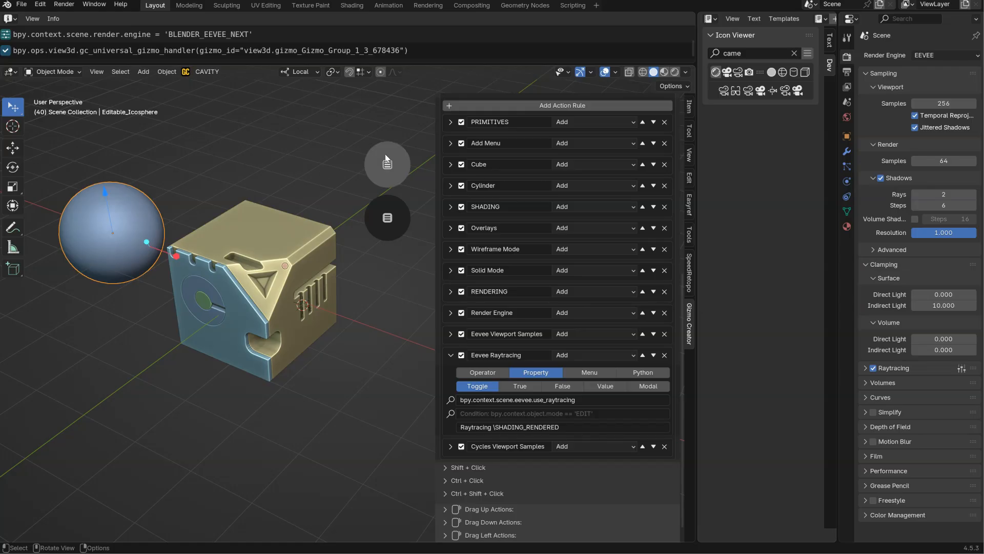
pyautogui.click(387, 169)
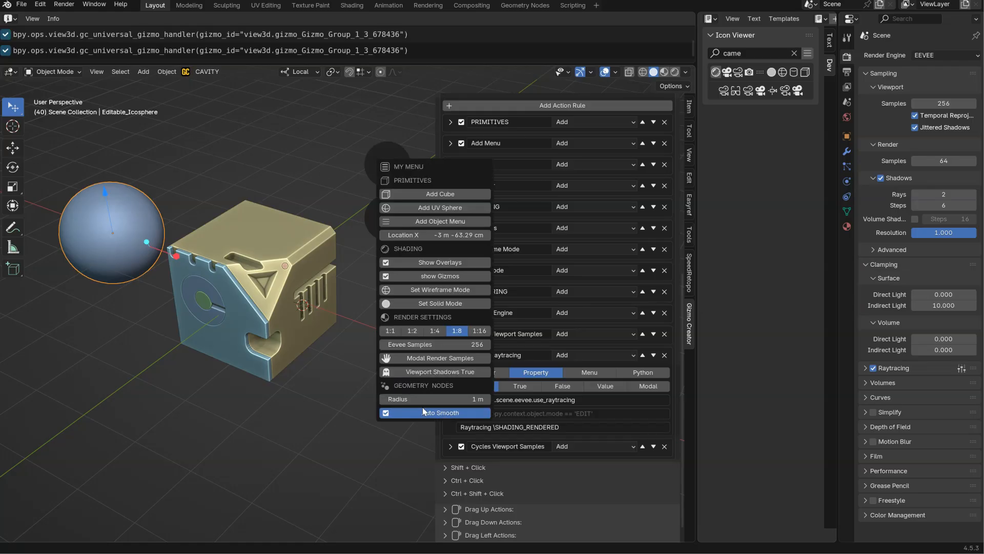
pyautogui.click(295, 249)
pyautogui.click(385, 163)
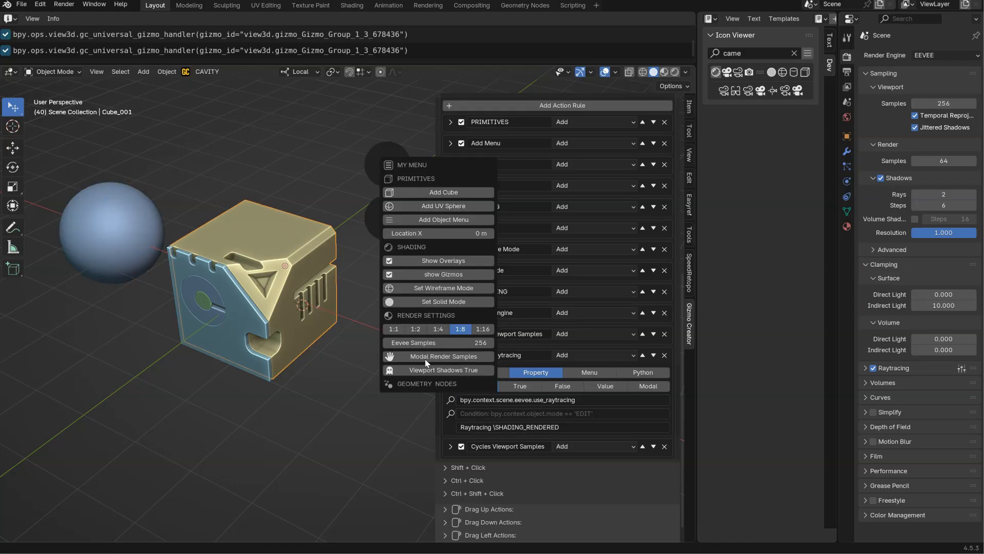
pyautogui.click(387, 217)
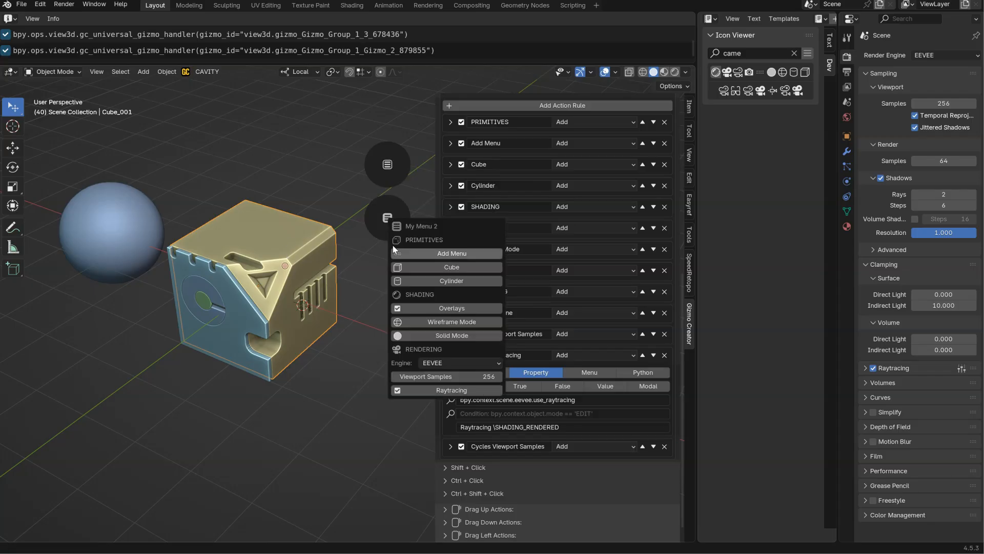
pyautogui.click(386, 166)
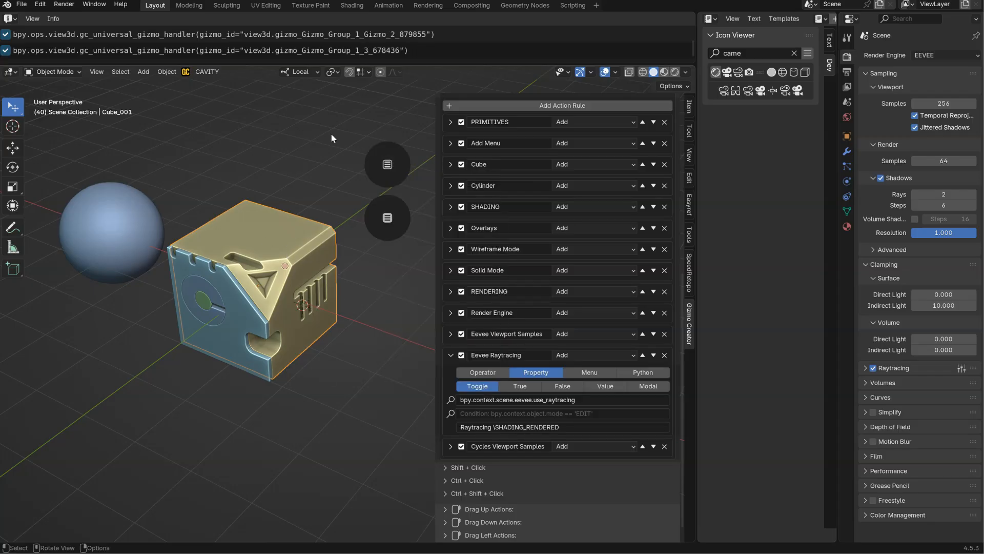
# Add a mesh cube and move it in front of the detailed cube.
pyautogui.hotkey('shift', 'a')
pyautogui.moveTo(277, 330)
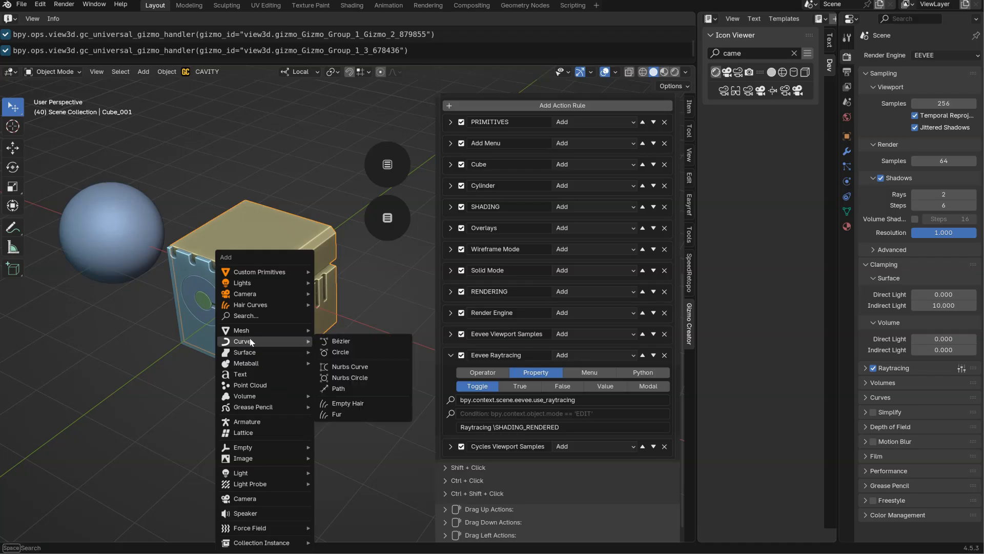
pyautogui.click(346, 341)
pyautogui.press('g')
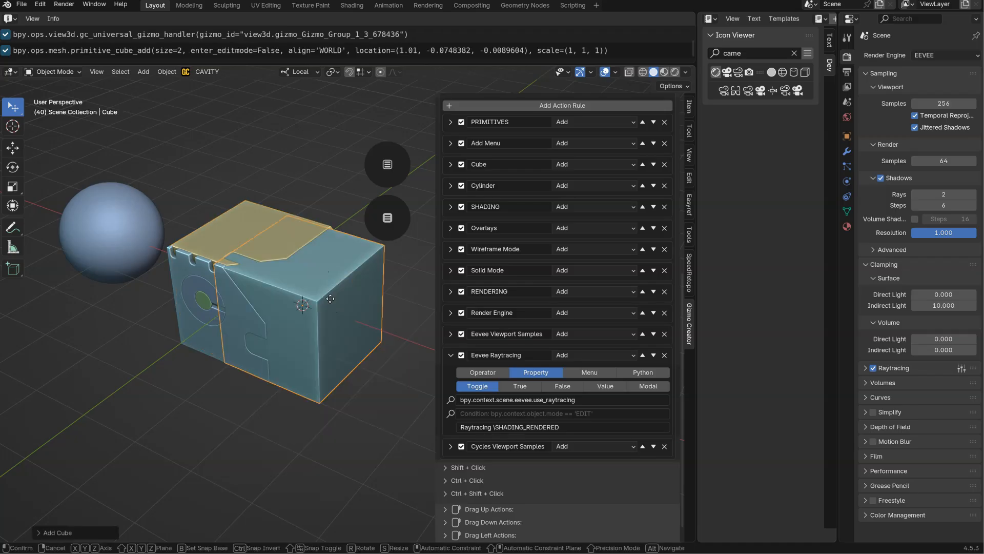
pyautogui.click(367, 429)
# Check the My Menu popup with the new cube selected and delete that cube.
pyautogui.click(387, 165)
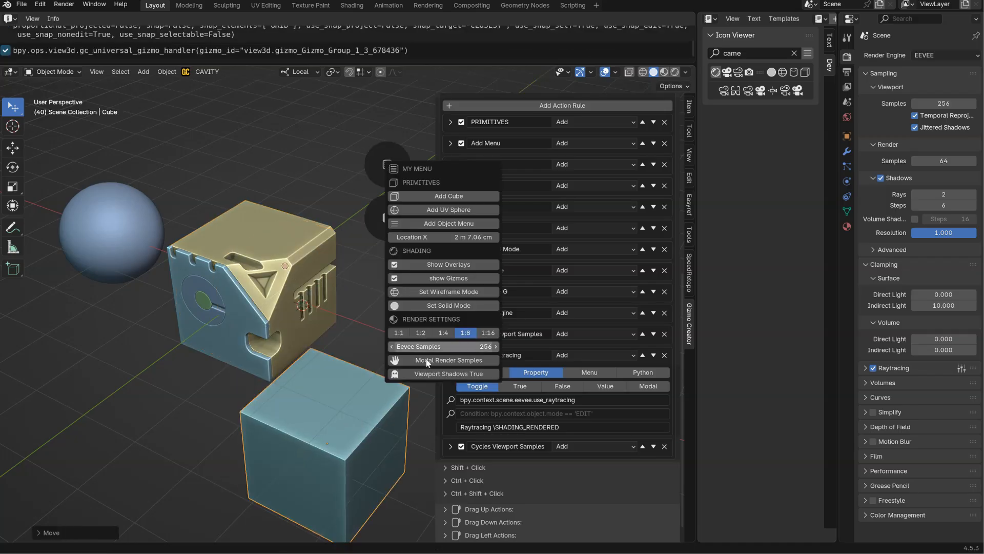
pyautogui.press('x')
pyautogui.click(302, 372)
# Set the sphere's Radius to 1 m 11 cm through the My Menu popup and test its Auto Smooth toggle off and on.
pyautogui.click(142, 230)
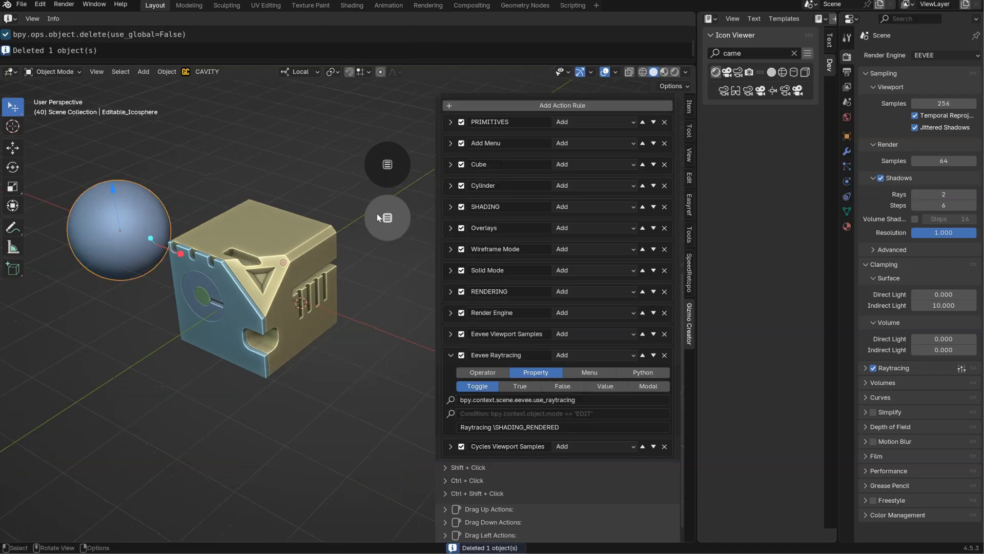
pyautogui.click(387, 164)
pyautogui.moveTo(427, 397); pyautogui.dragTo(423, 397)
pyautogui.click(428, 415)
pyautogui.click(428, 416)
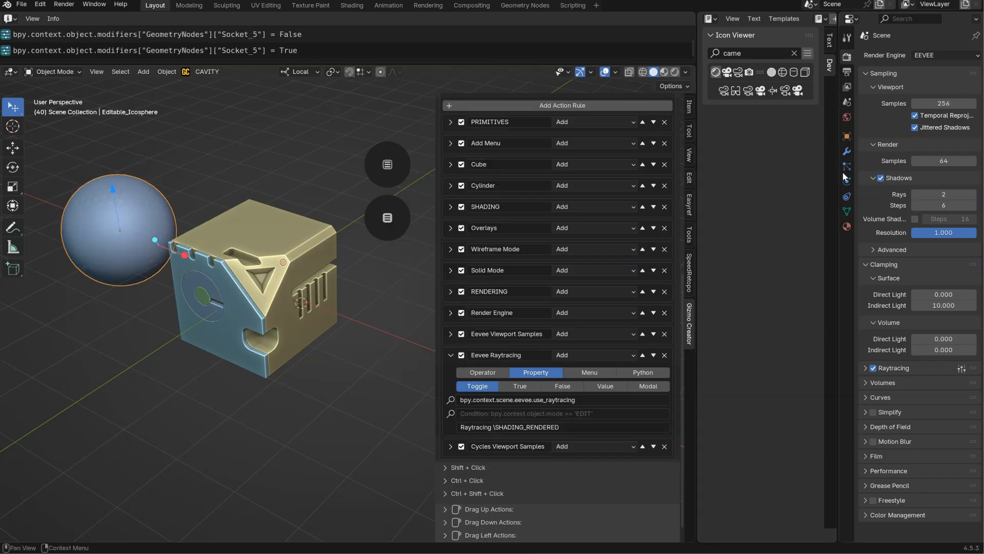
# Re-enter the Radius of the sphere's Geometry Nodes modifier to log its data path, and select the logged Socket_2 line.
pyautogui.click(847, 151)
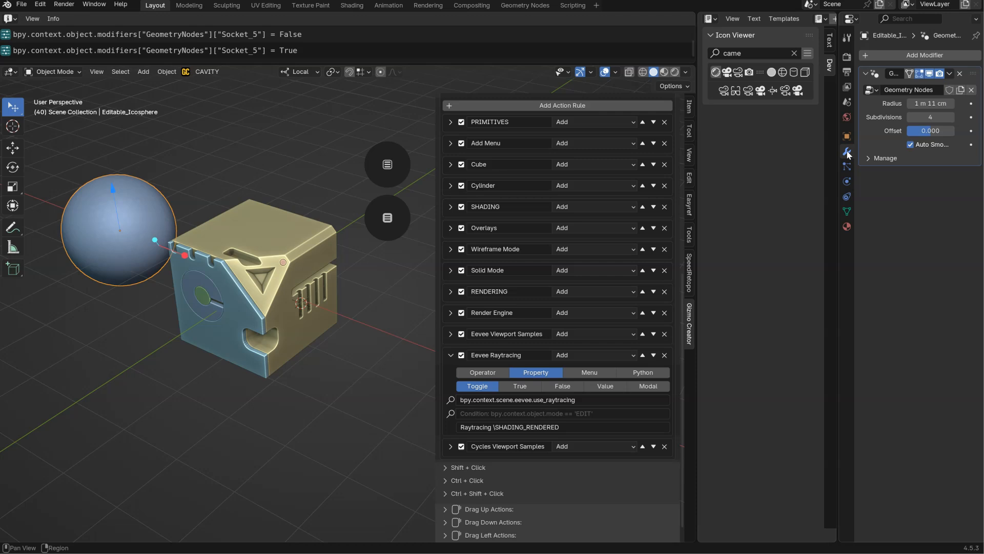
pyautogui.click(925, 103)
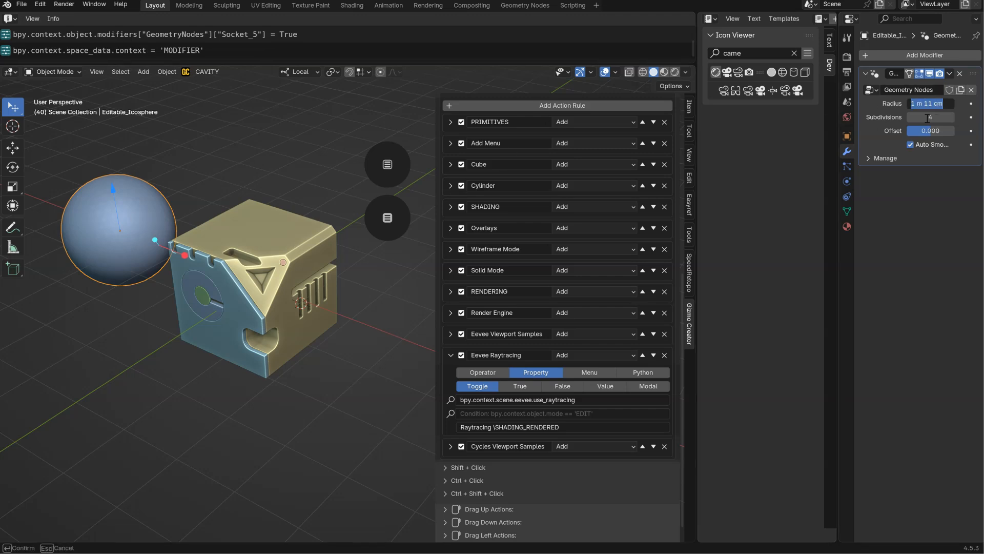
pyautogui.press('Return')
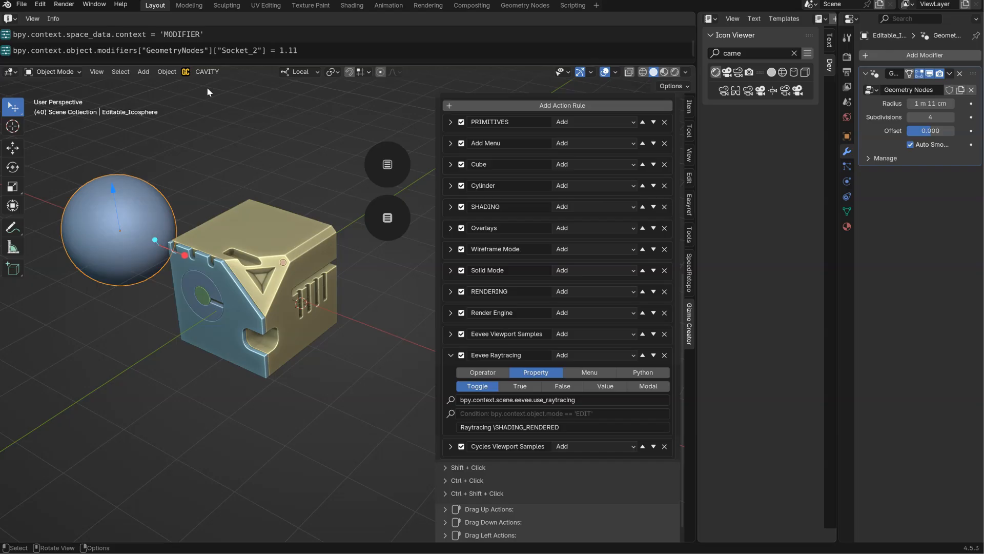
pyautogui.click(169, 51)
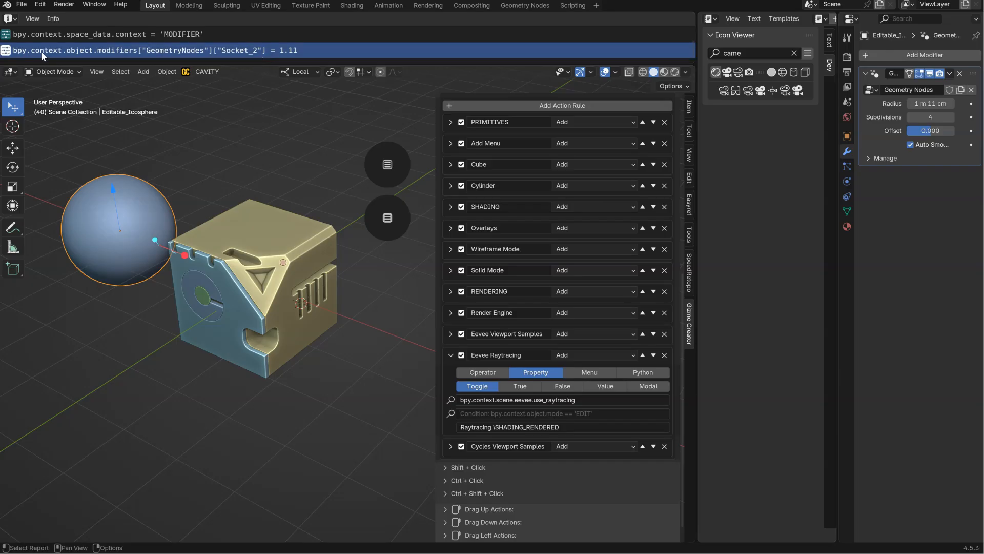
# Adjust the sphere's Radius again from the My Menu popup and test Auto Smooth by toggling it repeatedly, leaving it enabled.
pyautogui.click(387, 164)
pyautogui.moveTo(421, 402); pyautogui.dragTo(417, 423)
pyautogui.click(436, 419)
pyautogui.click(436, 419)
pyautogui.click(436, 418)
pyautogui.click(436, 419)
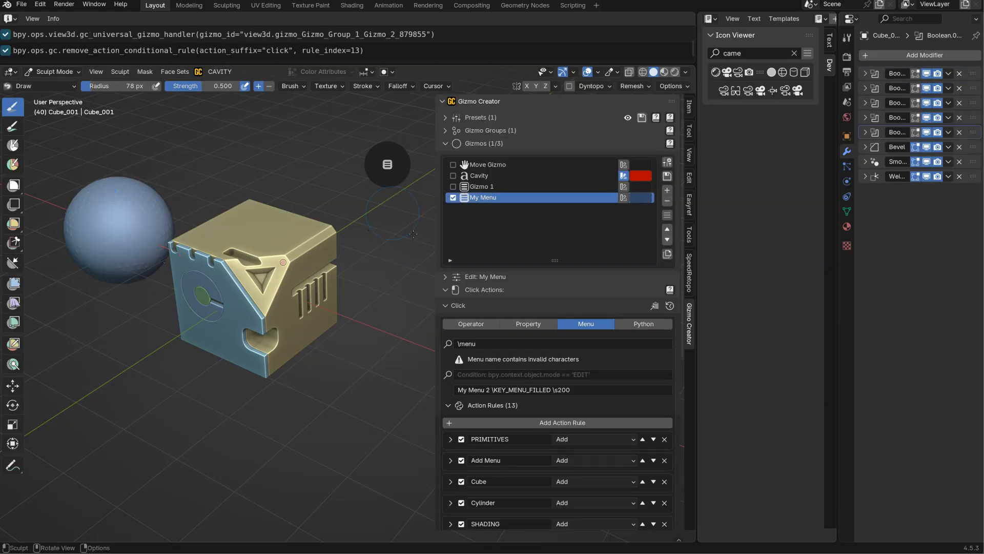
# Check the My Menu 2 popup from its gizmo in Sculpt Mode, and look at the pie menu containing Quick Favorites.
pyautogui.click(387, 164)
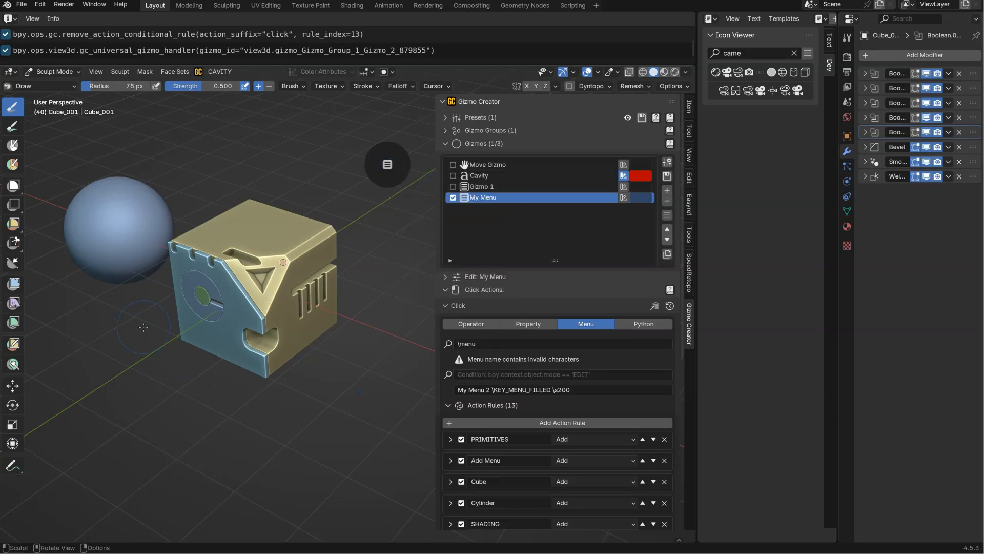
pyautogui.click(395, 165)
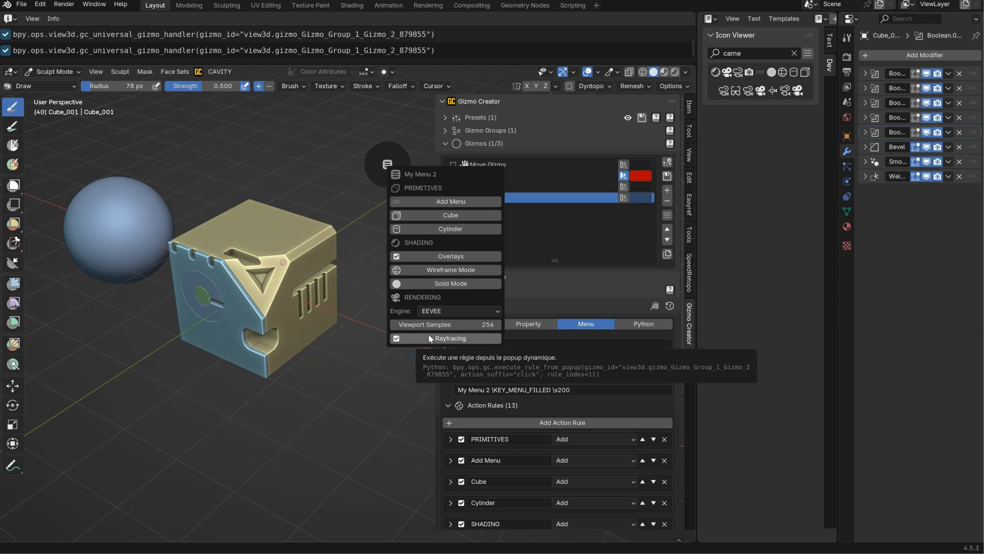
pyautogui.click(388, 163)
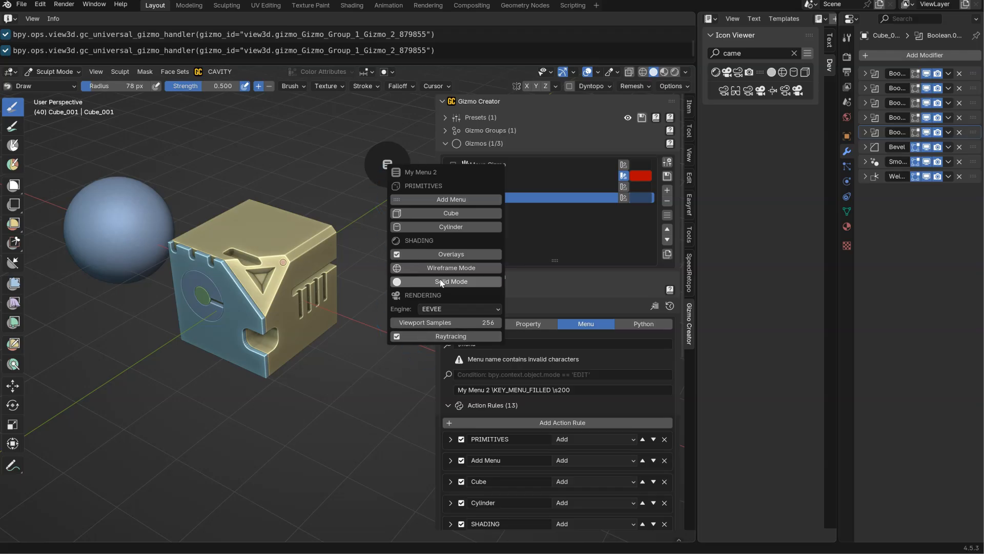
pyautogui.press('q')
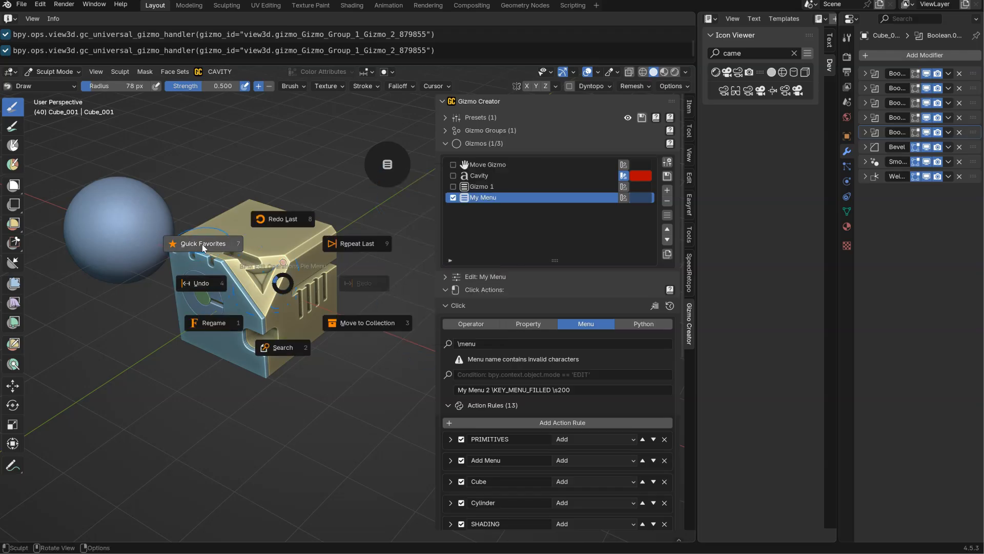
pyautogui.press('Escape')
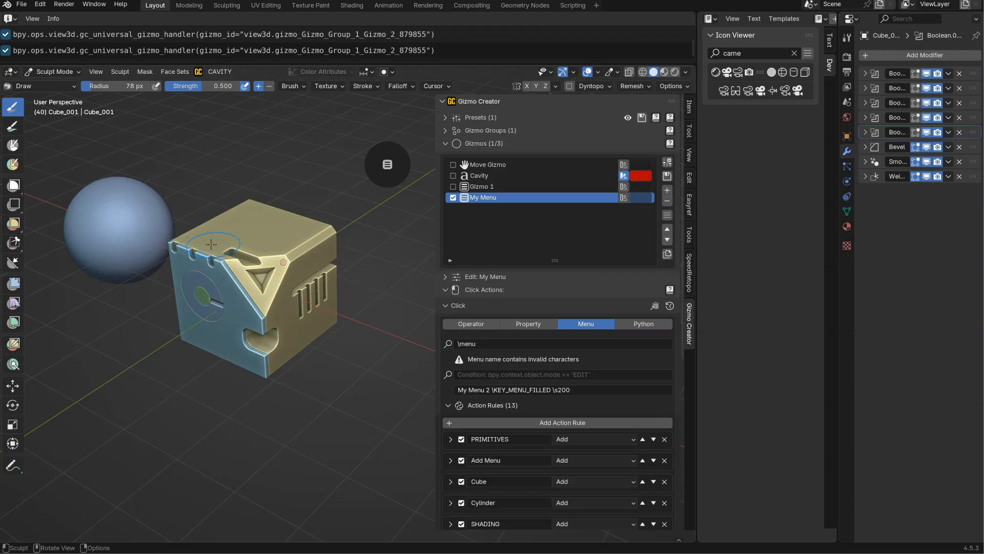
pyautogui.click(387, 164)
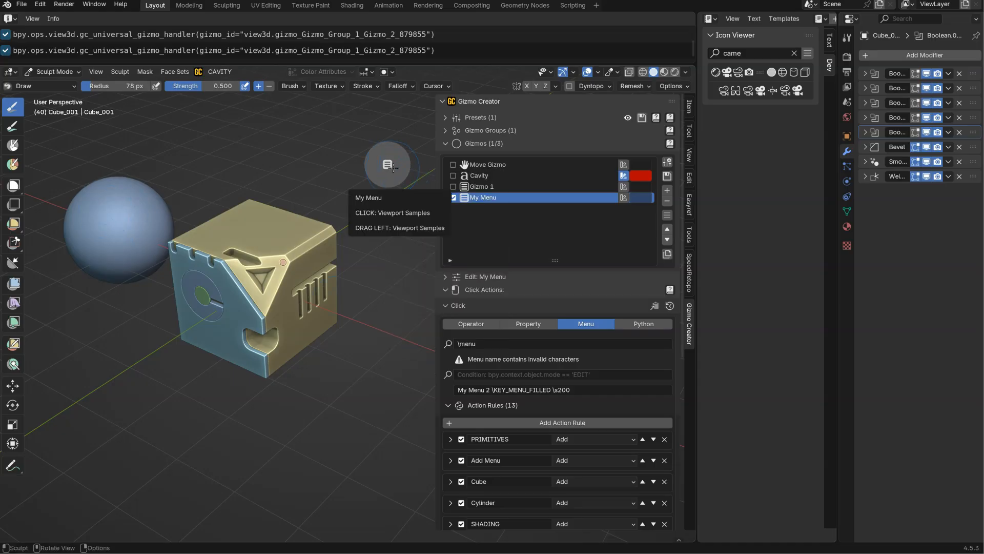
pyautogui.click(391, 167)
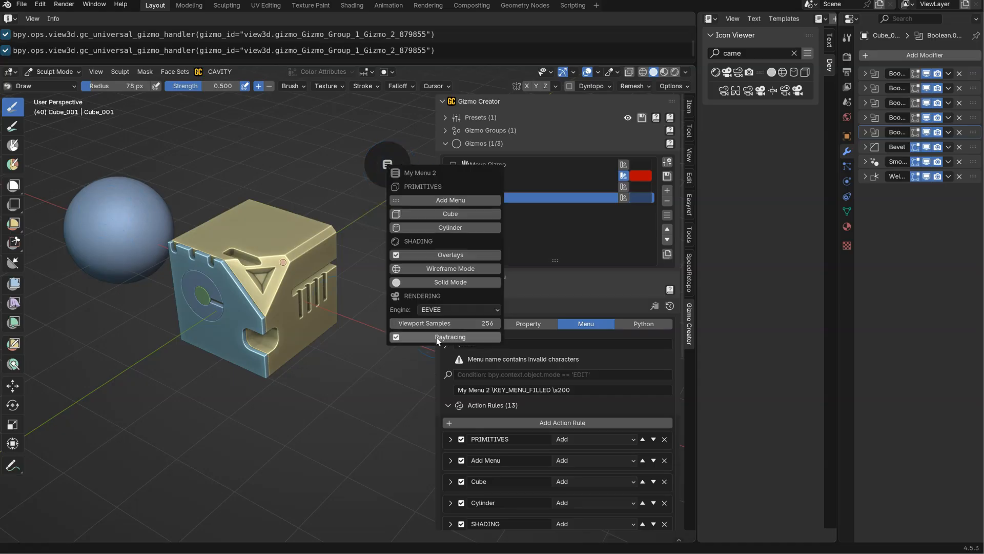